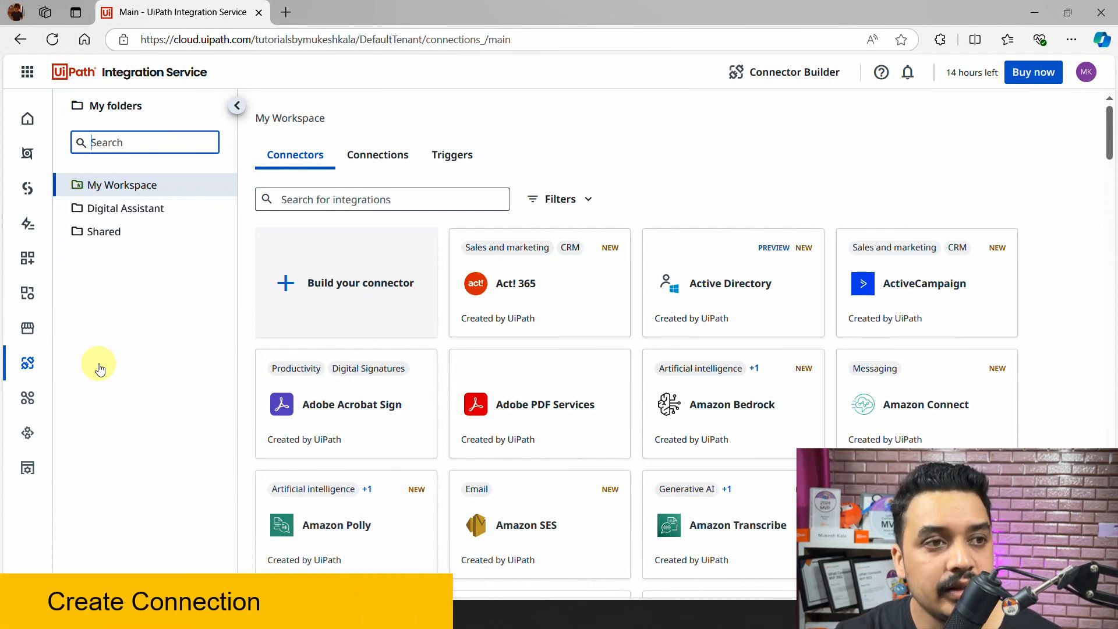
# - List the existing My Workspace connections and begin adding a new connection
pyautogui.click(384, 159)
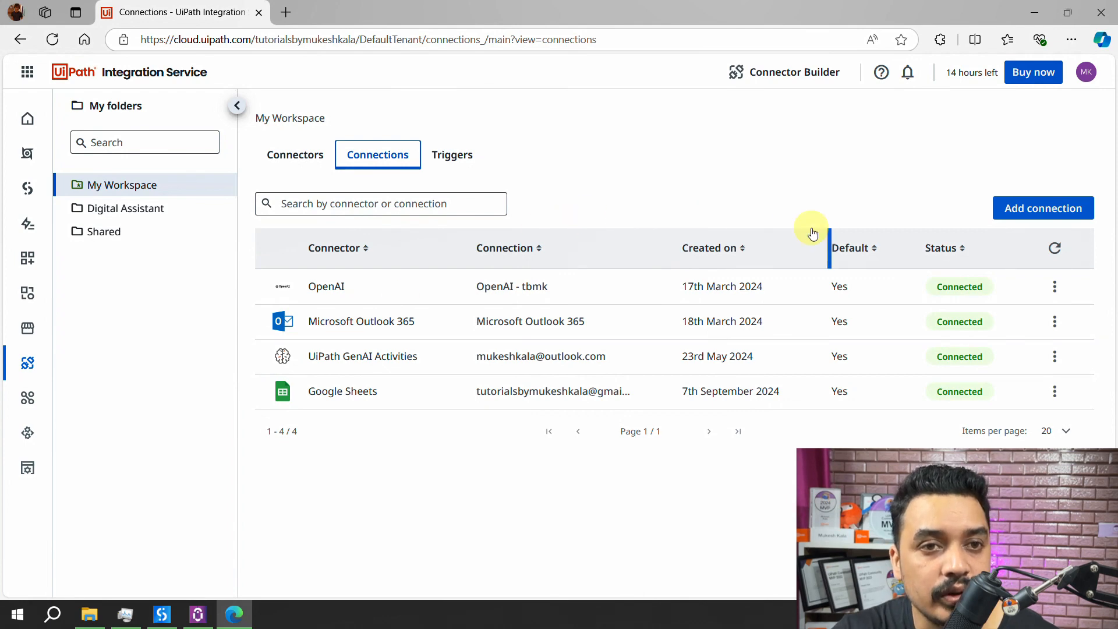
pyautogui.click(1033, 211)
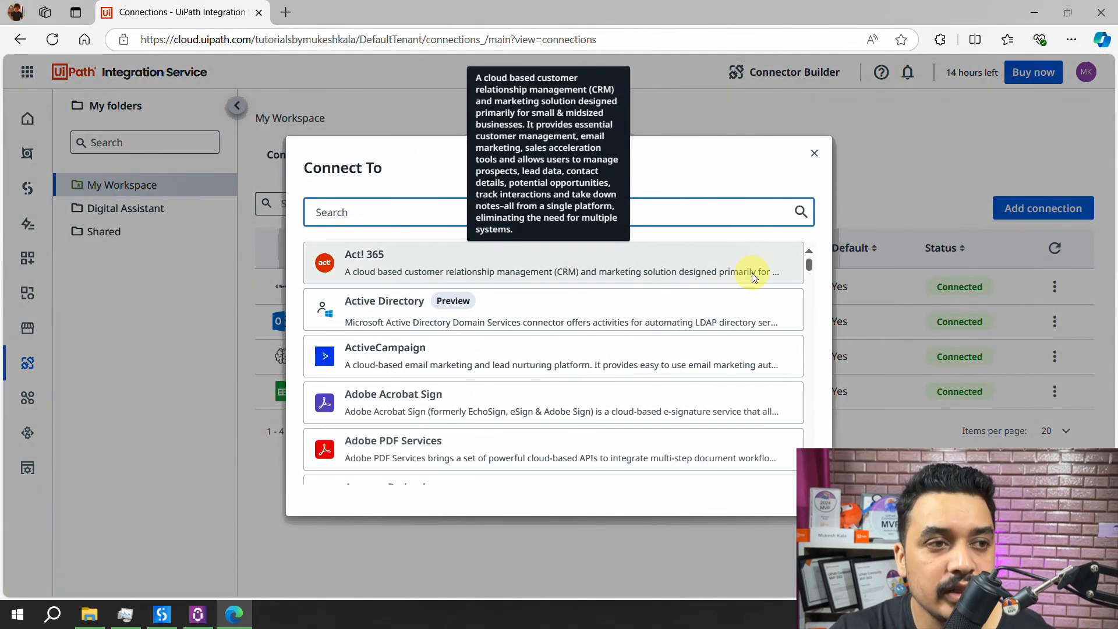
# - Search the connectors for 'gma' and pick the Gmail connector
pyautogui.write('gma')
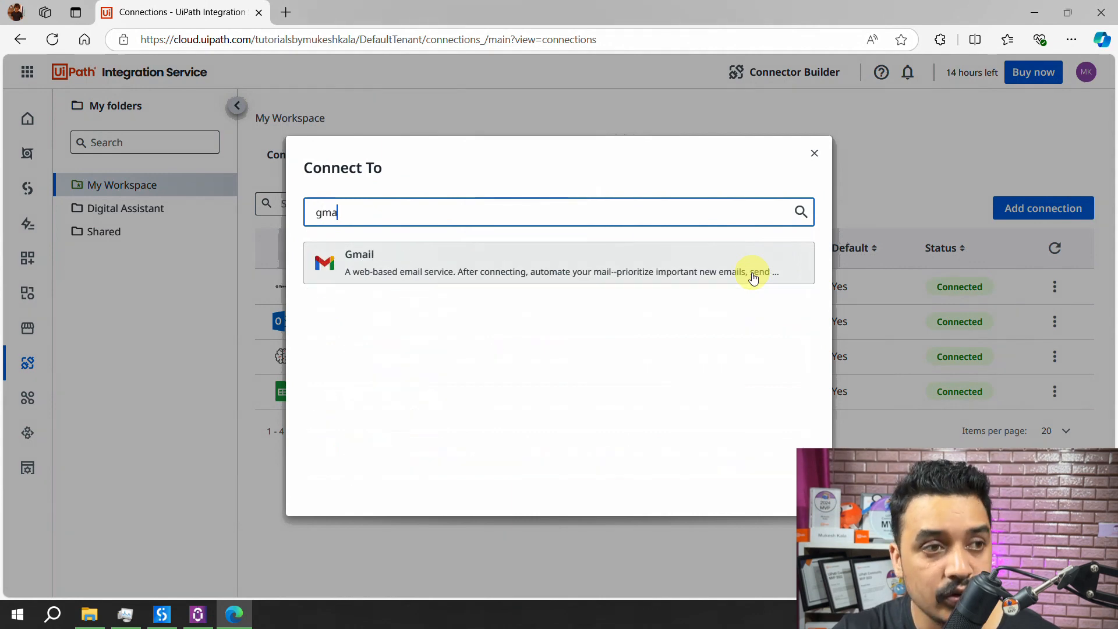
pyautogui.click(630, 265)
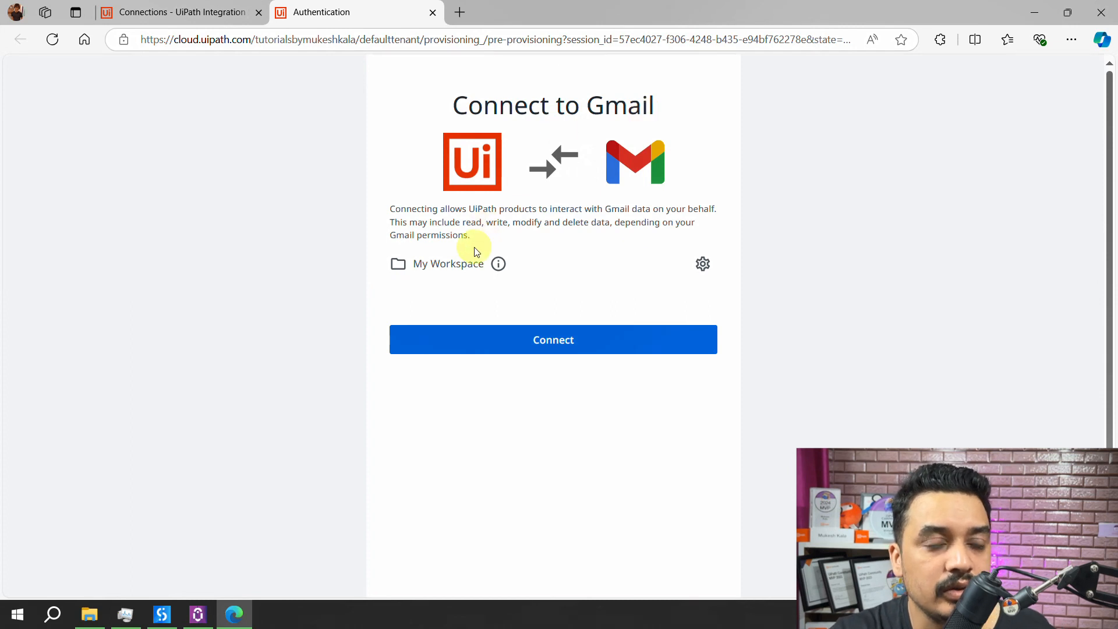
# - Authorise UiPath for Gmail with the chosen Google account, accepting both consent screens
pyautogui.click(508, 343)
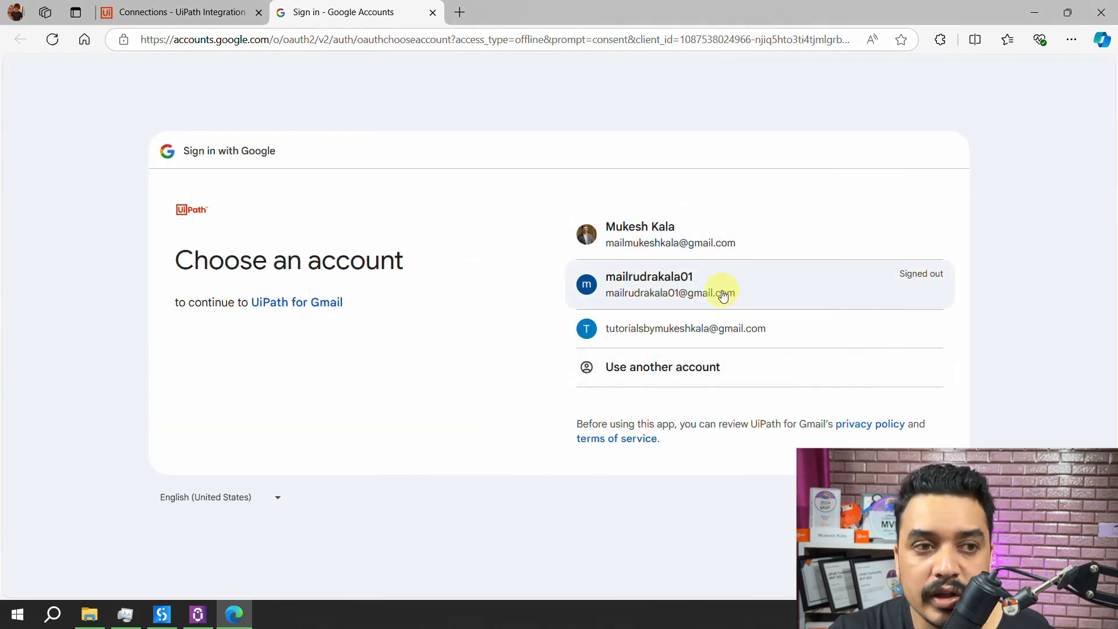
pyautogui.click(683, 339)
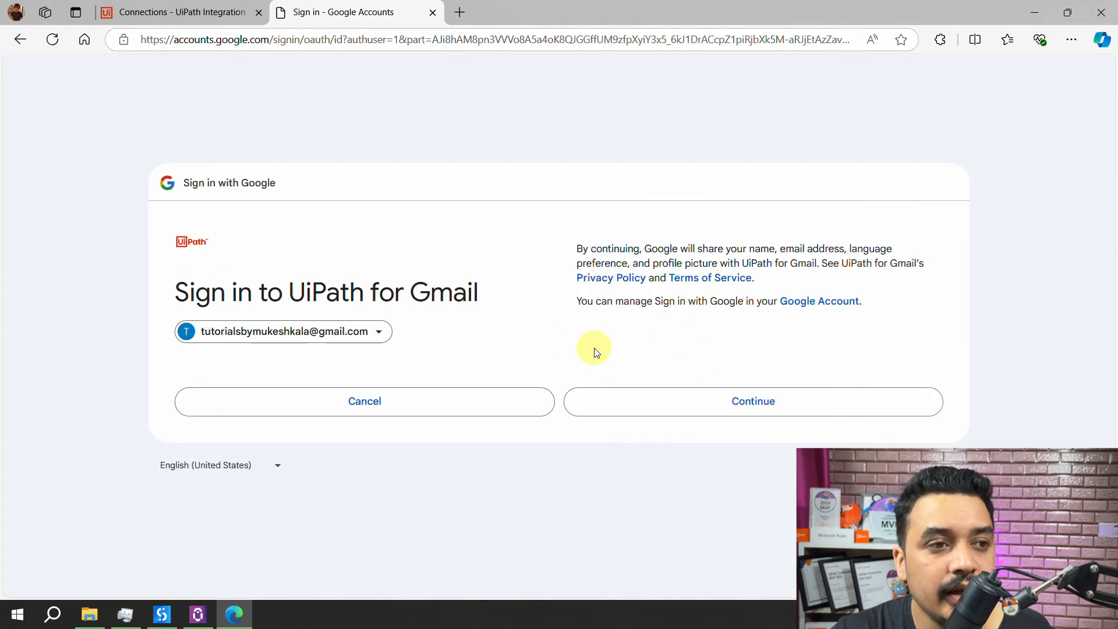
pyautogui.click(711, 414)
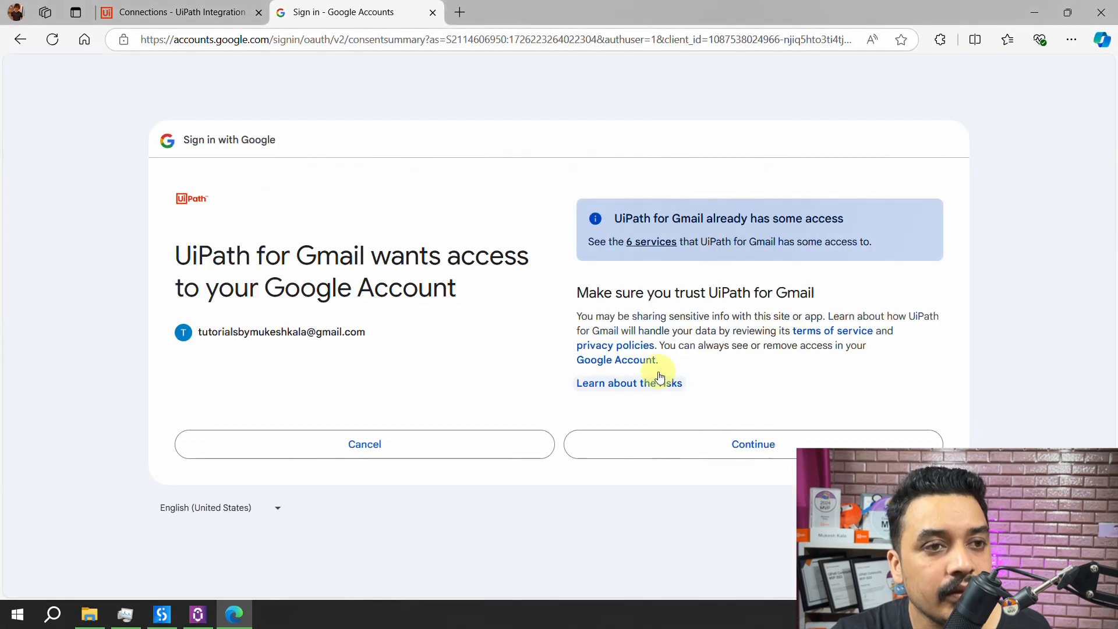
pyautogui.click(714, 459)
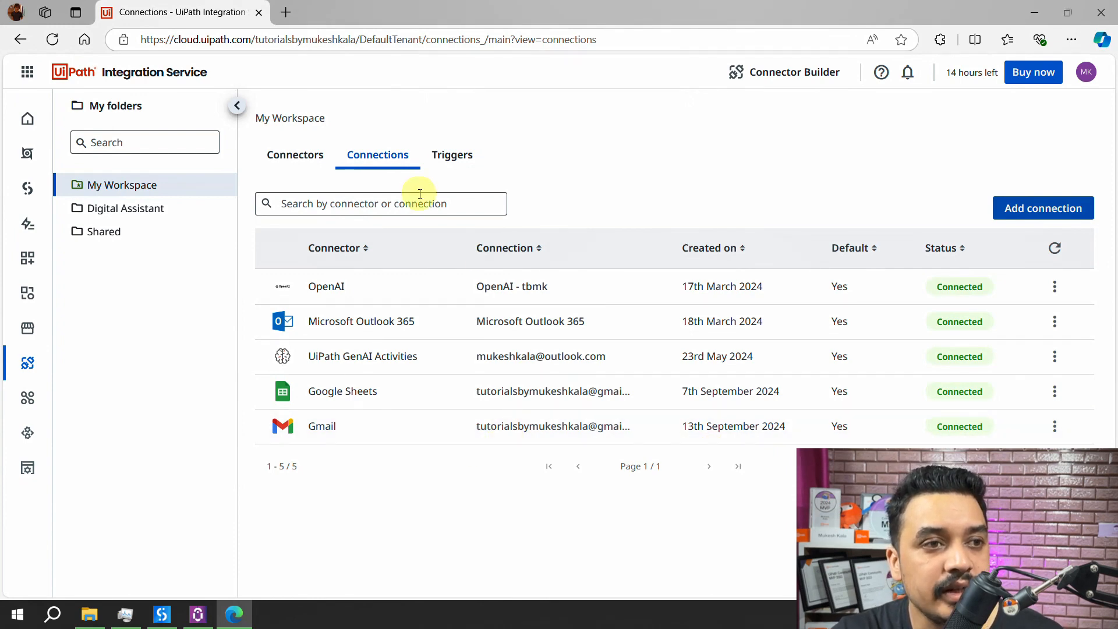
# - Check the empty Triggers list, then open the Gmail connection's details from its row menu
pyautogui.click(451, 159)
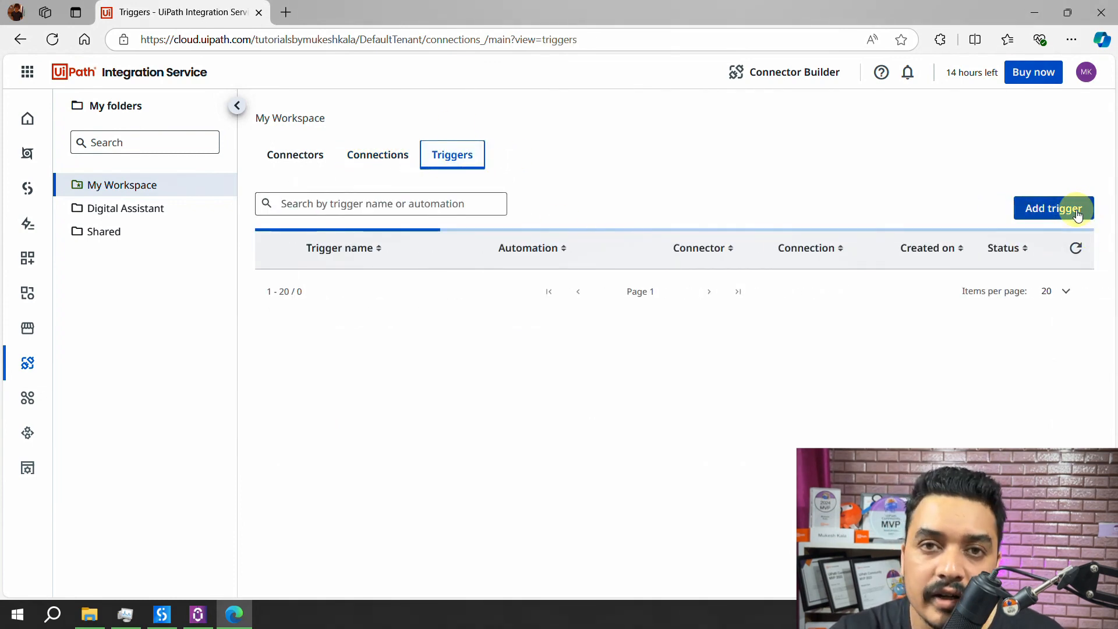
pyautogui.click(384, 166)
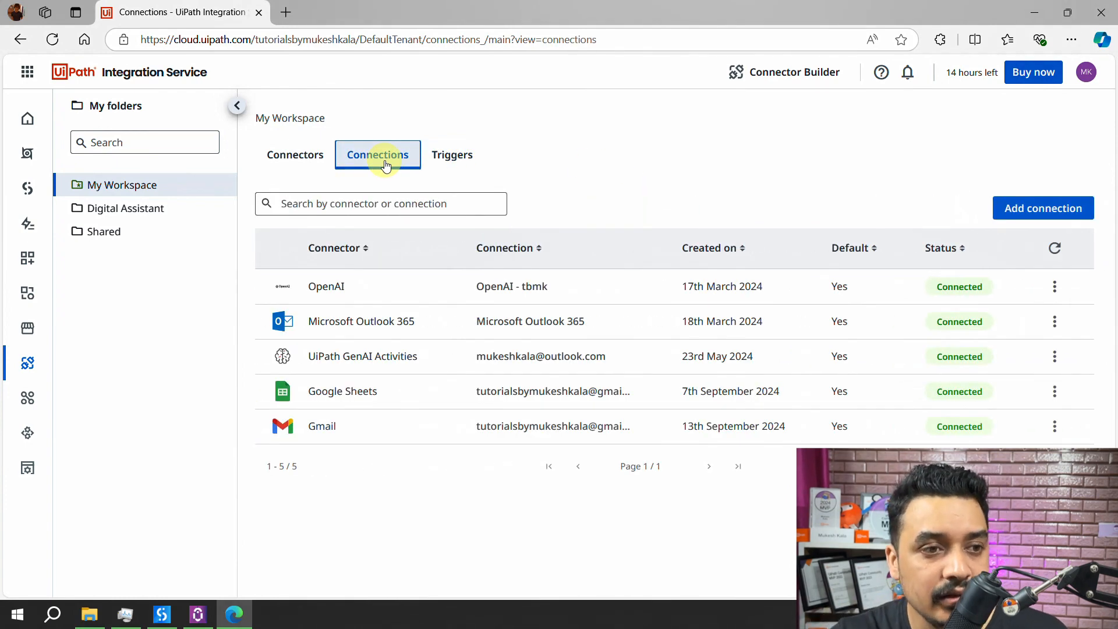
pyautogui.click(360, 429)
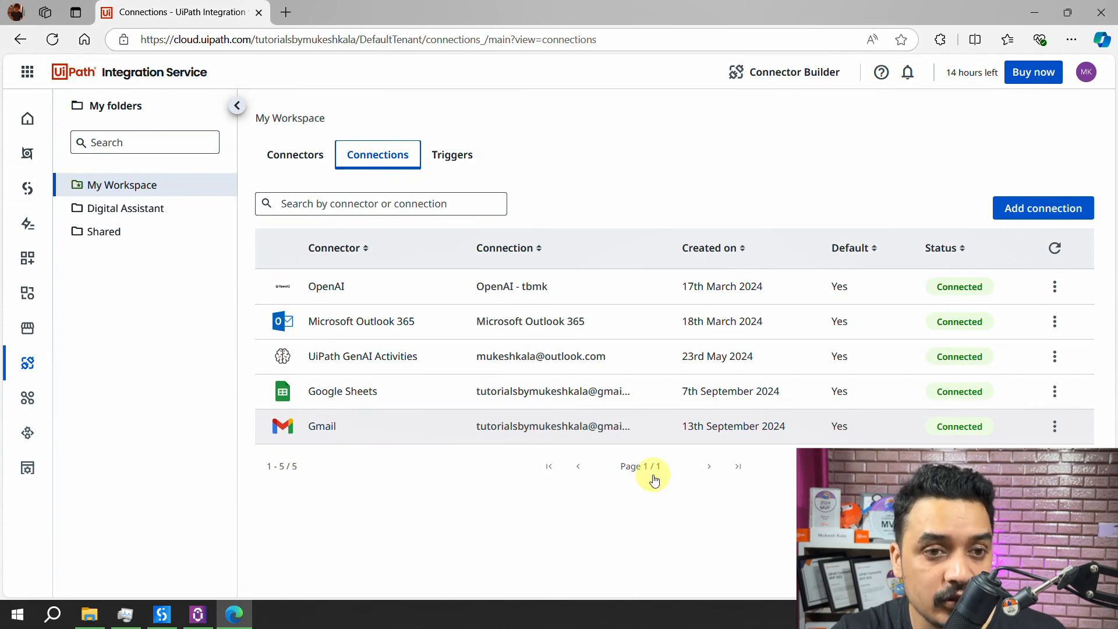
pyautogui.click(1055, 431)
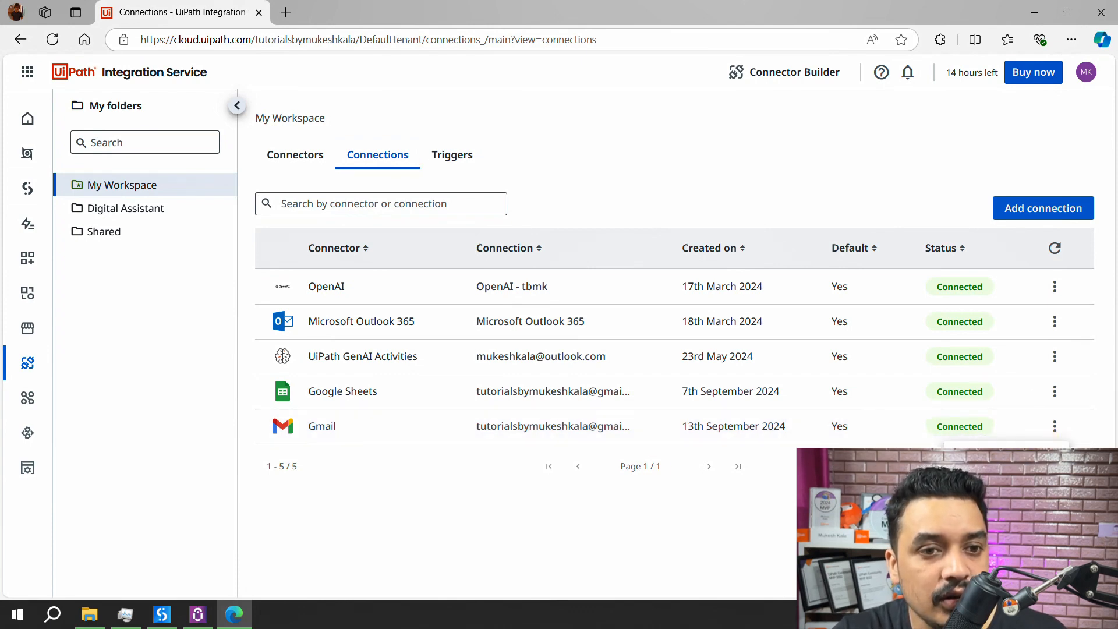
pyautogui.click(1002, 461)
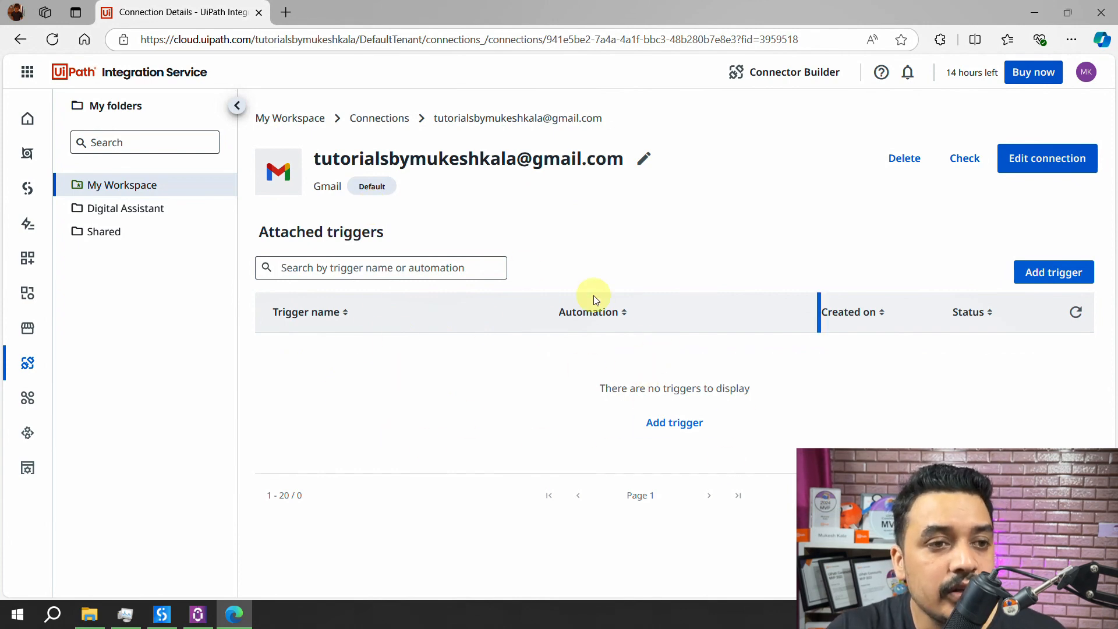
# - Start a Gmail trigger and browse its events, keeping Calendar Event Created
pyautogui.click(1051, 280)
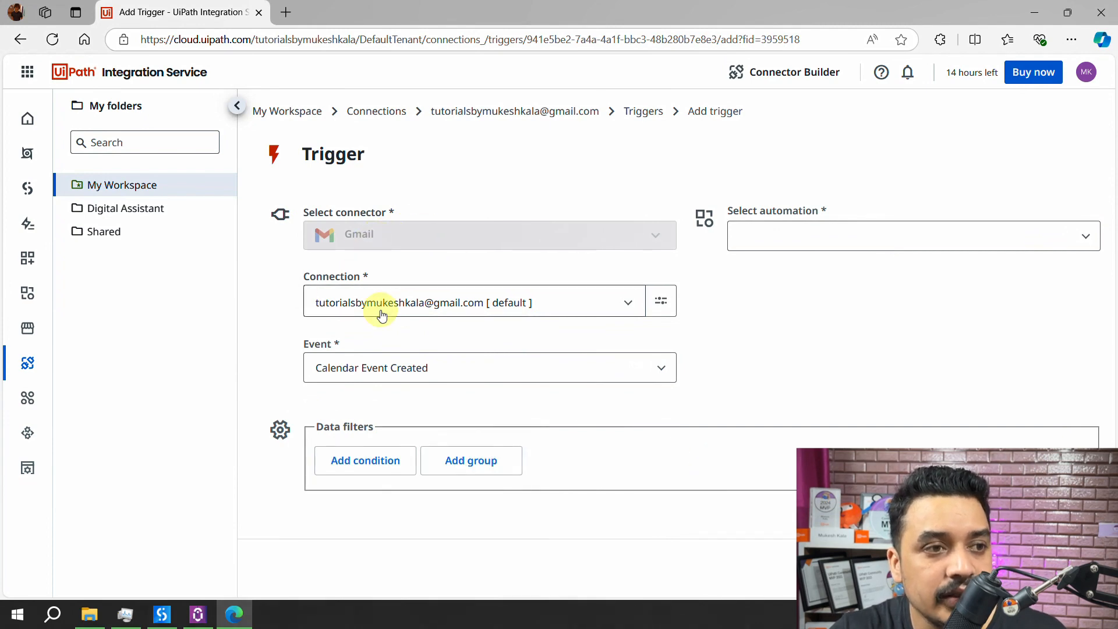
pyautogui.click(460, 377)
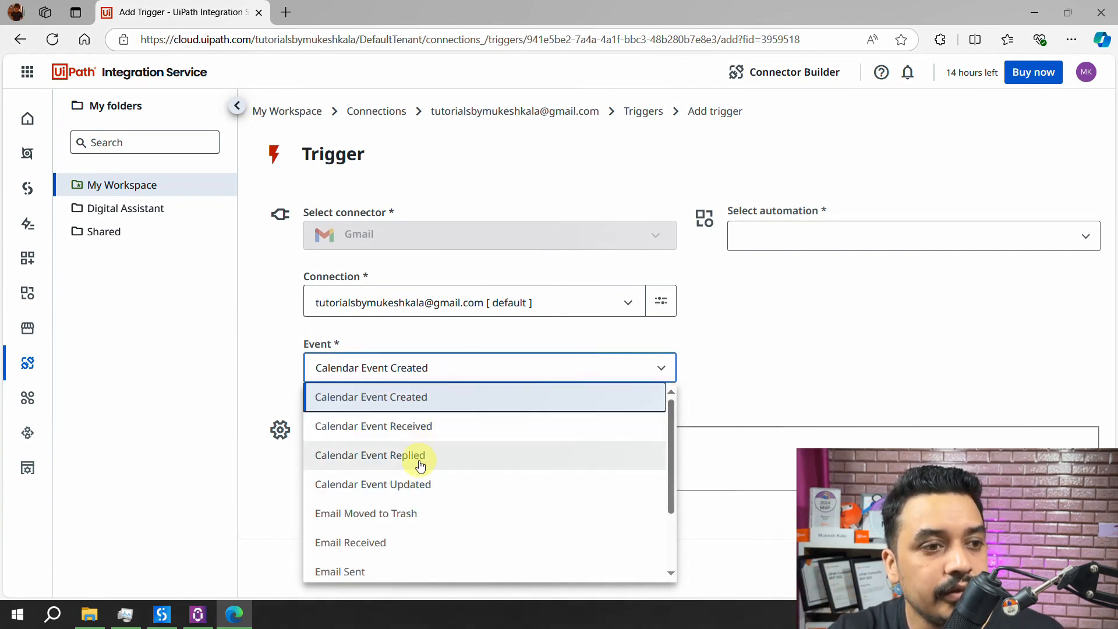
pyautogui.scroll(-1, 407, 495)
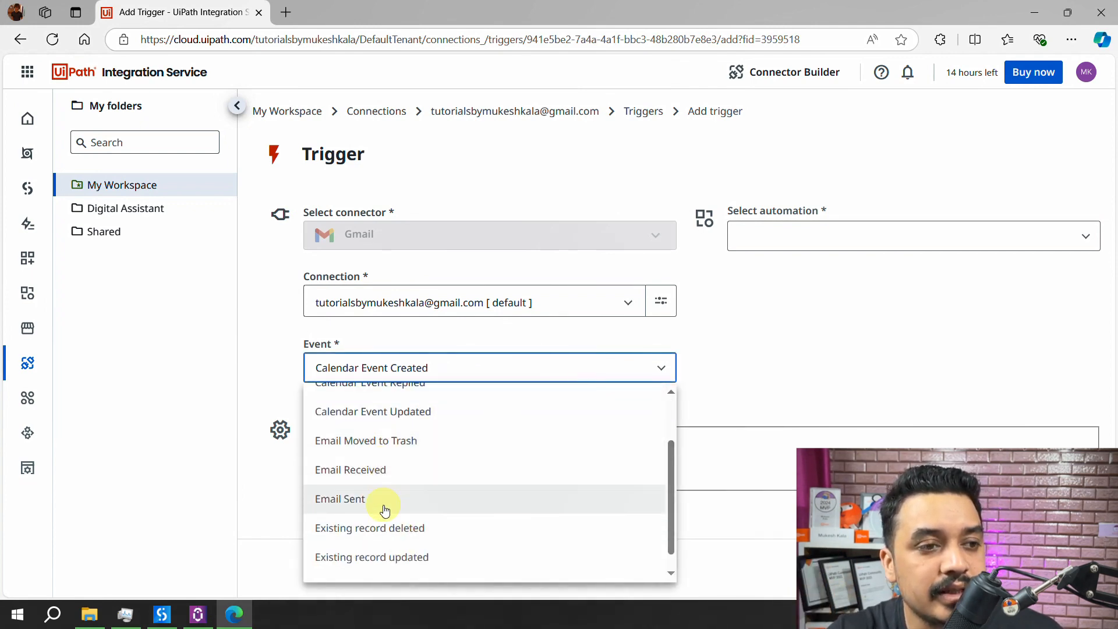
pyautogui.scroll(-1, 428, 491)
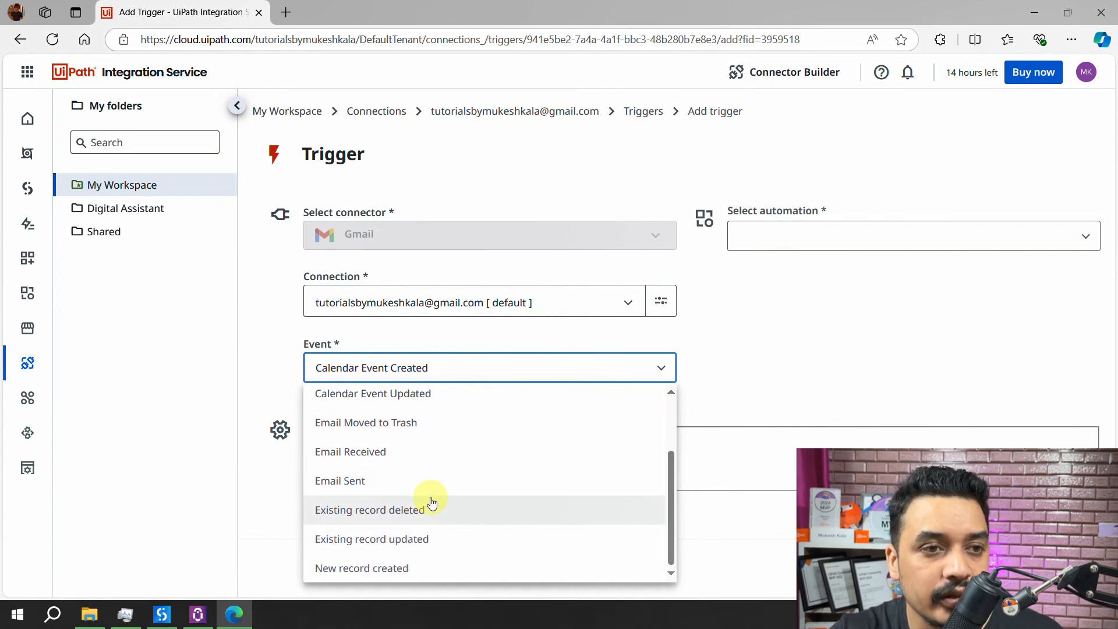
pyautogui.click(791, 332)
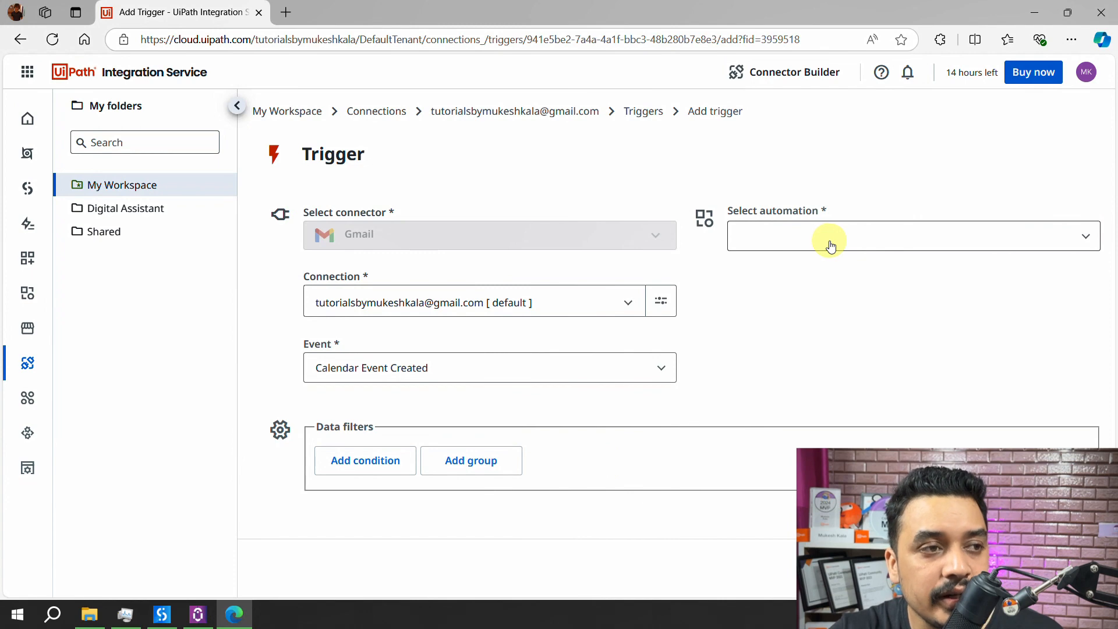
# - Browse the automations the trigger could start, leaving none selected, and bring up UiPath Studio
pyautogui.click(894, 239)
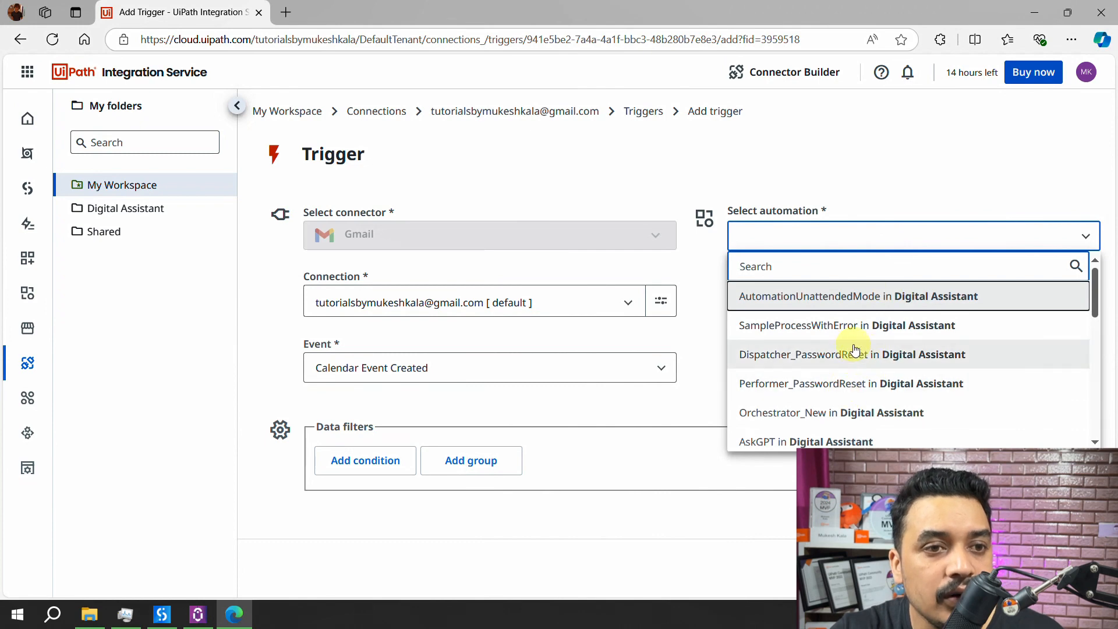
pyautogui.scroll(-4, 853, 367)
pyautogui.scroll(1, 859, 397)
pyautogui.scroll(3, 862, 408)
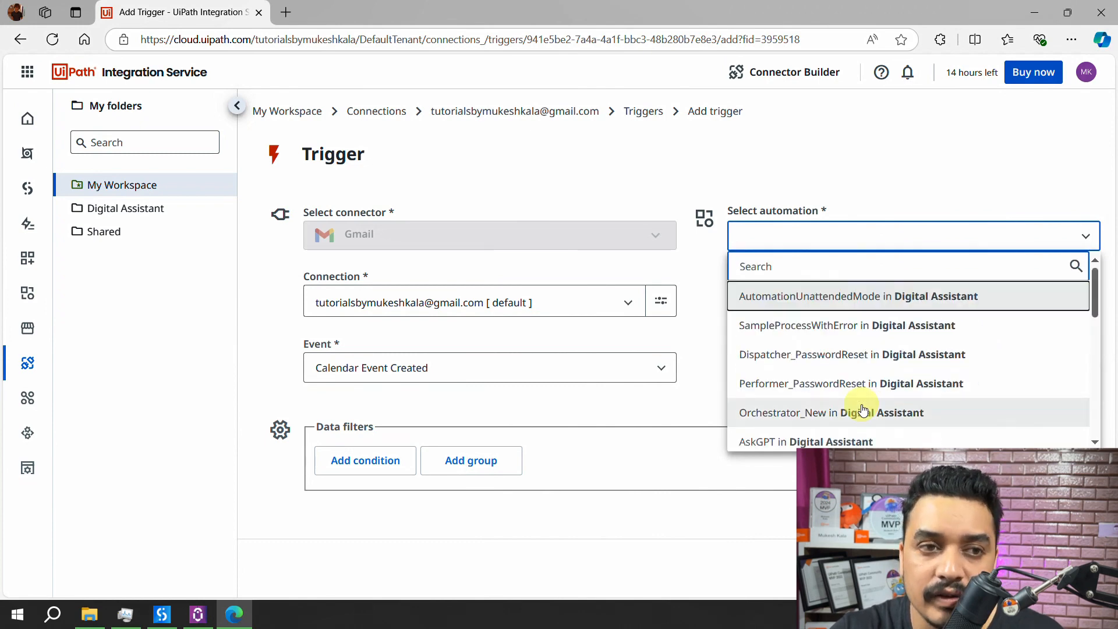
pyautogui.click(703, 276)
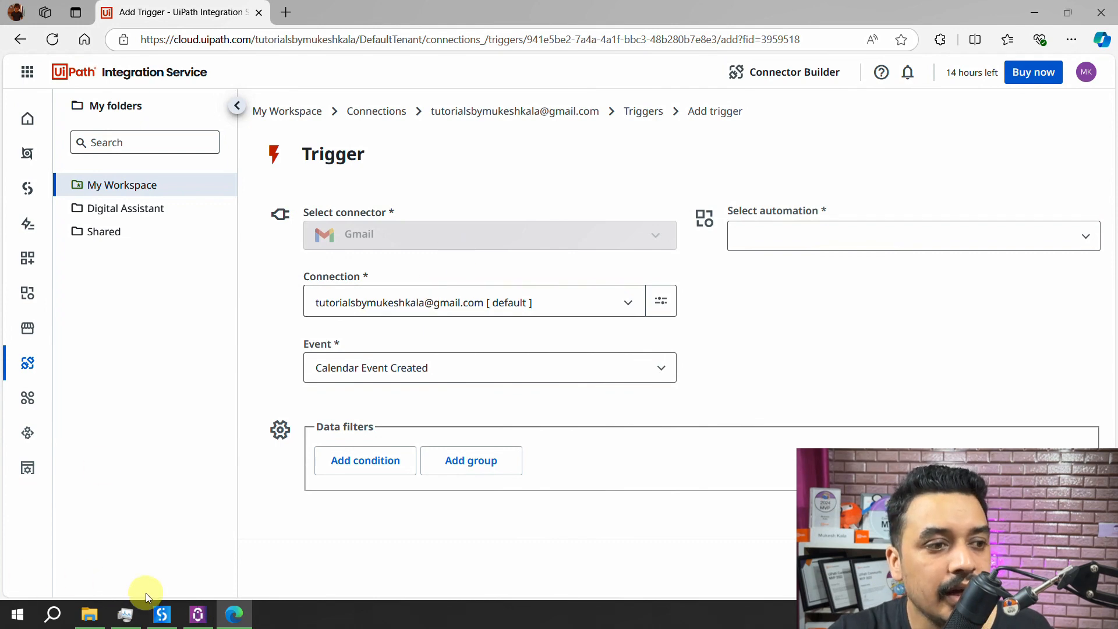
pyautogui.click(162, 616)
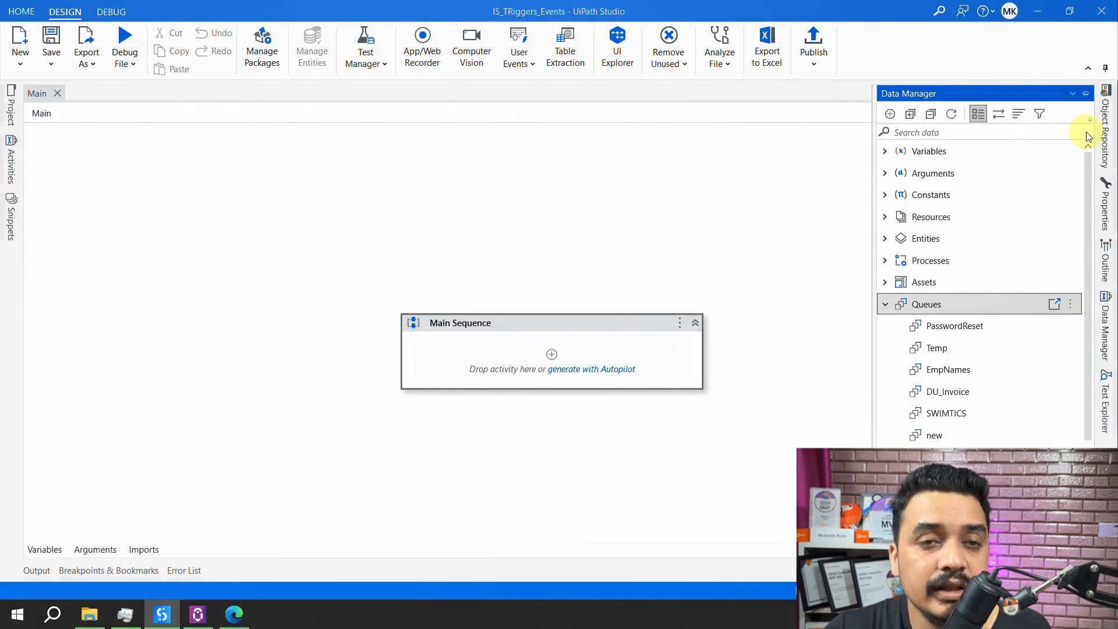
# - Auto-hide Studio's Data Manager panel, then go back to the Gmail Add Trigger form in Edge
pyautogui.click(1085, 93)
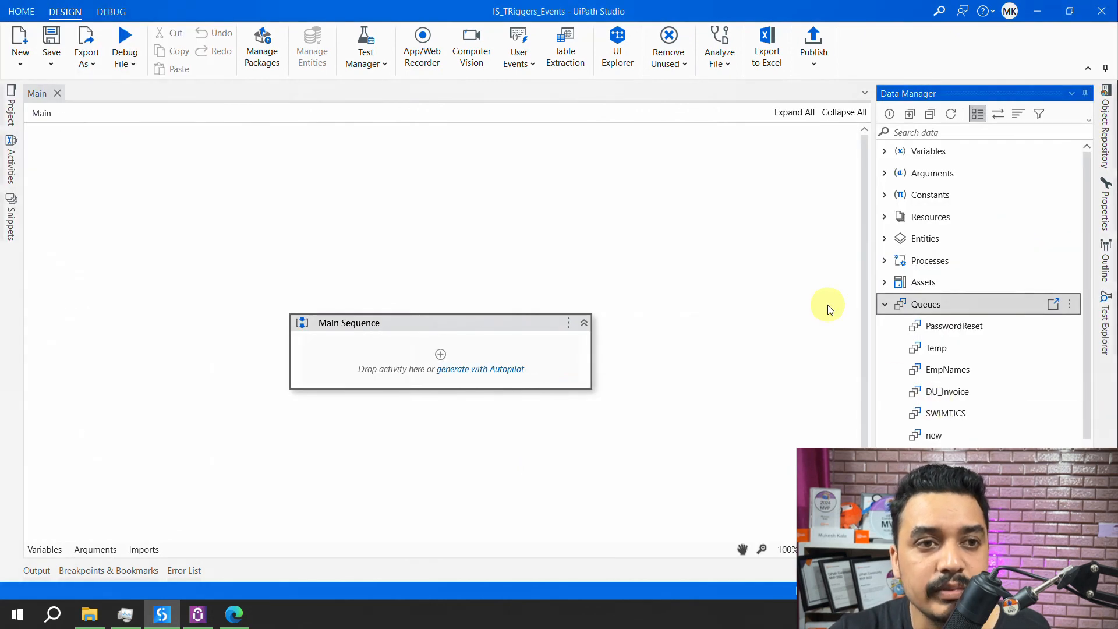
pyautogui.click(233, 614)
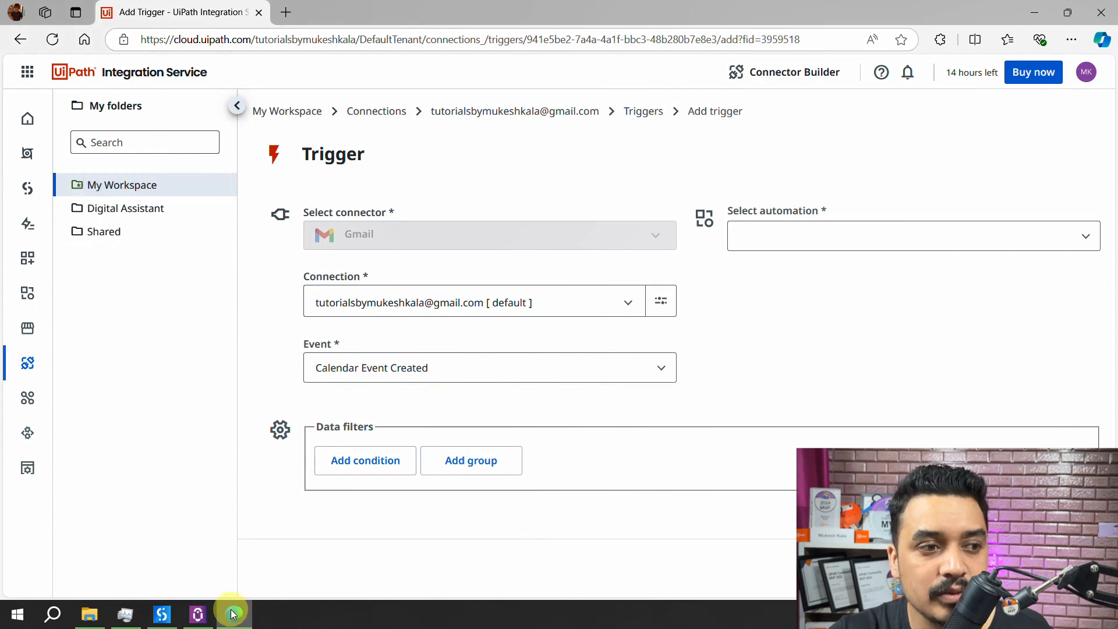
# - Bring the IS_TRiggers_Events project in UiPath Studio to the front, leaving the trigger unsaved
pyautogui.moveTo(192, 613)
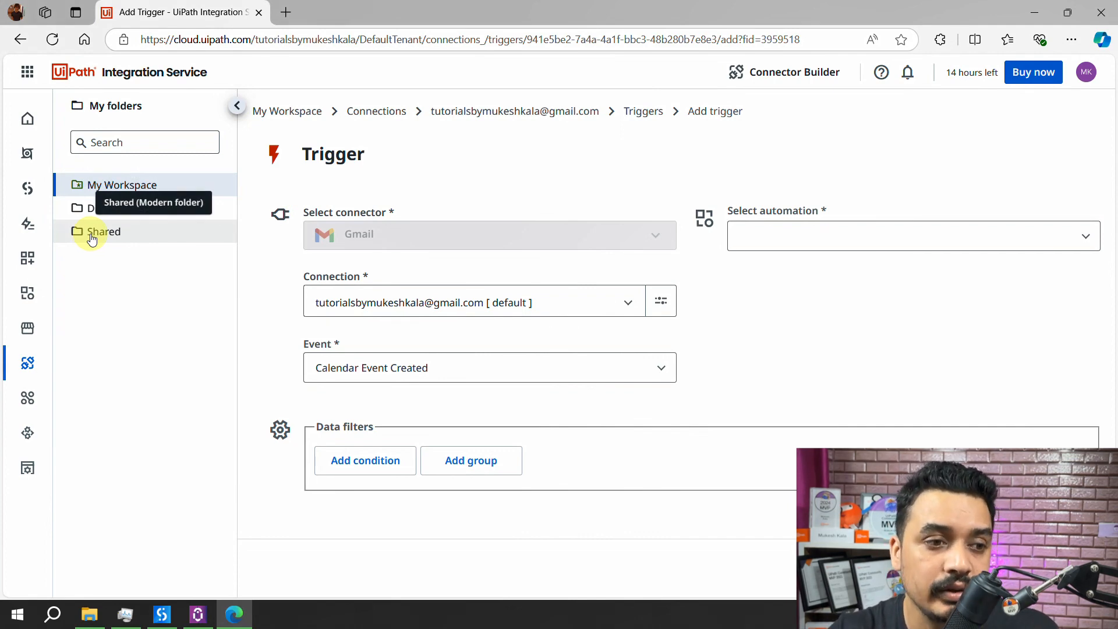
pyautogui.click(161, 614)
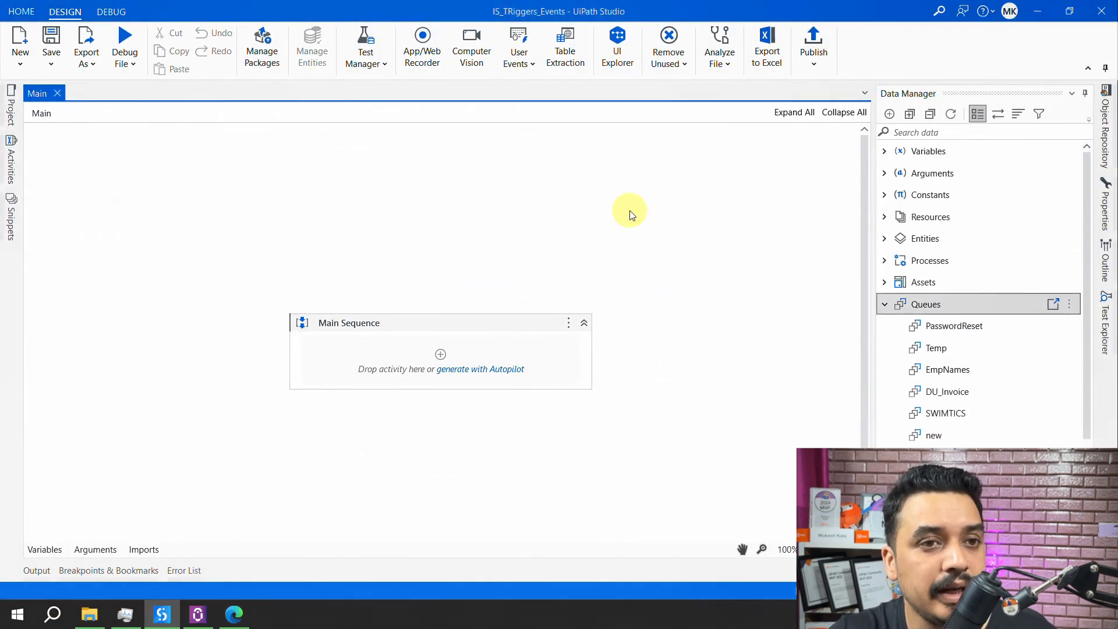
# - Find Log Message by searching activities for 'lo' and drop it into Main Sequence
pyautogui.click(9, 112)
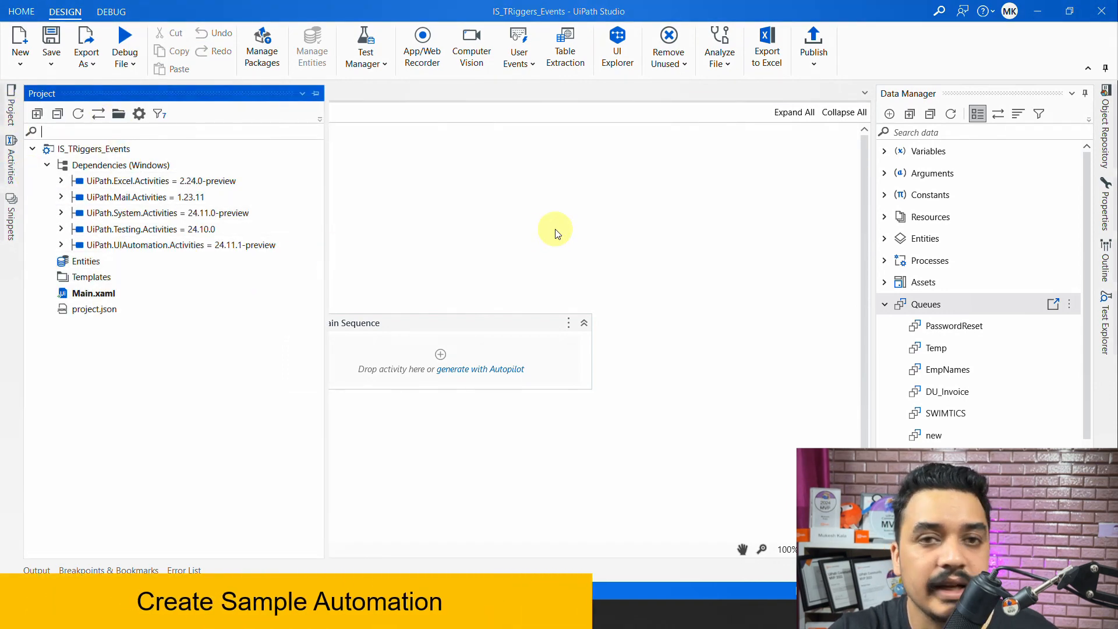
pyautogui.click(574, 212)
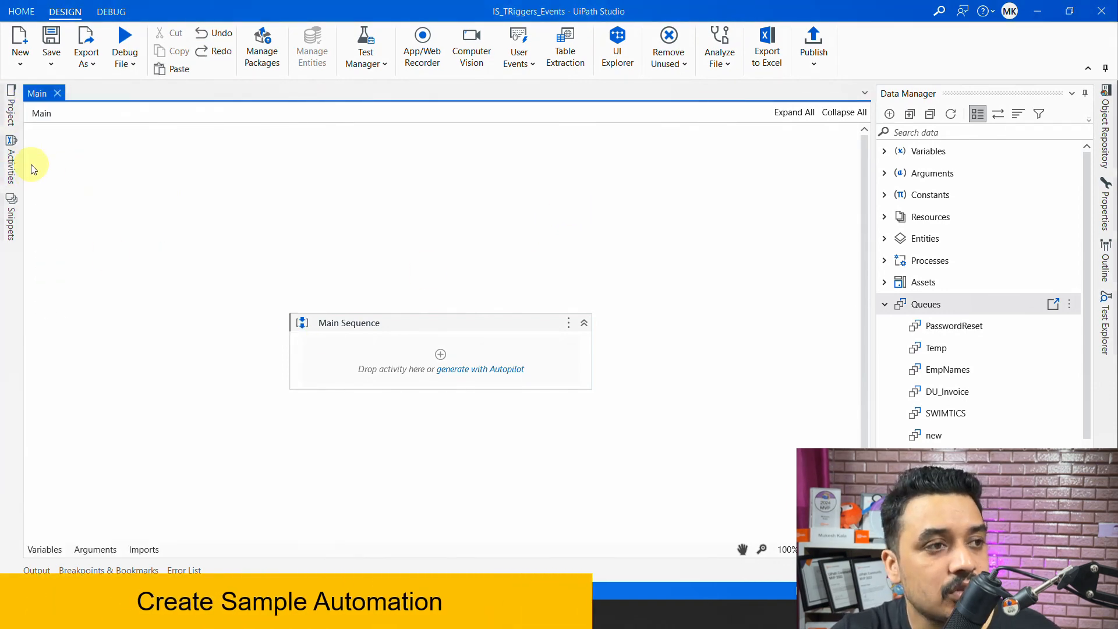
pyautogui.click(11, 169)
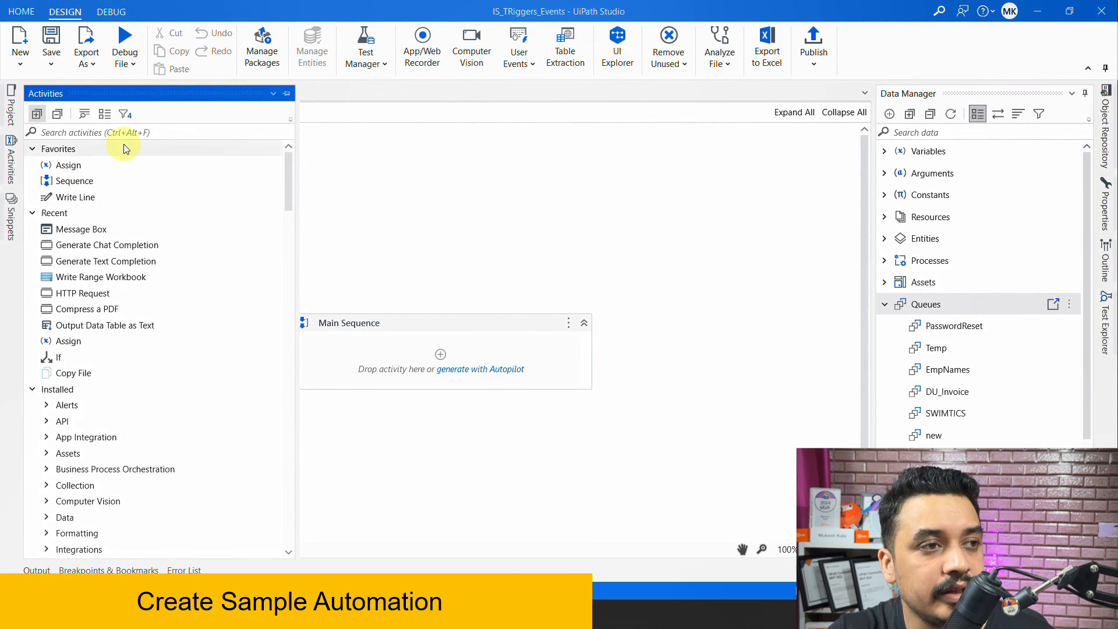
pyautogui.click(88, 135)
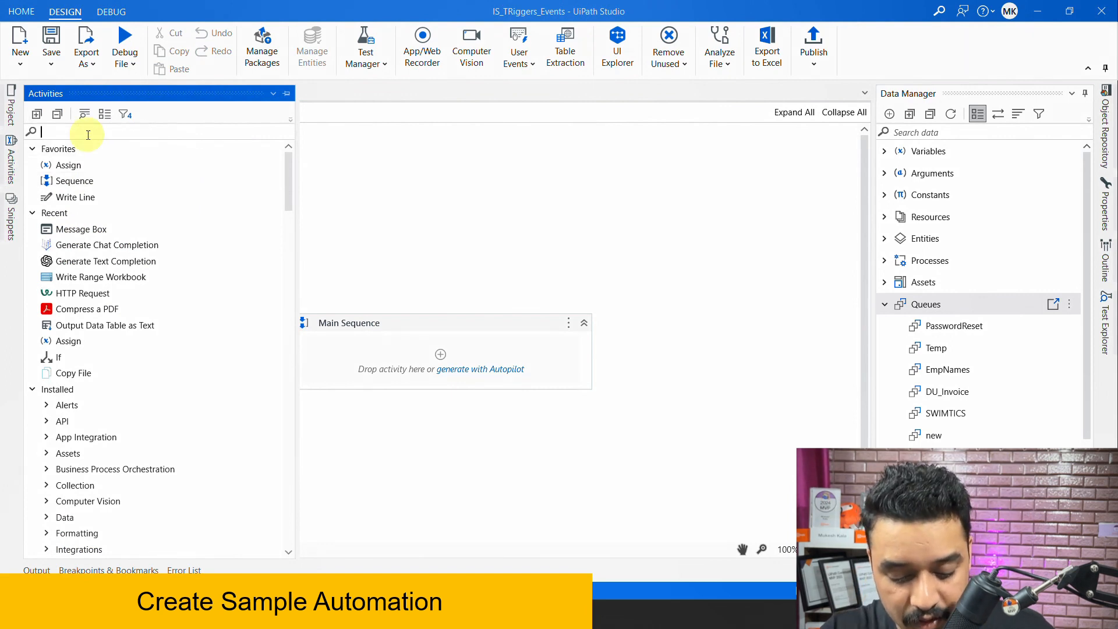
pyautogui.write('log message')
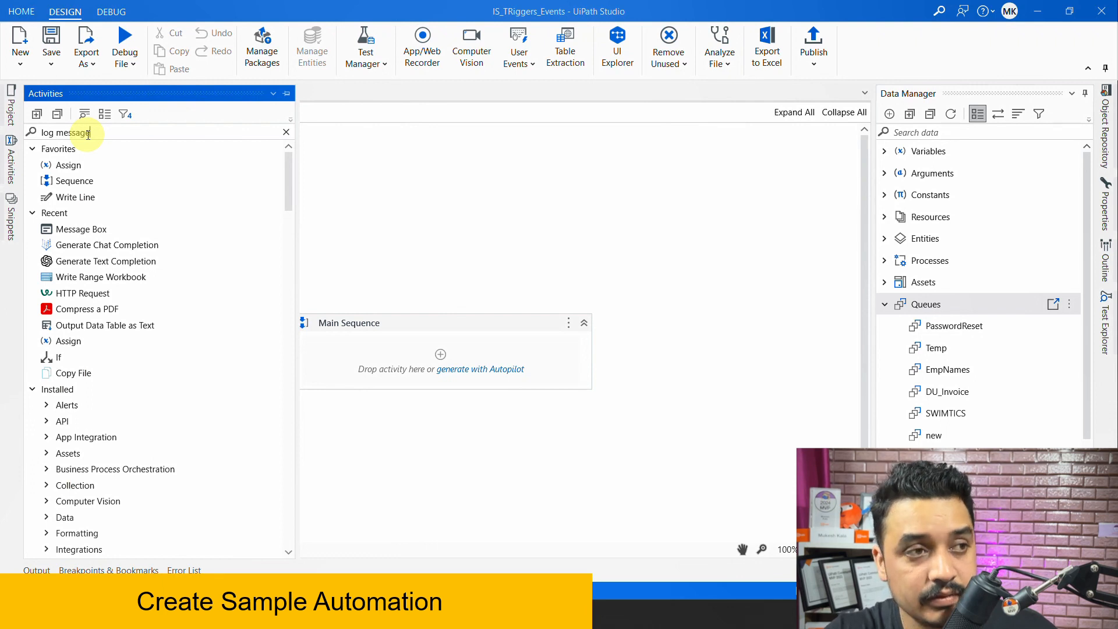
pyautogui.moveTo(111, 197); pyautogui.dragTo(452, 353)
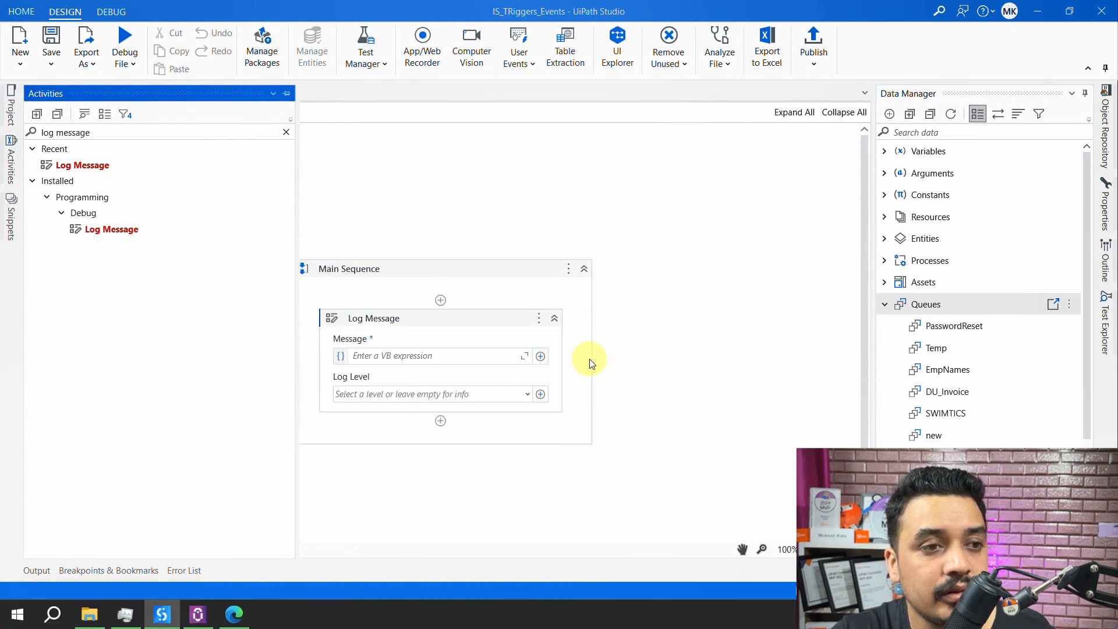
# - Set the Log Message to Info level with the message 'I am the Automation'
pyautogui.click(529, 395)
pyautogui.click(381, 456)
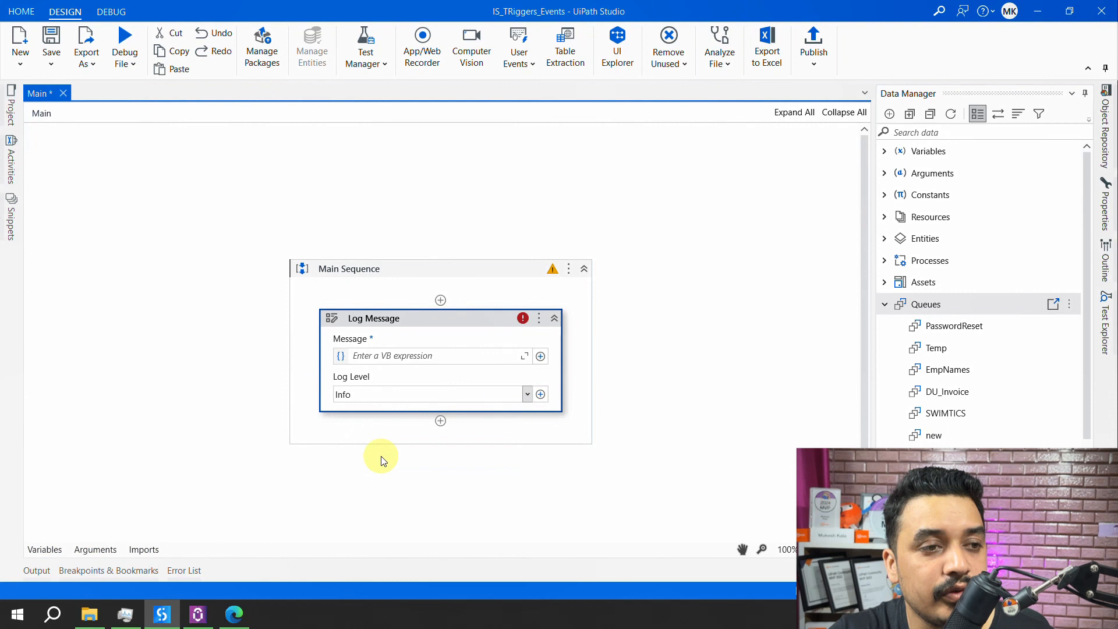
pyautogui.click(379, 358)
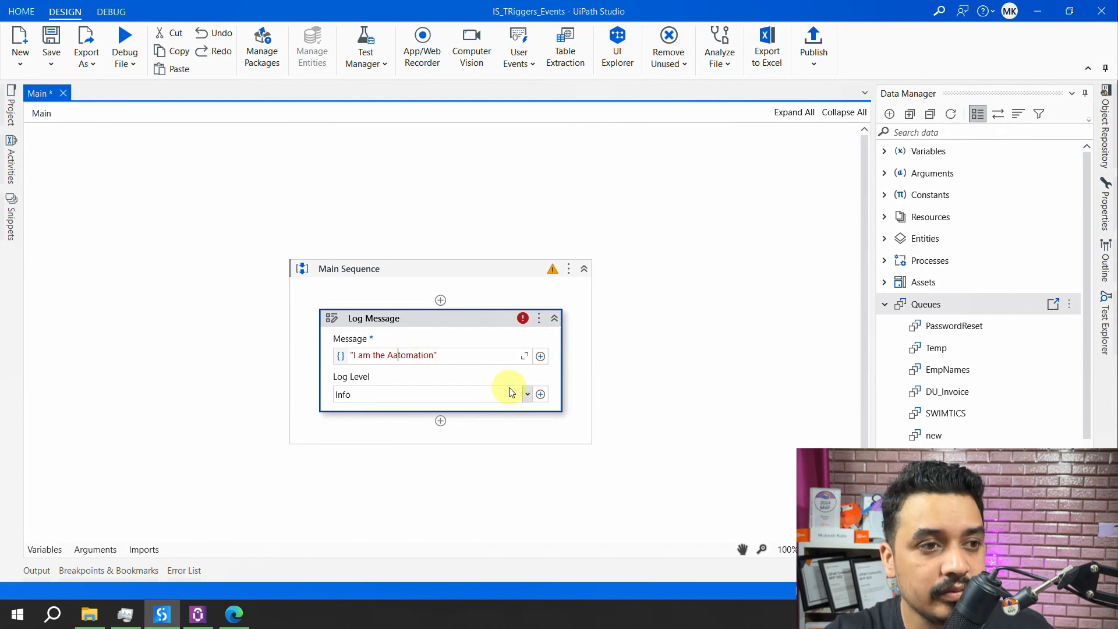
pyautogui.press('BackSpace')
pyautogui.write('u')
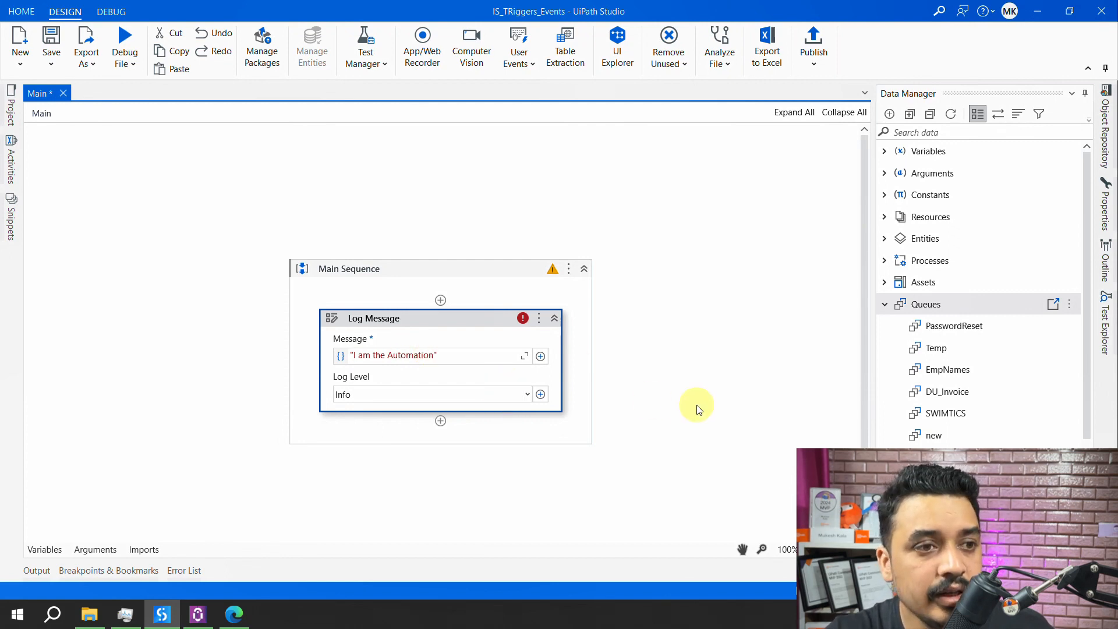
# - Add a second Info-level Log Message reading 'Email was received' and save Main with Ctrl+S
pyautogui.click(11, 175)
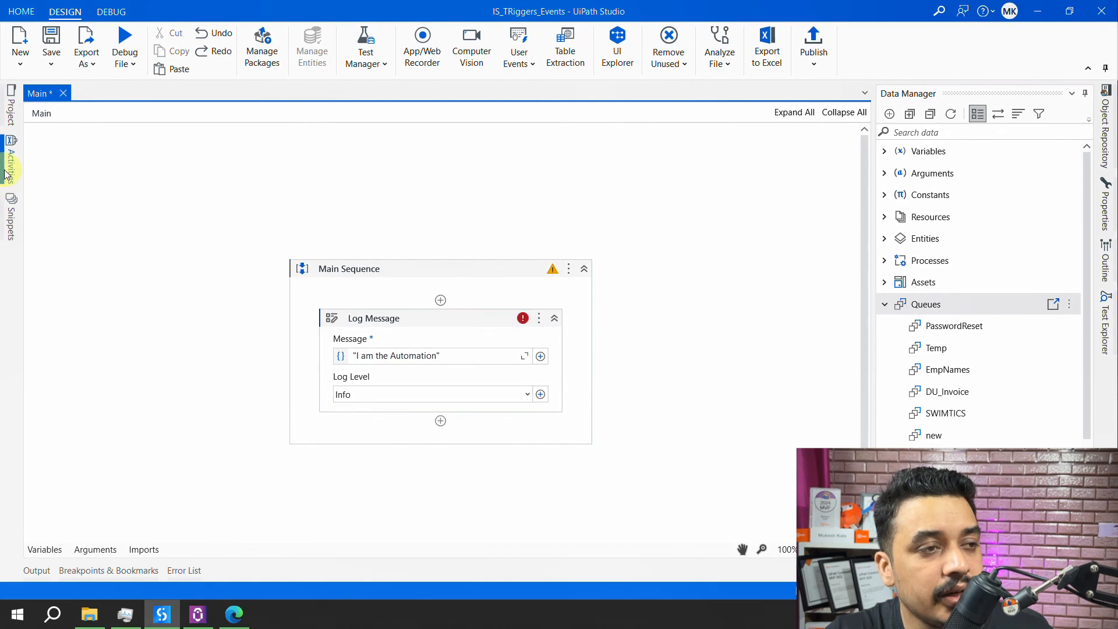
pyautogui.moveTo(88, 166); pyautogui.dragTo(425, 426)
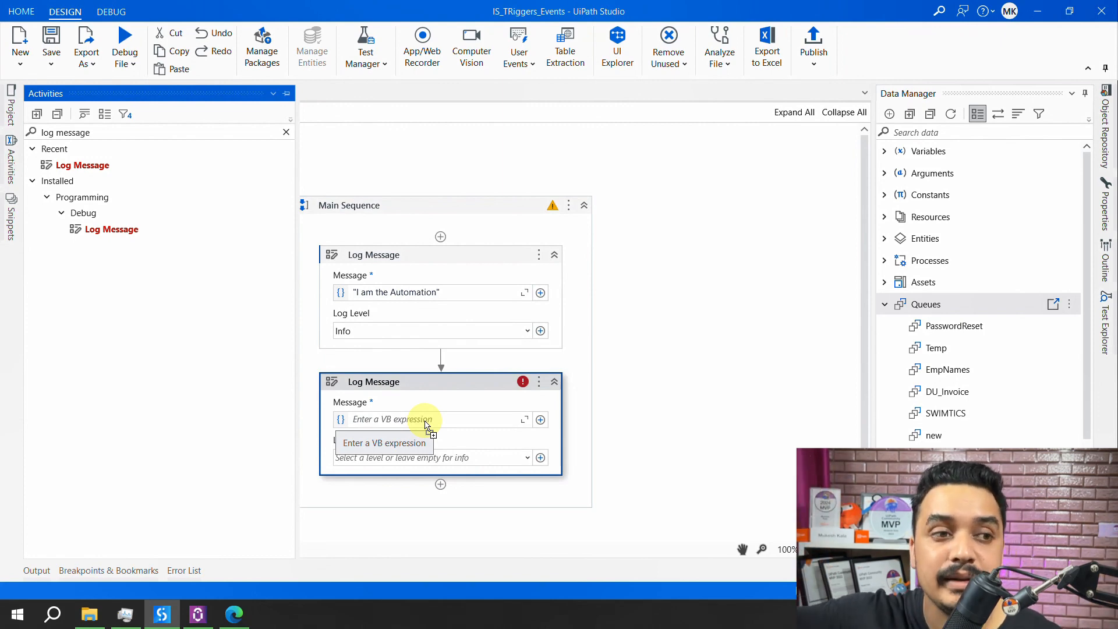
pyautogui.click(527, 458)
pyautogui.click(364, 516)
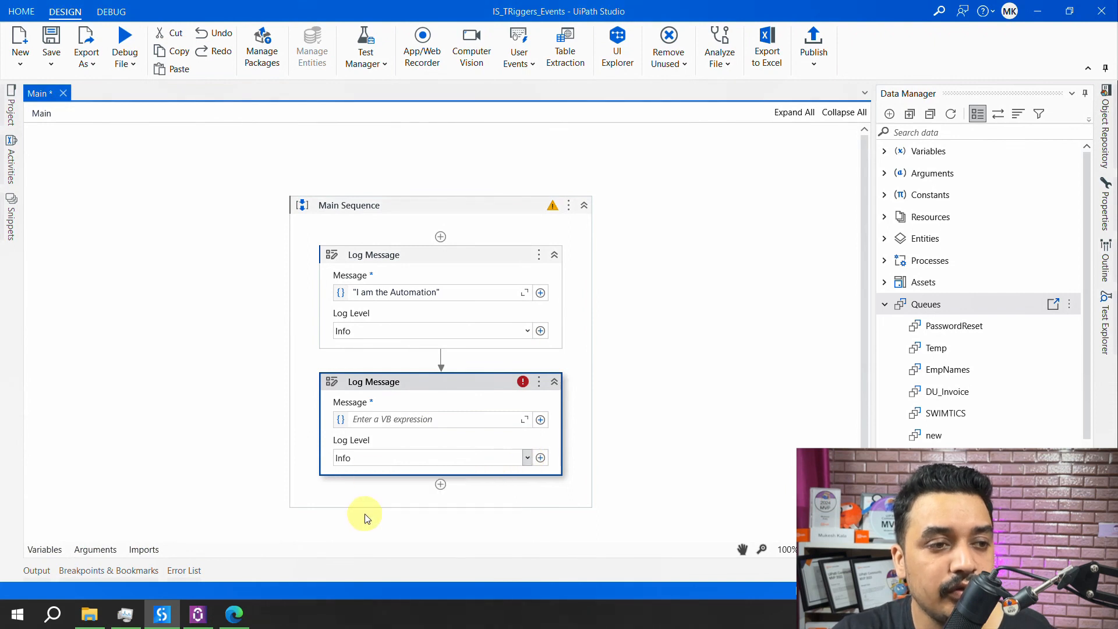
pyautogui.click(371, 427)
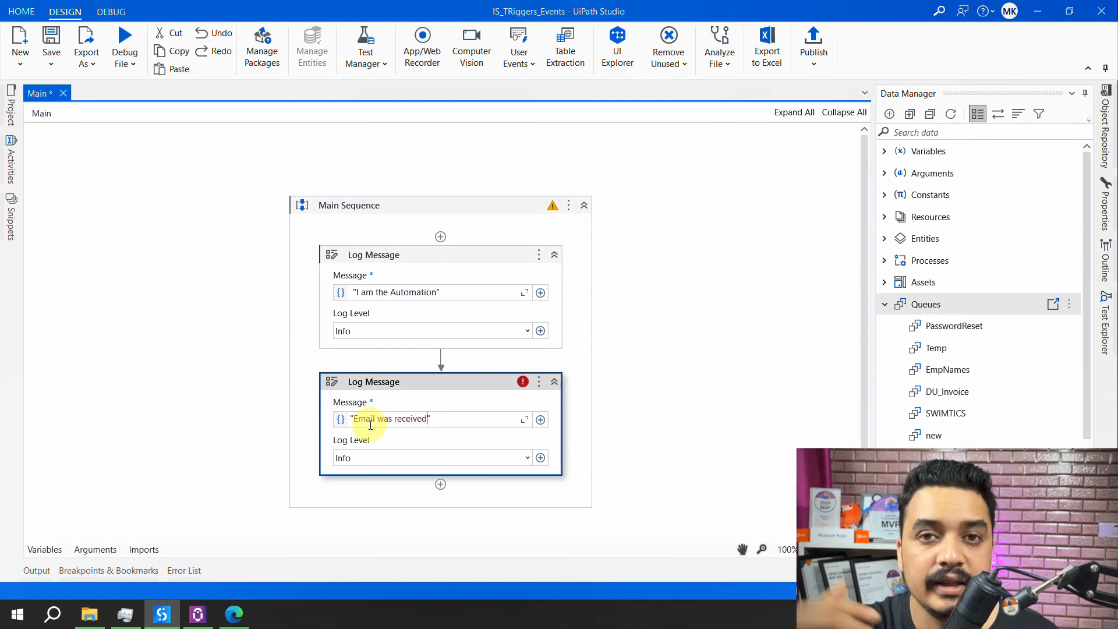
pyautogui.click(653, 431)
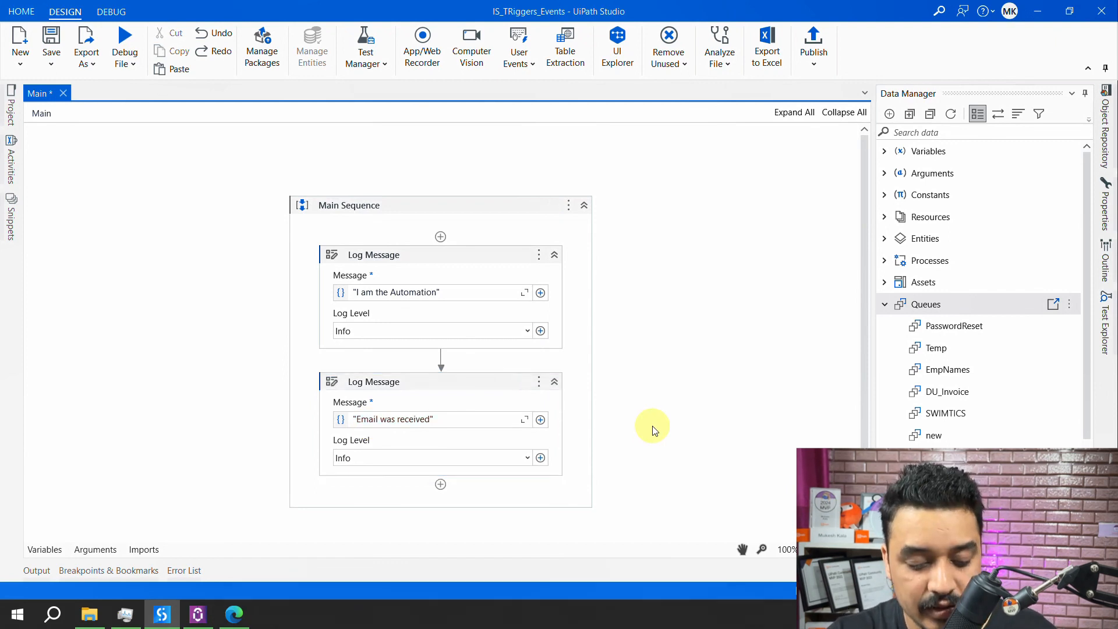
pyautogui.hotkey('ctrl', 's')
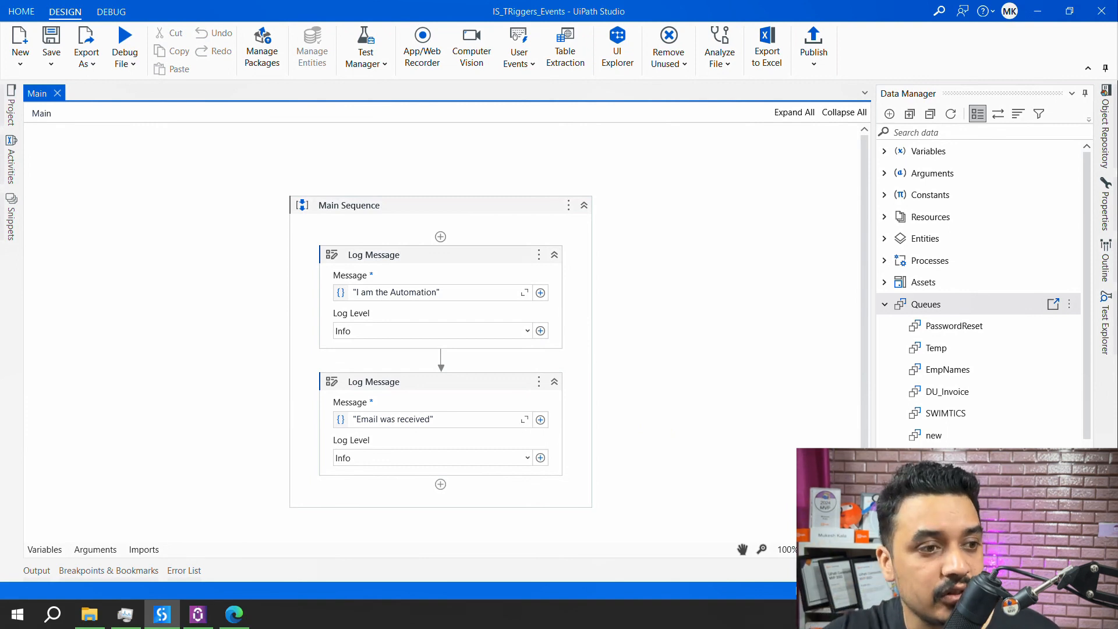
# - Glance at the browser trigger page, then reload the project's Orchestrator resources in Studio
pyautogui.click(233, 615)
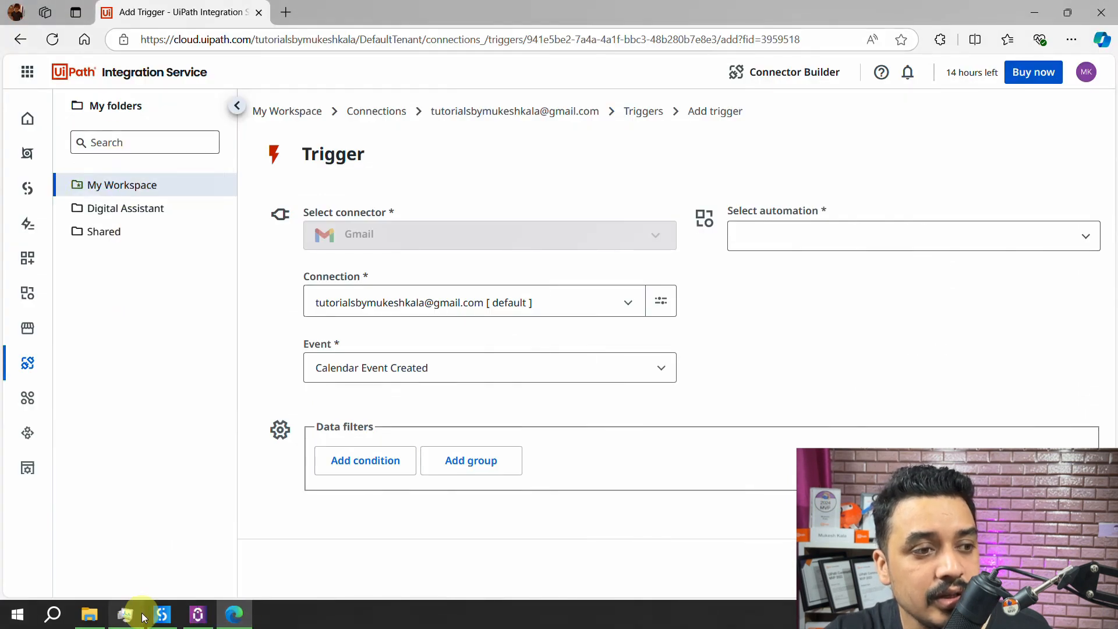
pyautogui.click(161, 615)
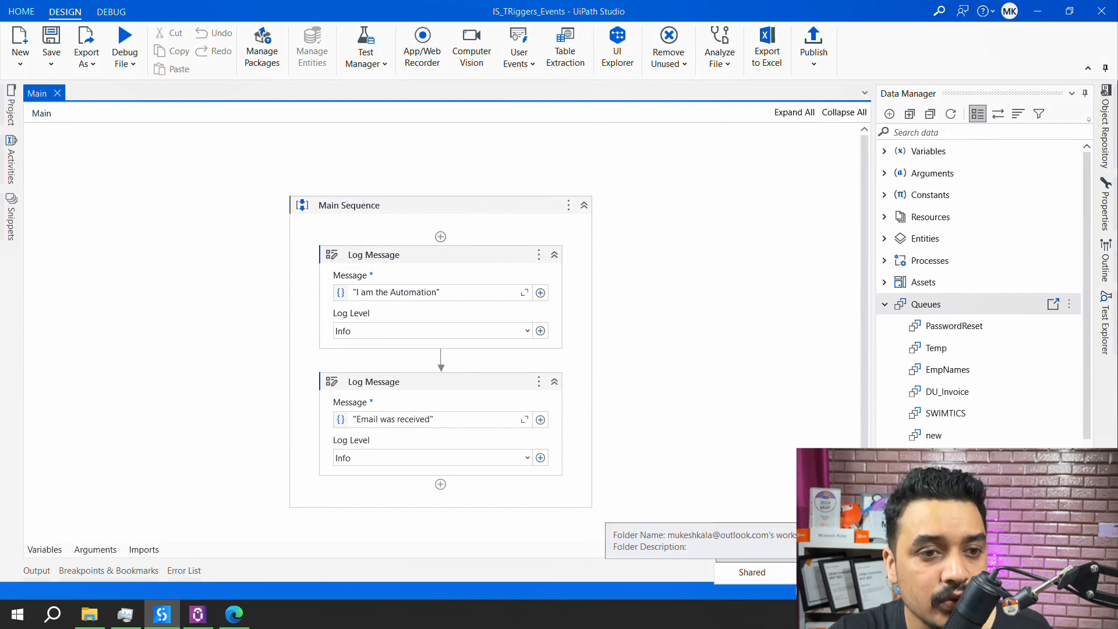
pyautogui.click(769, 551)
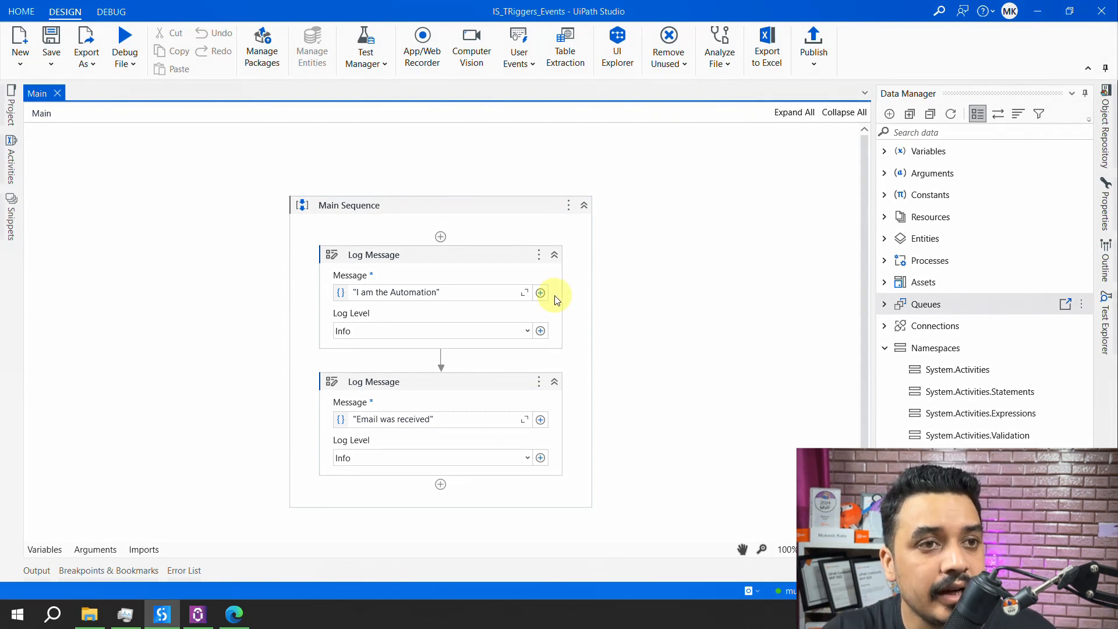
# - Publish IS_TRiggers_Events as version 1.0.1 to the Personal Workspace Feed and dismiss the confirmation
pyautogui.click(812, 48)
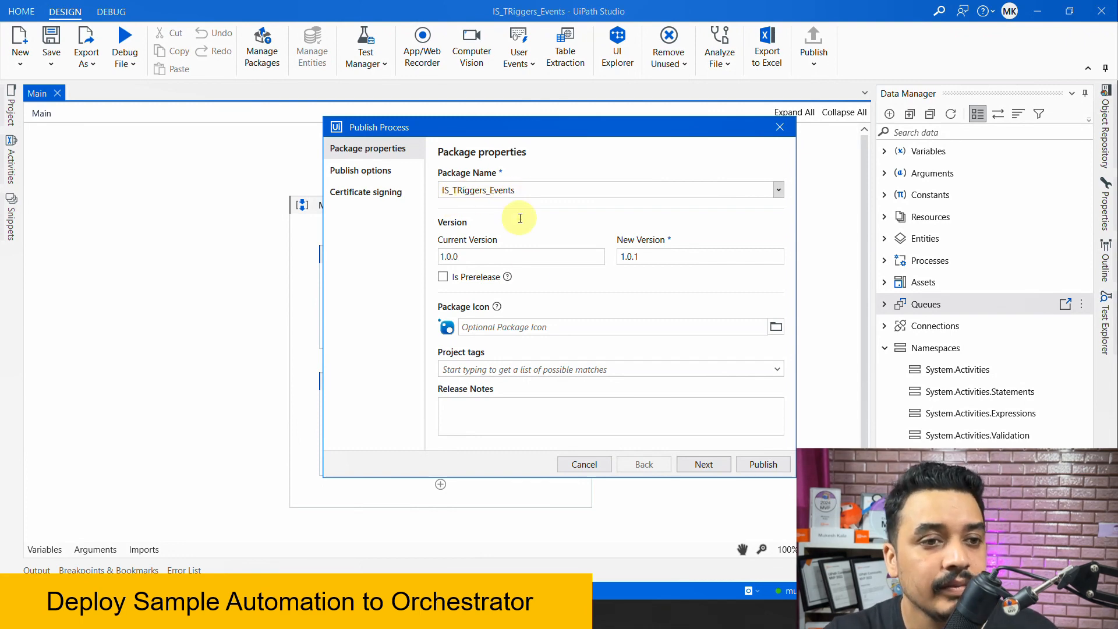
pyautogui.click(705, 464)
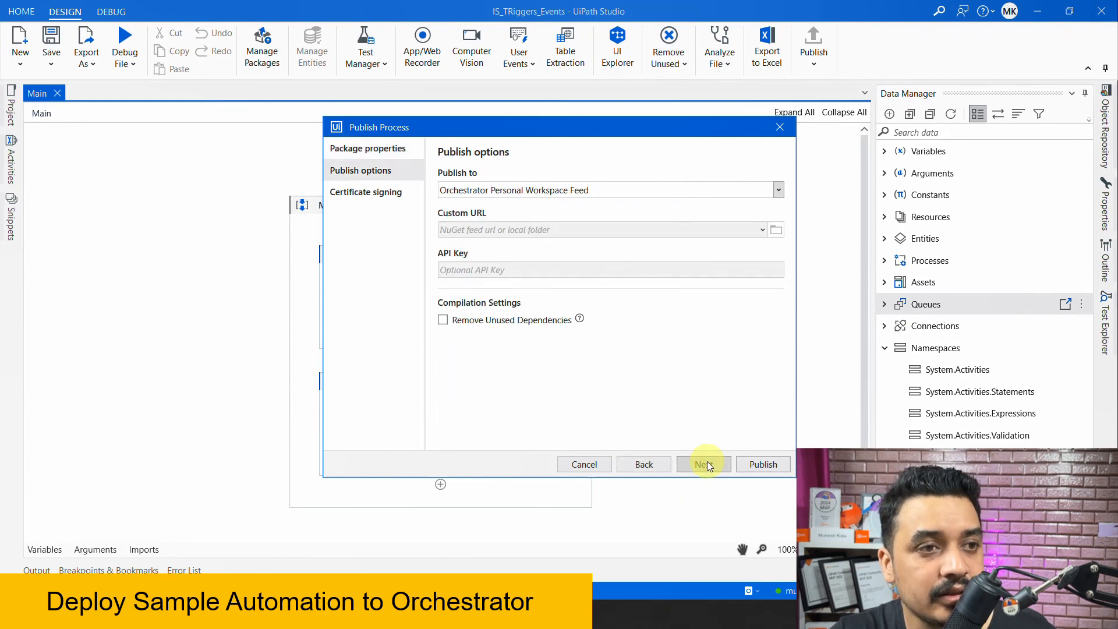
pyautogui.click(704, 464)
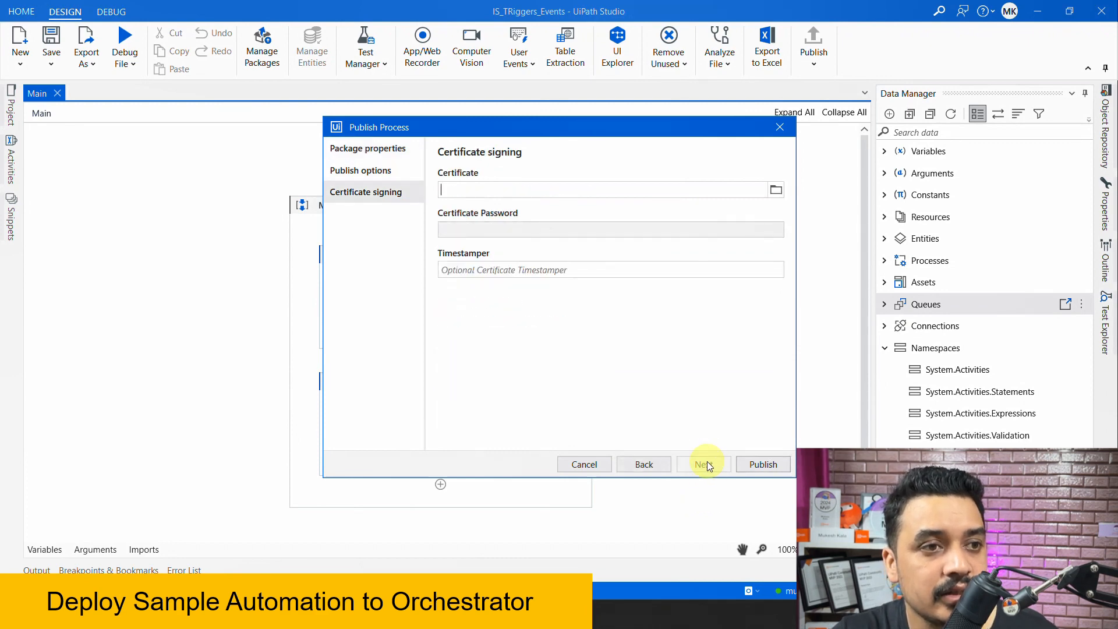
pyautogui.click(766, 466)
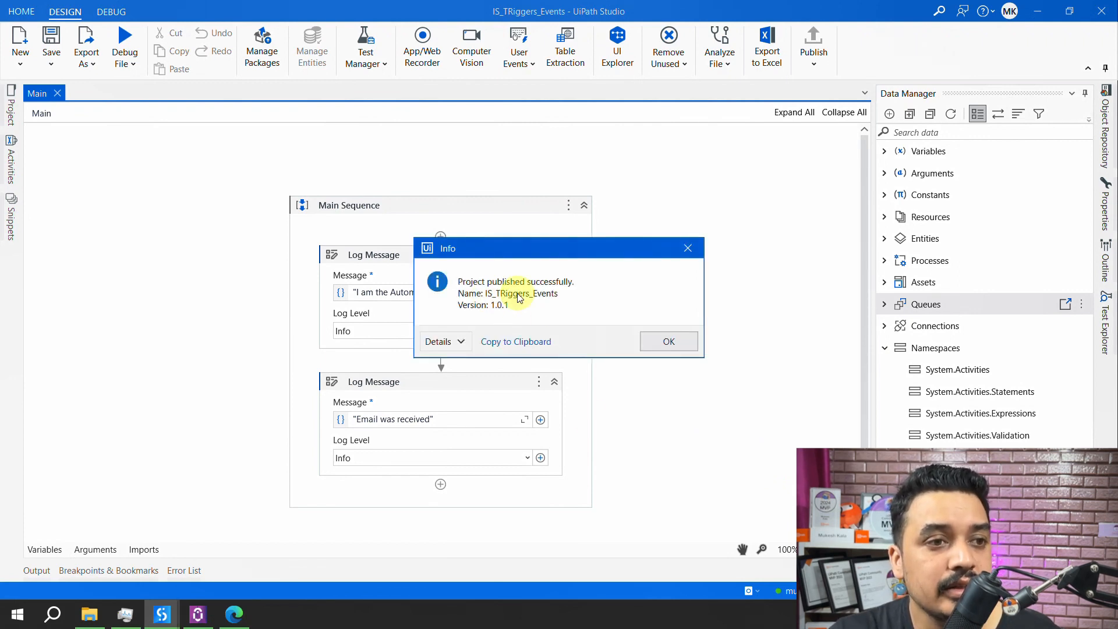
pyautogui.click(661, 348)
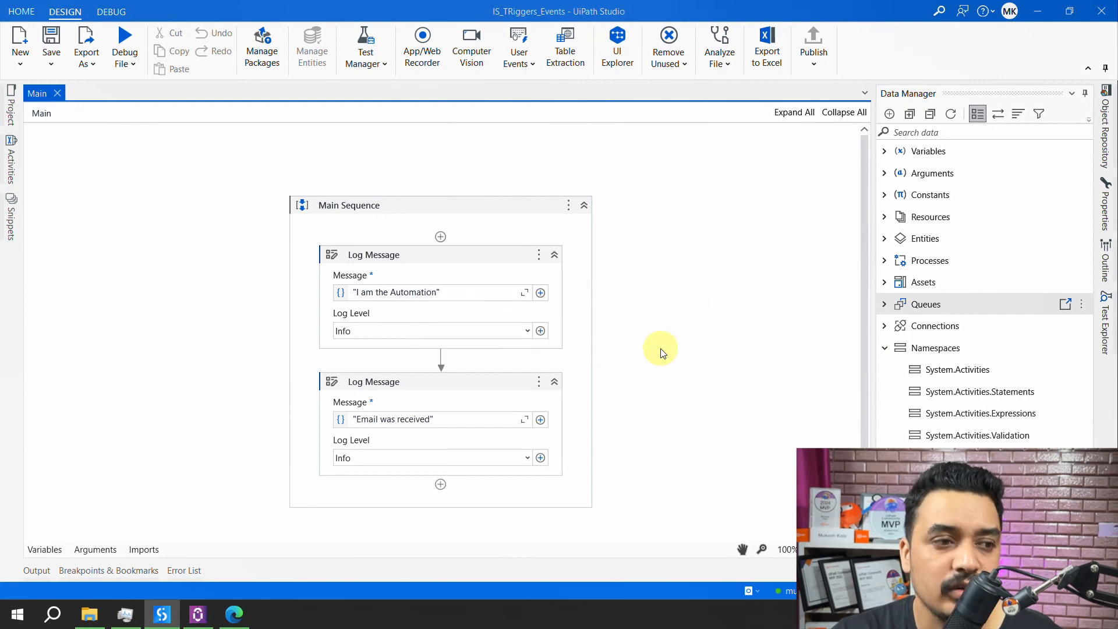
# - Open Orchestrator in a new tab and start an IS_TRiggers_Events job from Processes
pyautogui.click(236, 620)
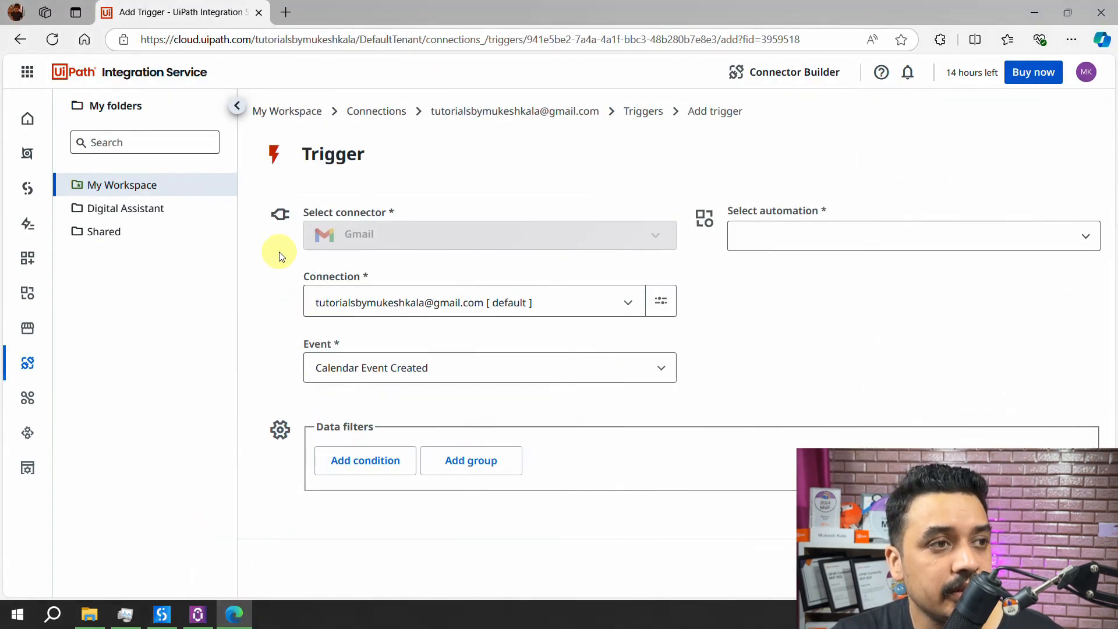
pyautogui.rightClick(30, 155)
pyautogui.click(77, 174)
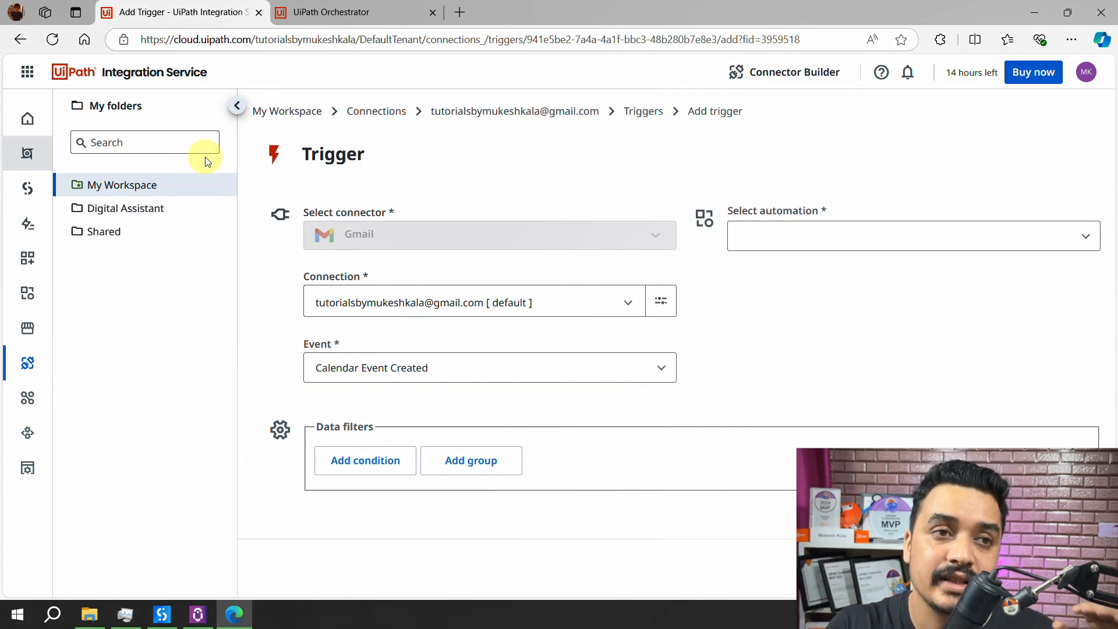
pyautogui.click(344, 21)
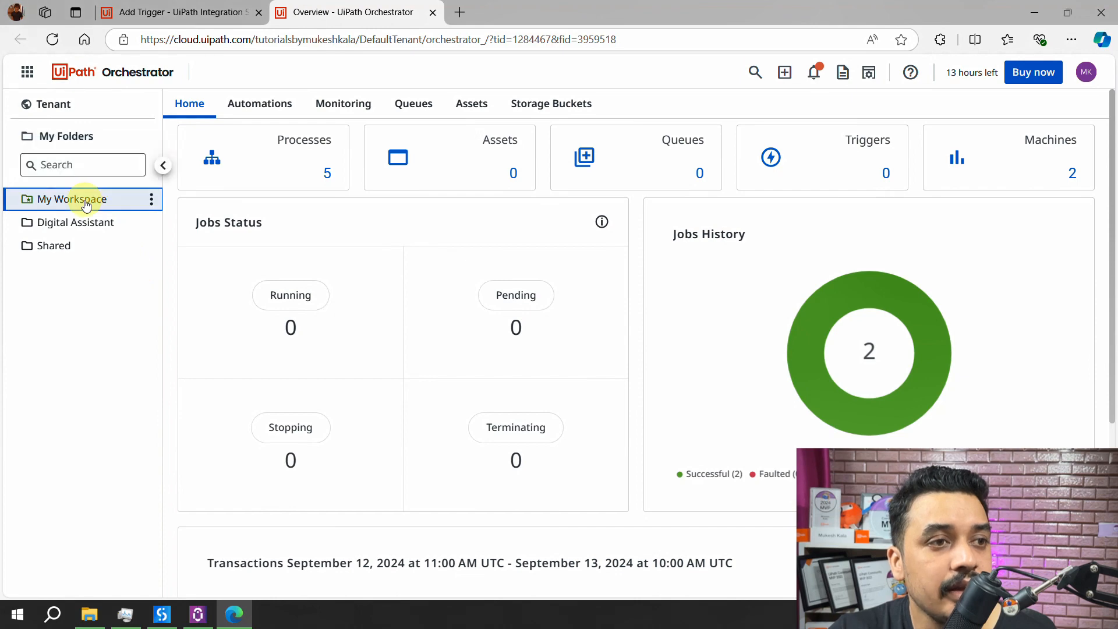
pyautogui.click(284, 163)
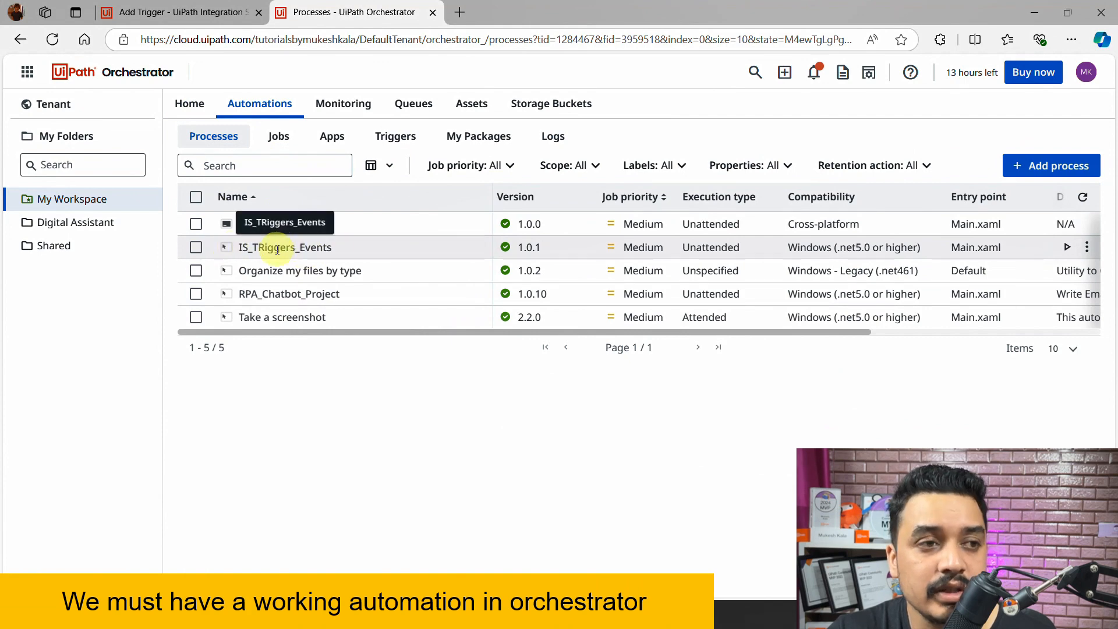
pyautogui.click(1070, 250)
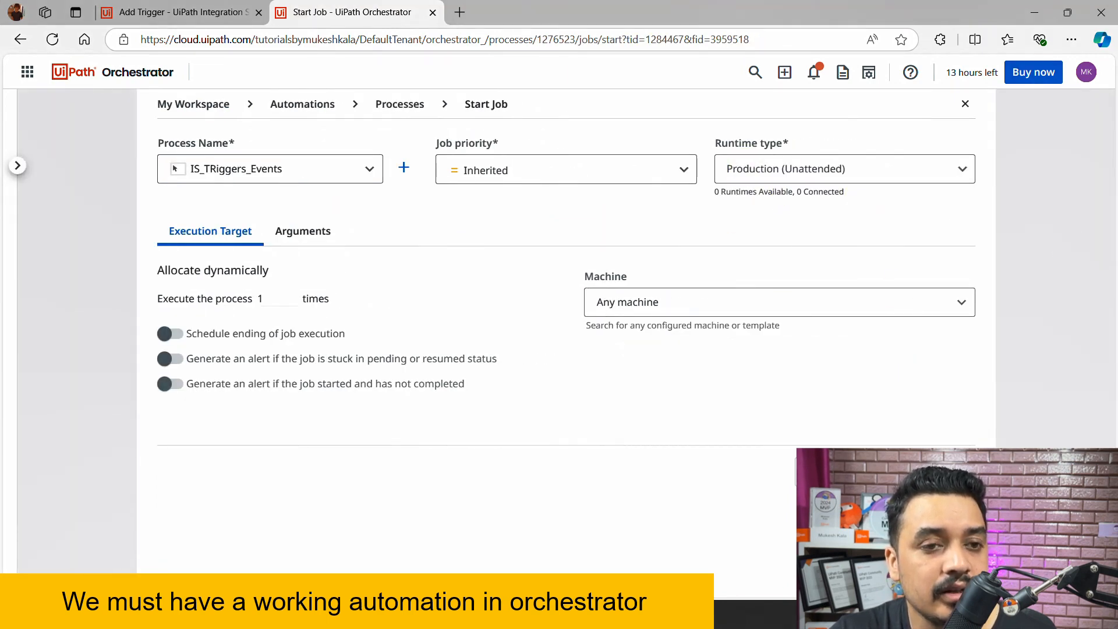
pyautogui.click(893, 460)
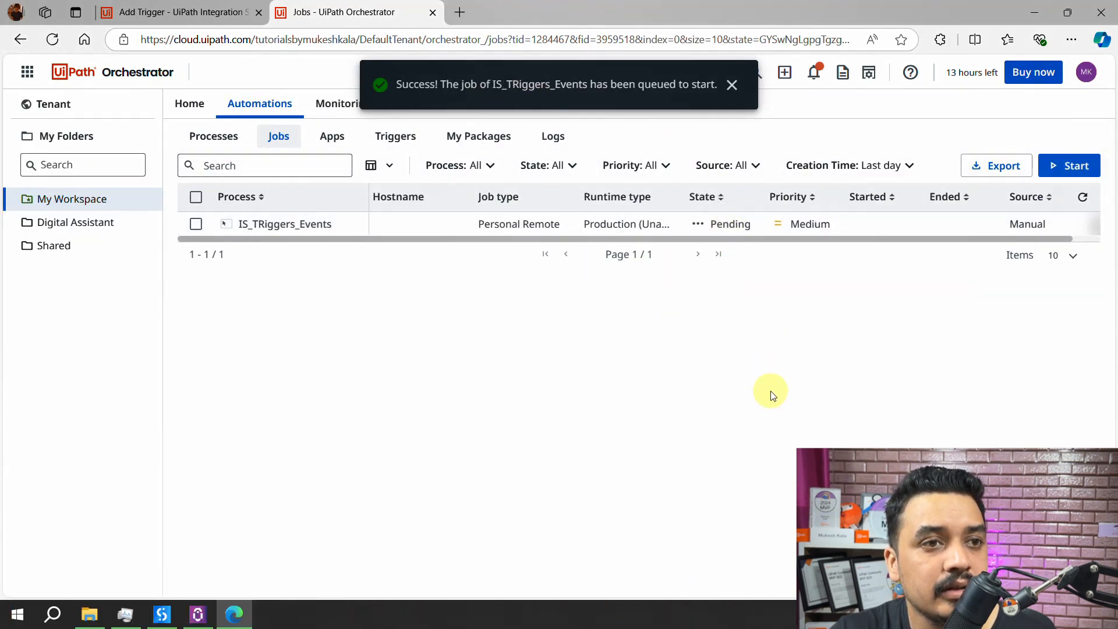
# - Kill the pending IS_TRiggers_Events job so it shows Stopped
pyautogui.click(1082, 198)
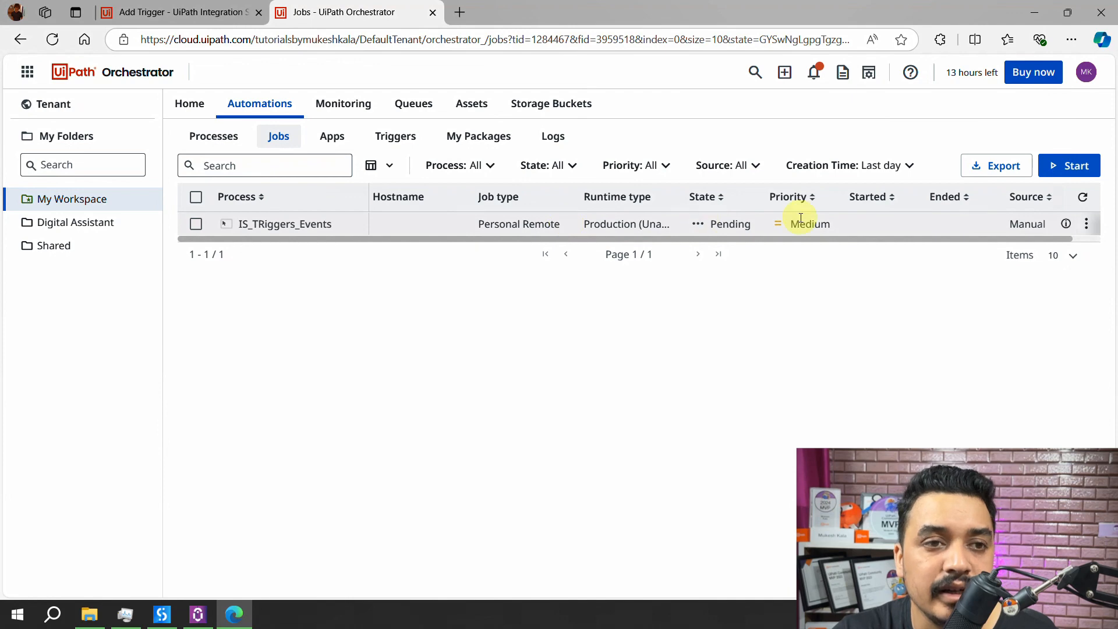
pyautogui.click(1087, 225)
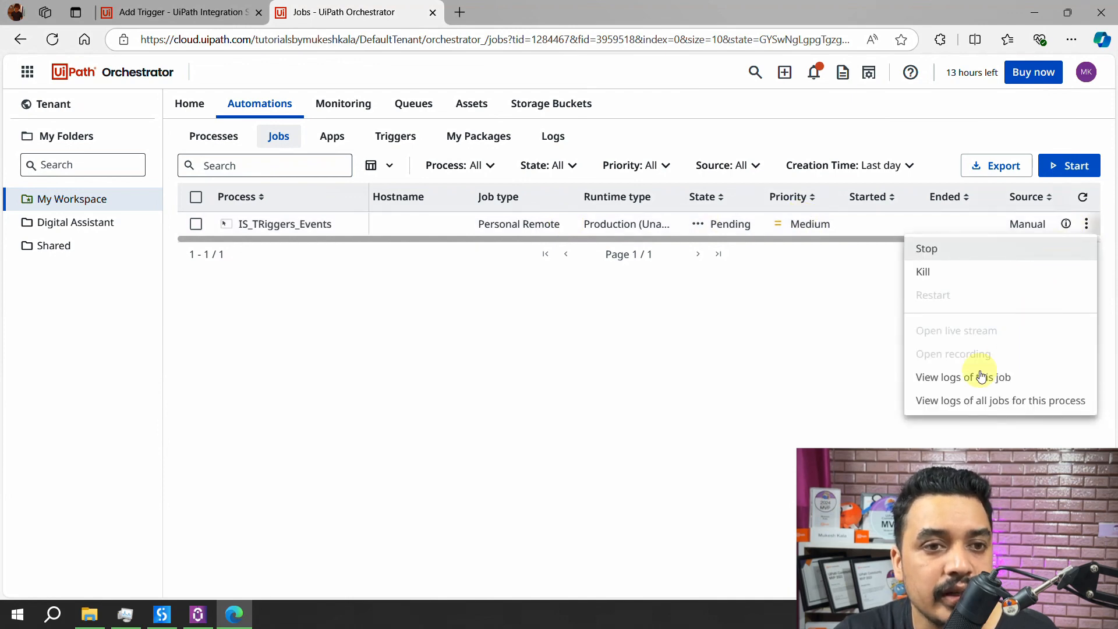
pyautogui.click(930, 273)
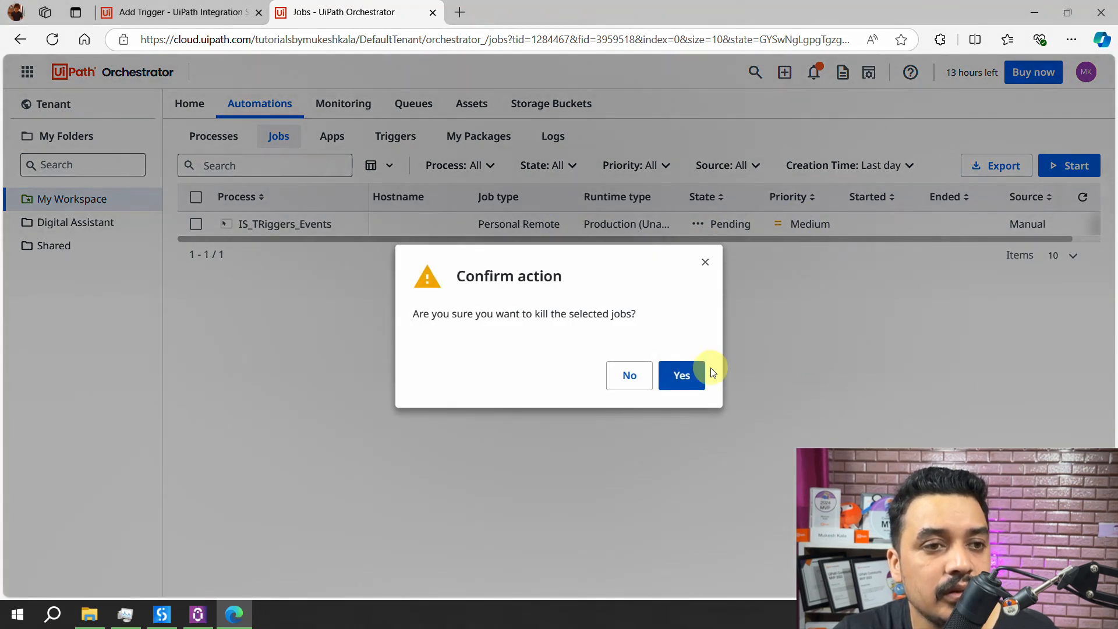
pyautogui.click(681, 375)
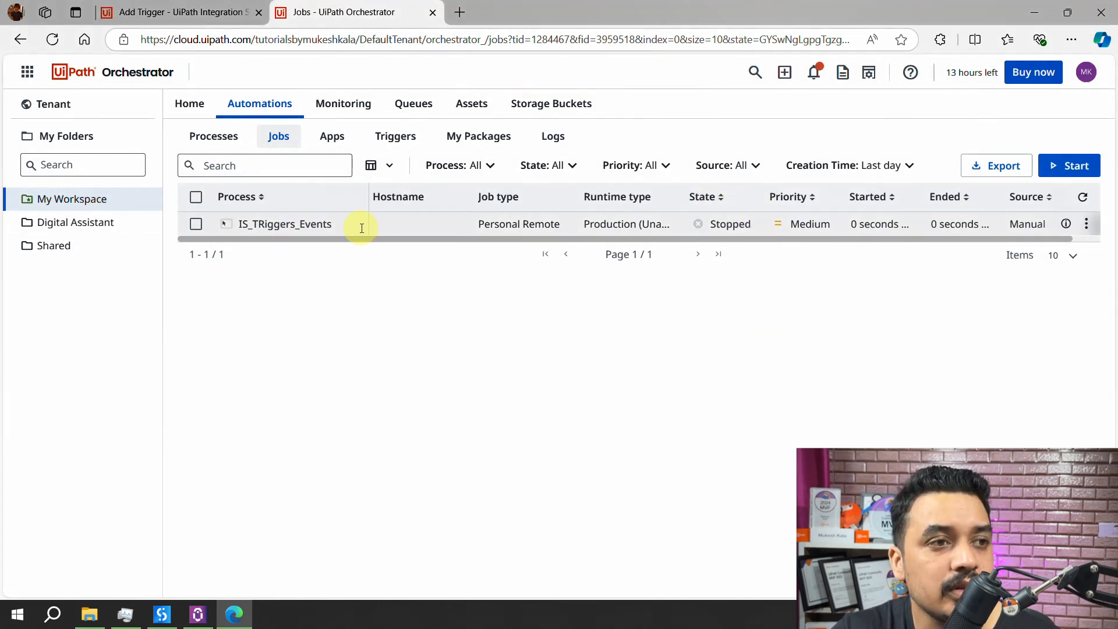
pyautogui.click(215, 140)
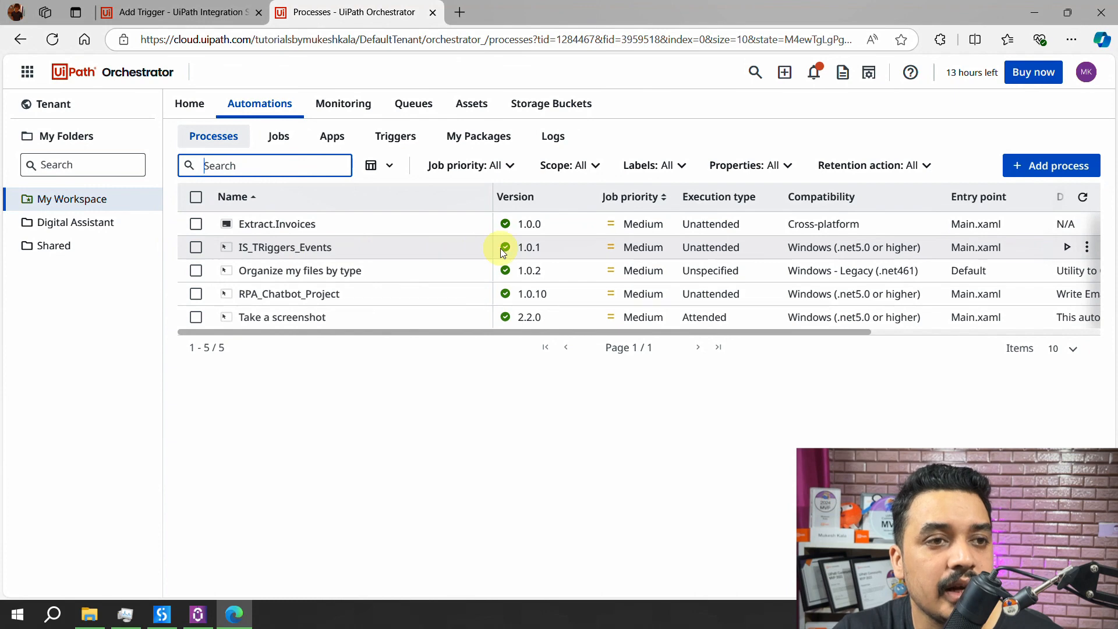
# - Run IS_TRiggers_Events on the Development runtime and confirm the new job is Successful
pyautogui.click(1067, 250)
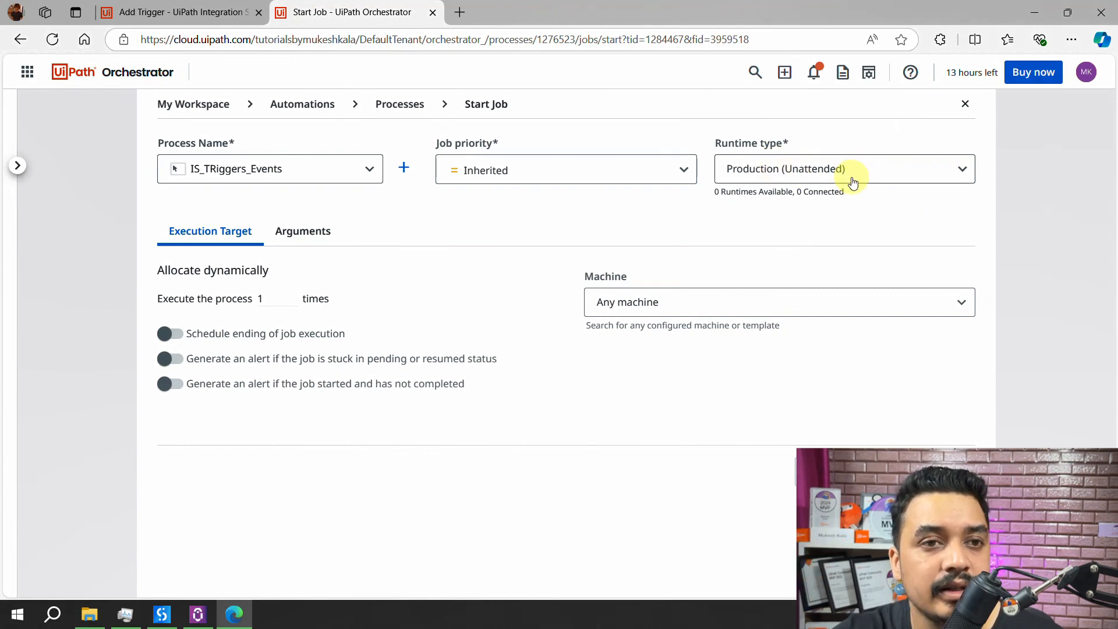
pyautogui.click(853, 183)
pyautogui.scroll(-1, 812, 291)
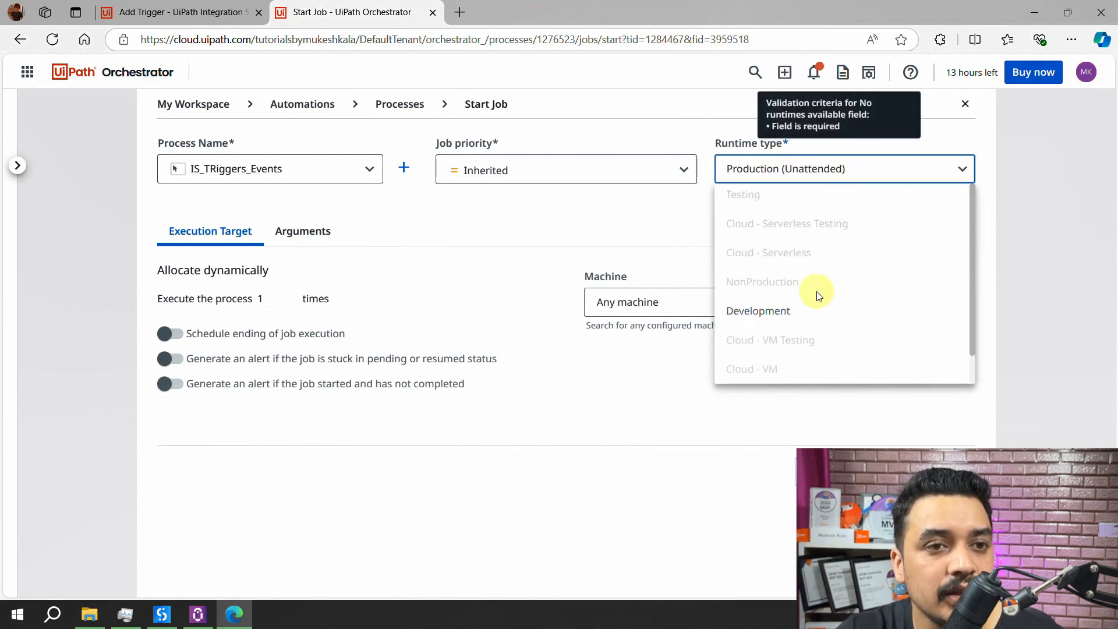
pyautogui.click(809, 322)
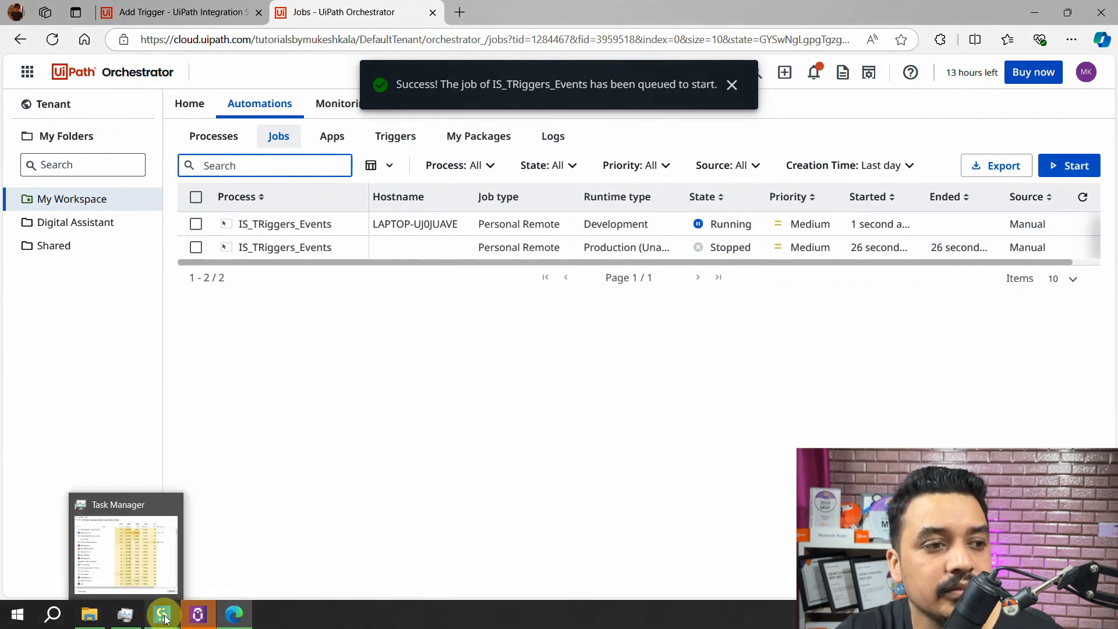
pyautogui.moveTo(189, 621)
pyautogui.click(201, 553)
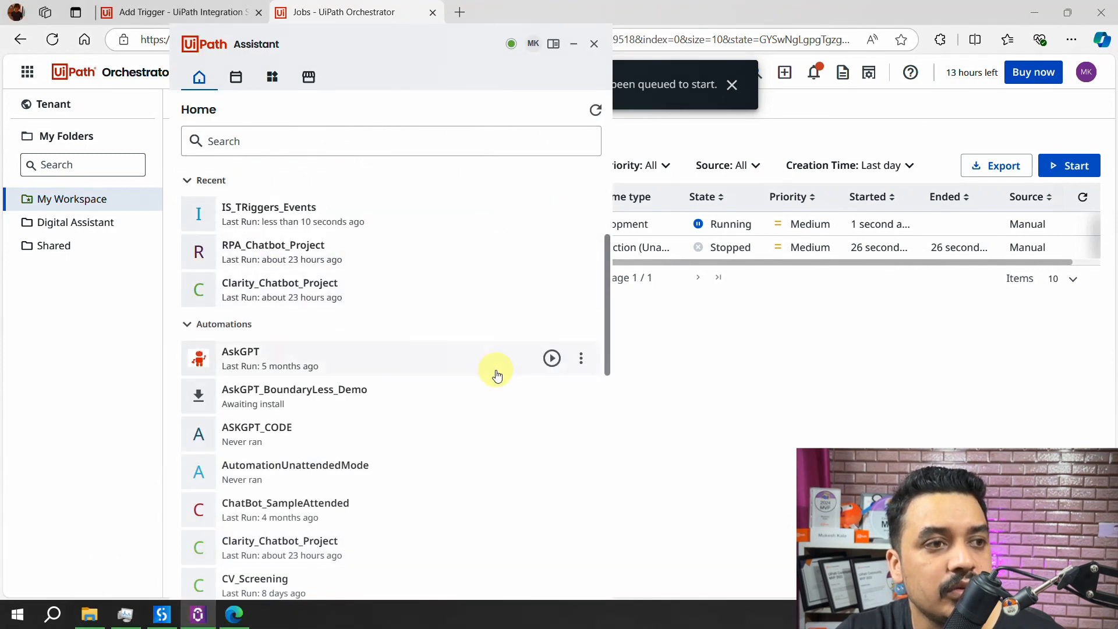
pyautogui.click(855, 365)
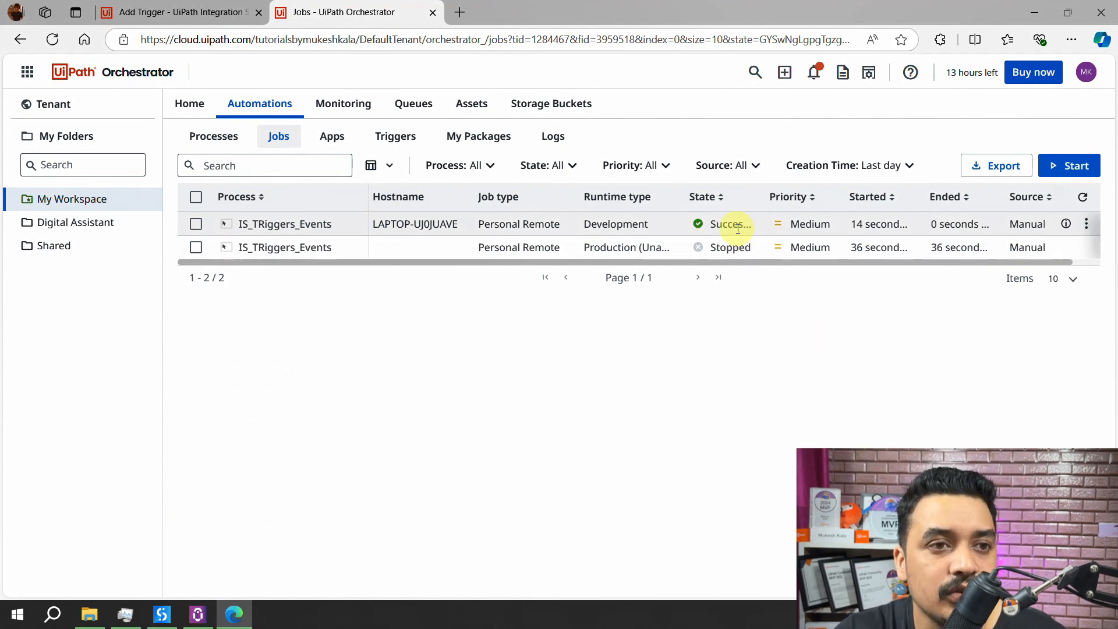
pyautogui.click(1087, 225)
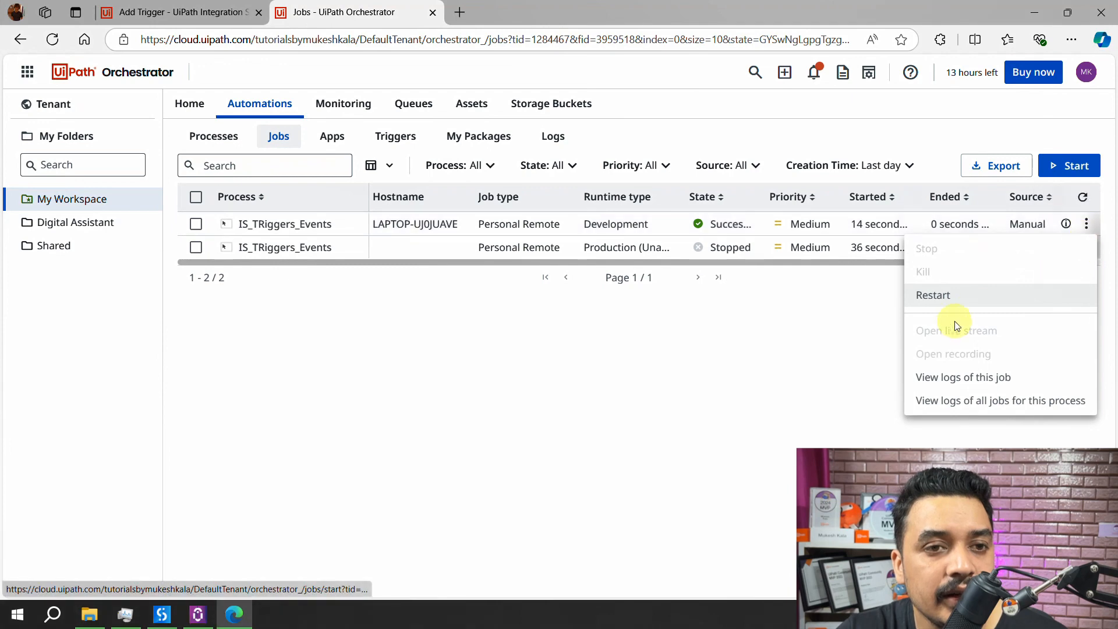
# - Check the job's 'I am the Automation' log and 'Job completed' details, then return to the trigger form
pyautogui.click(960, 379)
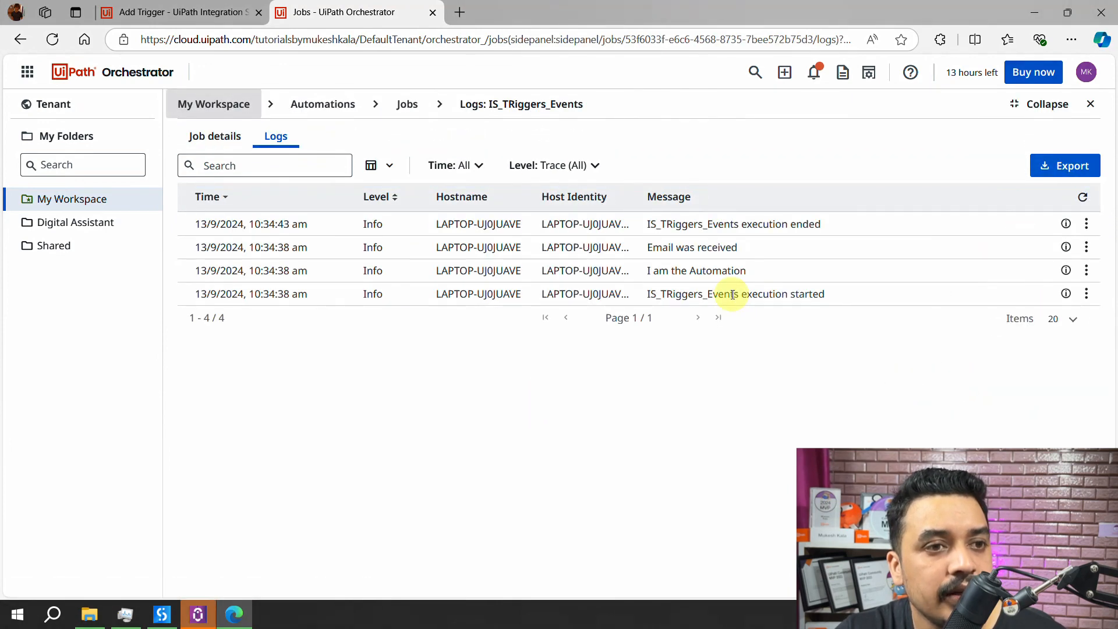
pyautogui.moveTo(675, 271); pyautogui.dragTo(731, 271)
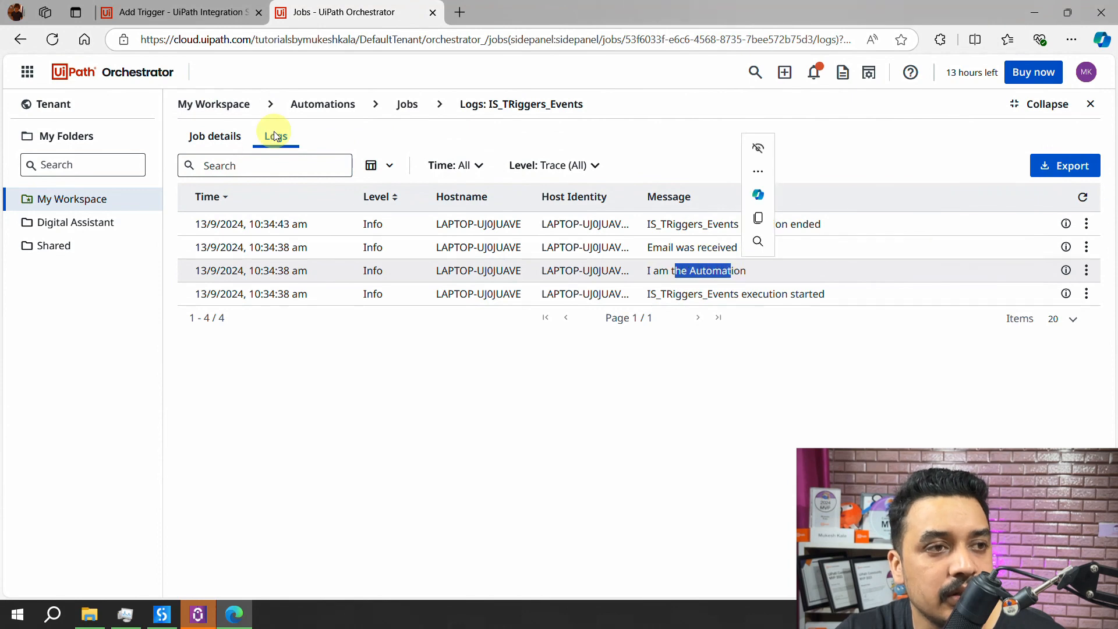
pyautogui.click(195, 137)
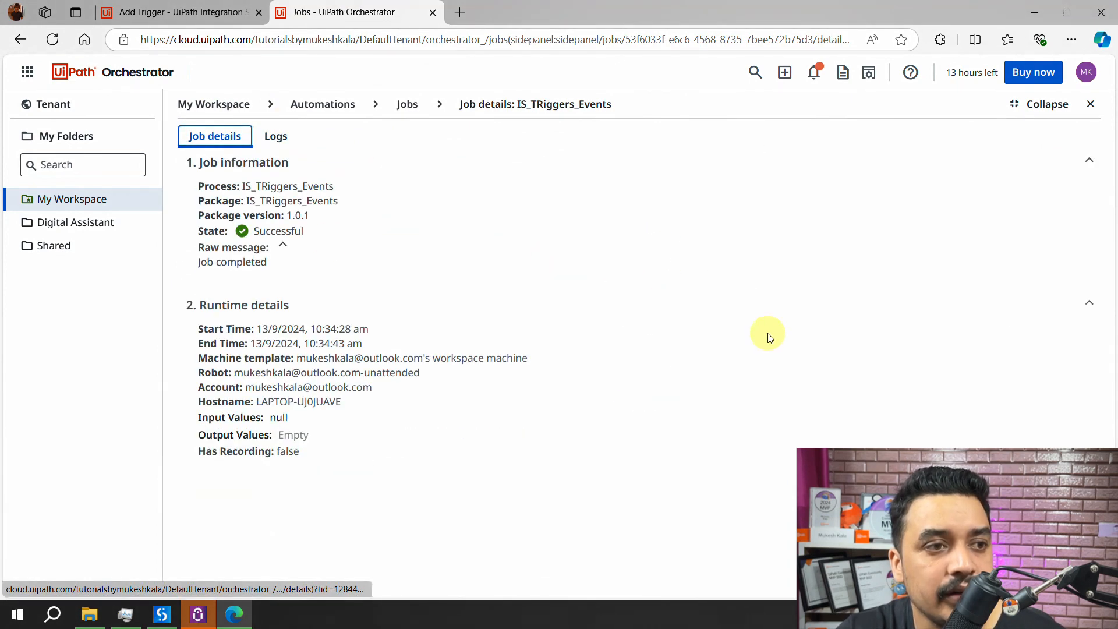
pyautogui.click(103, 201)
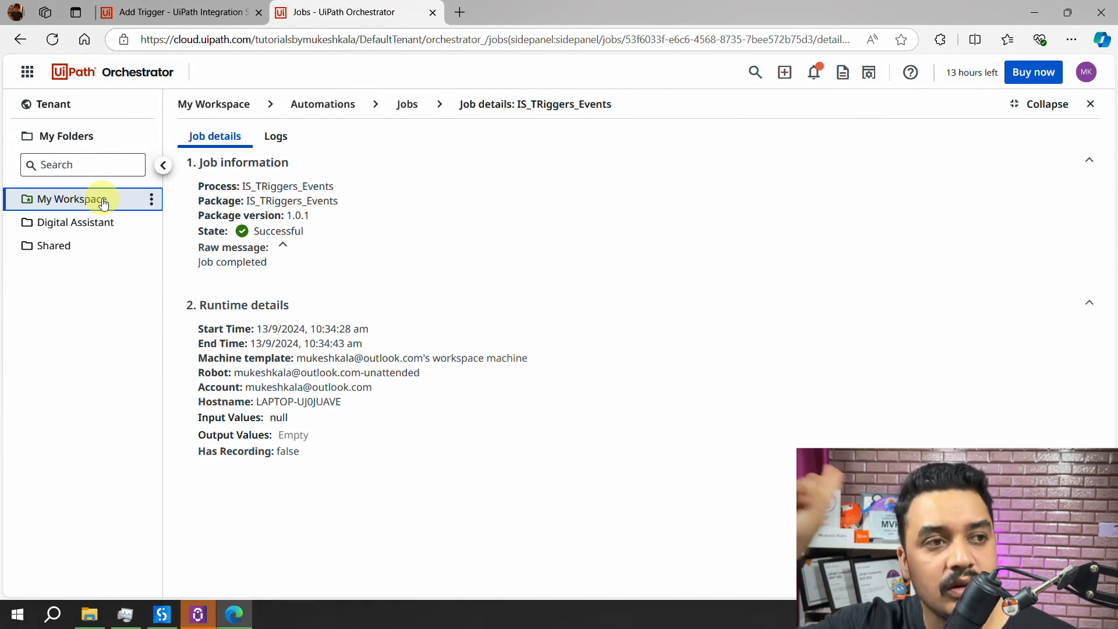
pyautogui.click(324, 118)
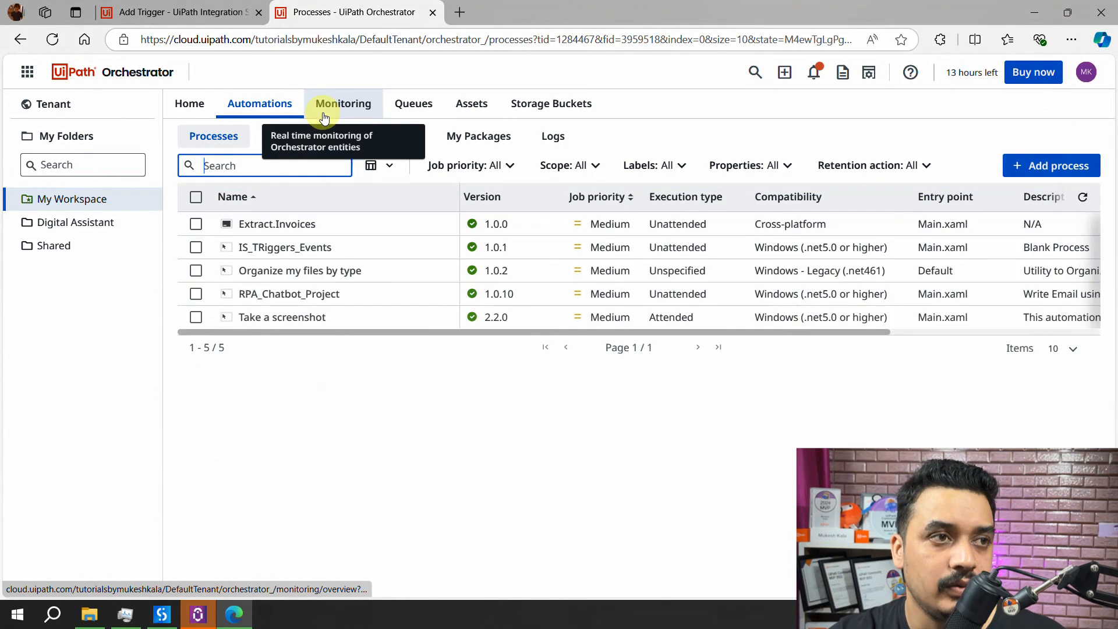
pyautogui.click(156, 19)
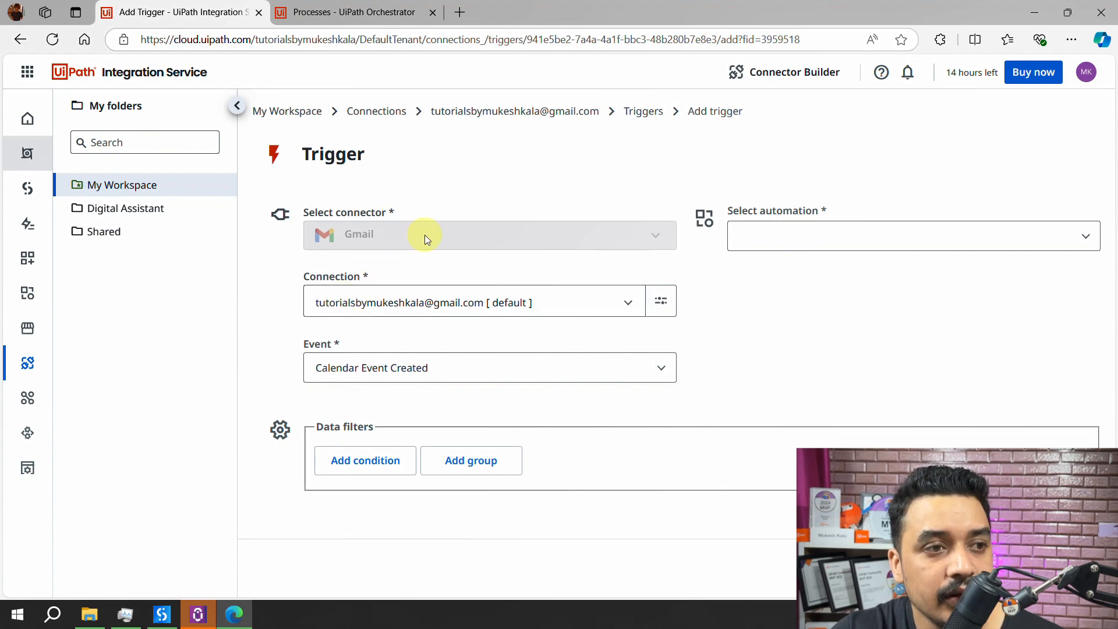
# - Choose Email Received as the Gmail trigger's event
pyautogui.click(468, 369)
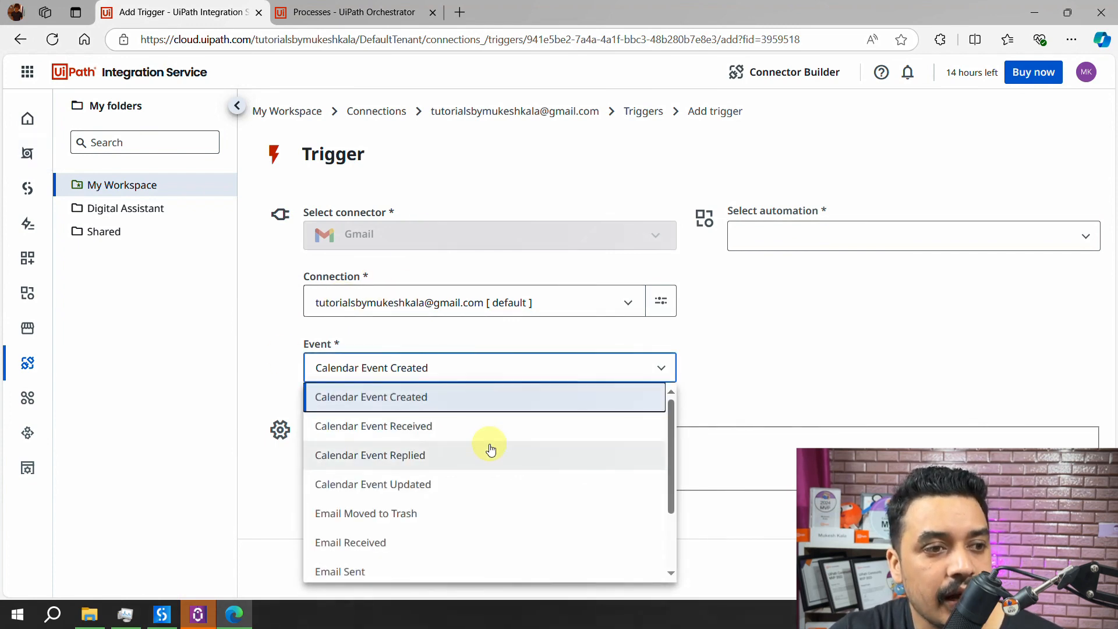
pyautogui.scroll(-2, 490, 449)
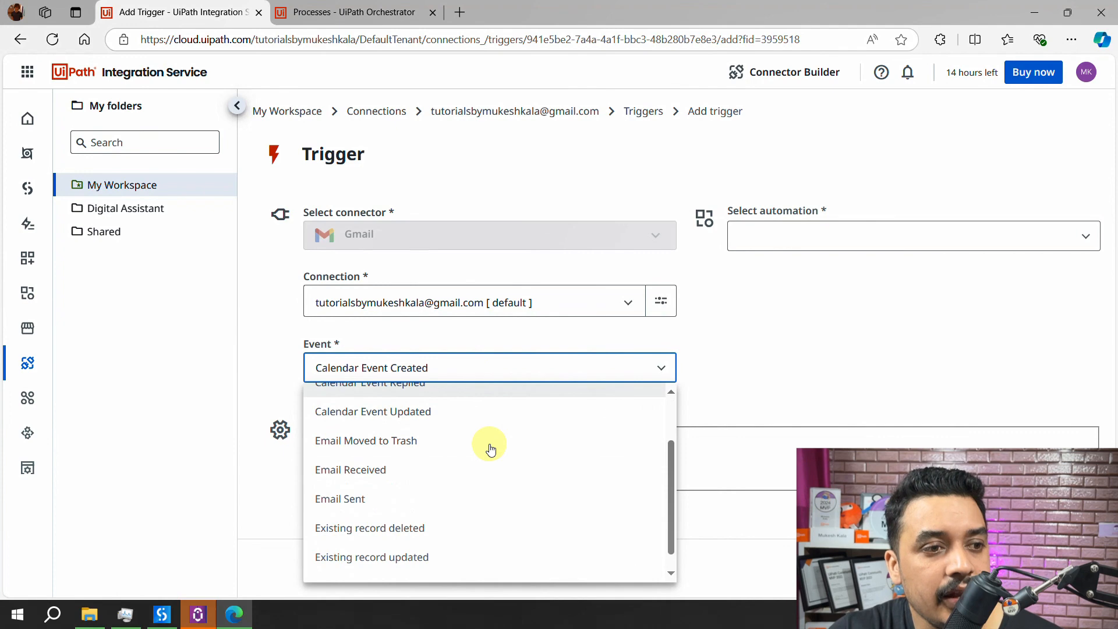
pyautogui.click(367, 470)
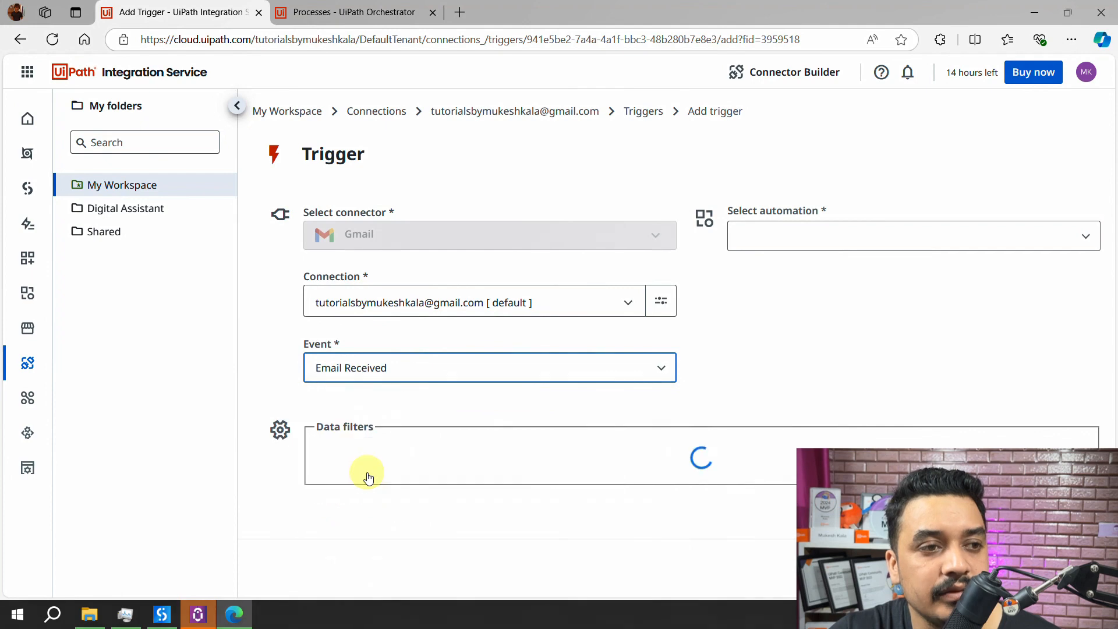
pyautogui.click(587, 369)
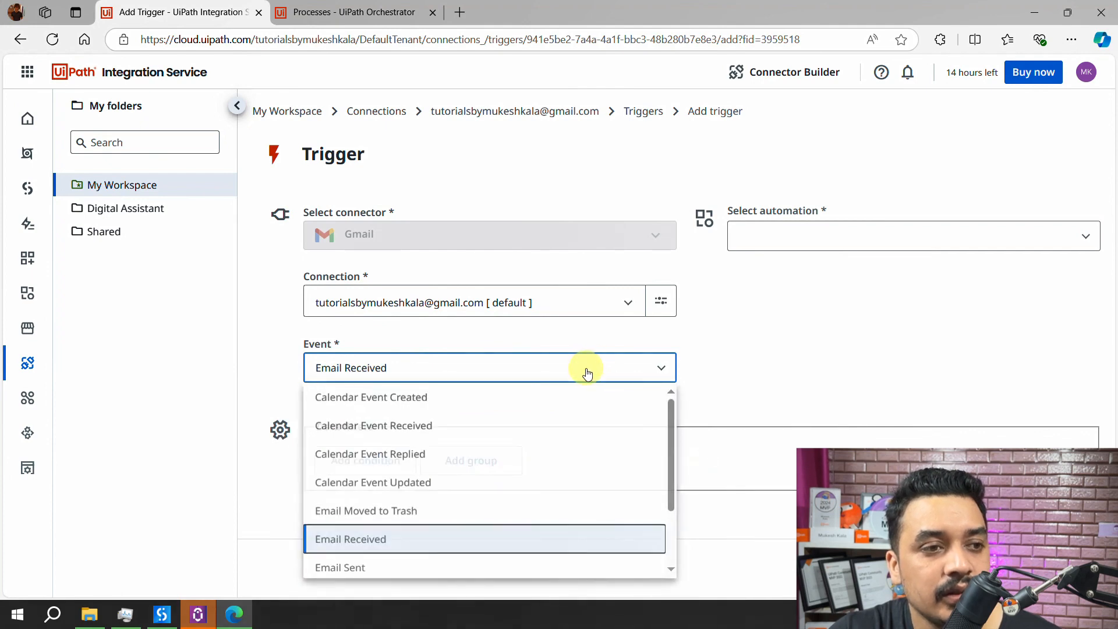
pyautogui.scroll(-2, 575, 454)
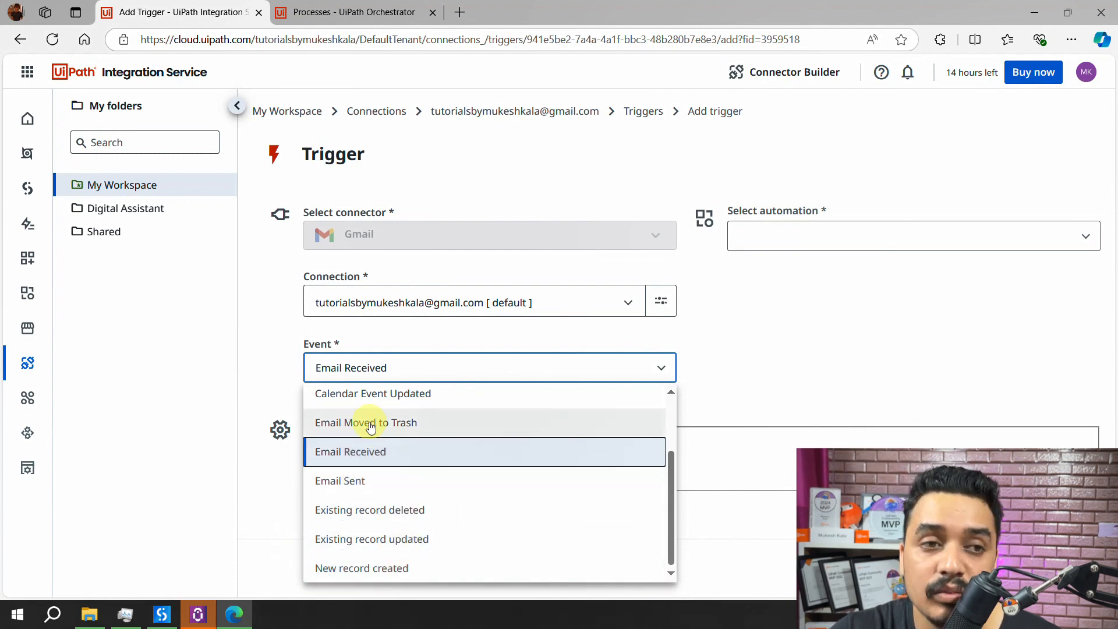
pyautogui.scroll(2, 408, 449)
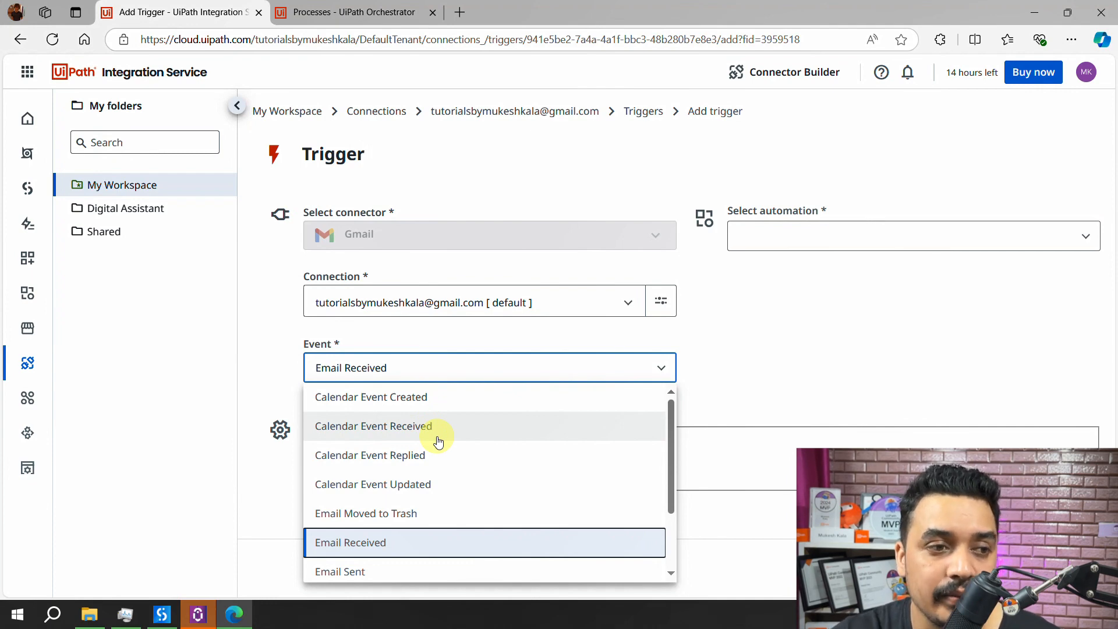
pyautogui.scroll(-2, 438, 442)
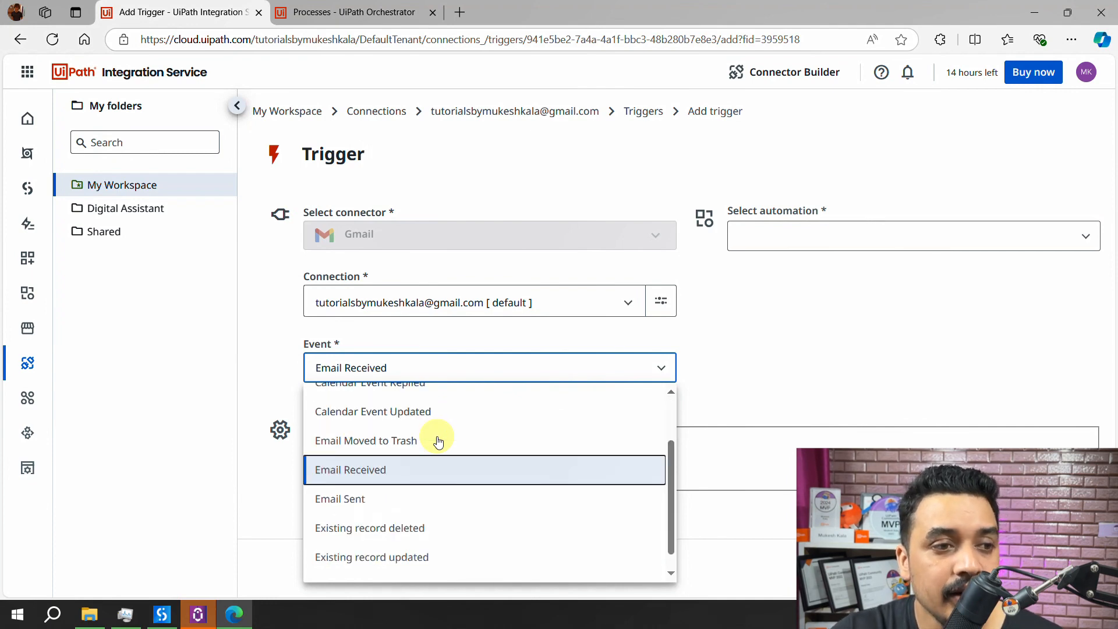
pyautogui.click(357, 476)
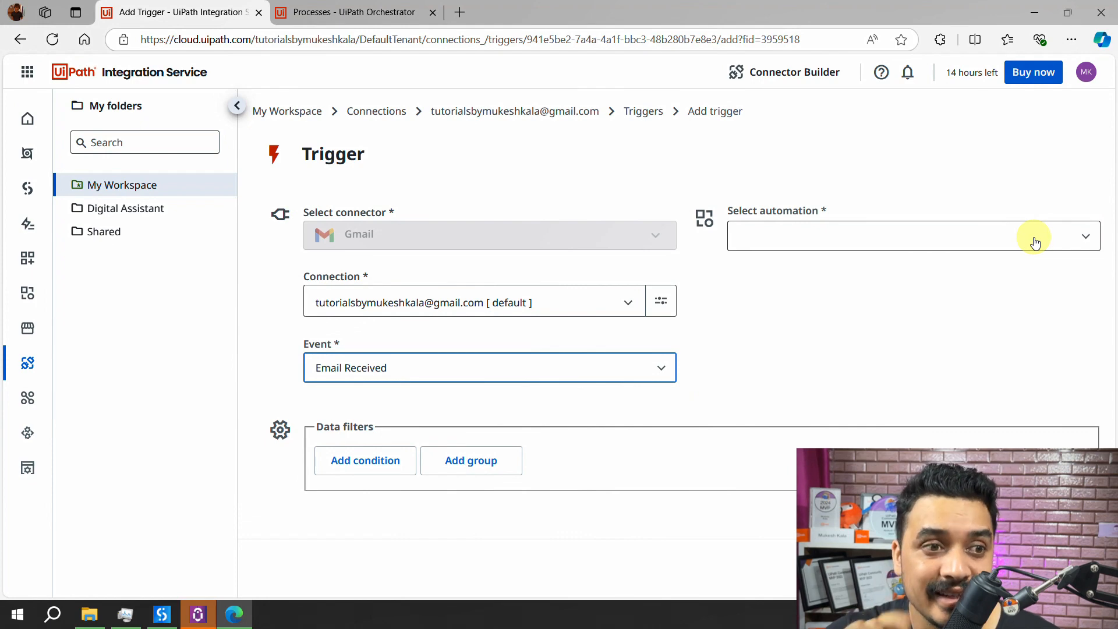
# - Add a condition on the From field and start typing the sender's e-mail address
pyautogui.click(365, 464)
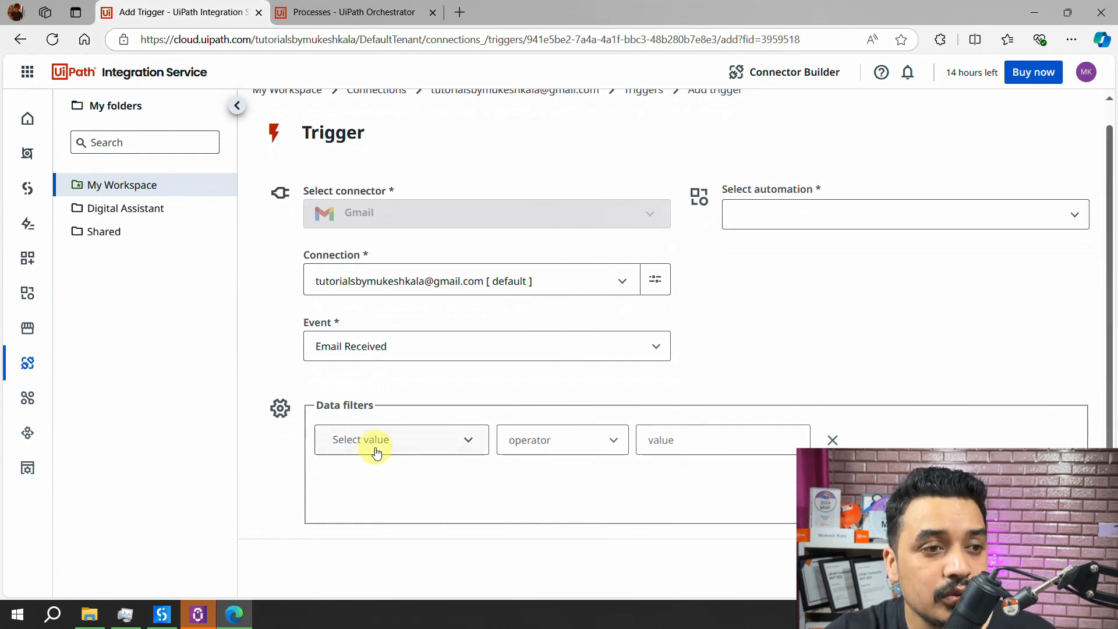
pyautogui.click(437, 448)
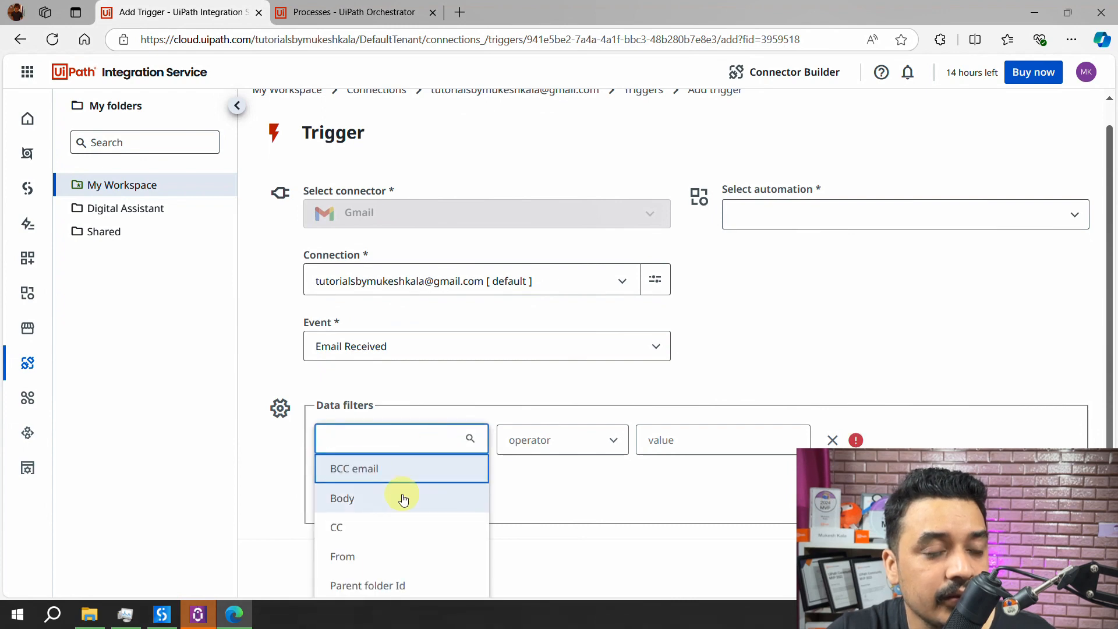
pyautogui.click(357, 557)
pyautogui.click(658, 440)
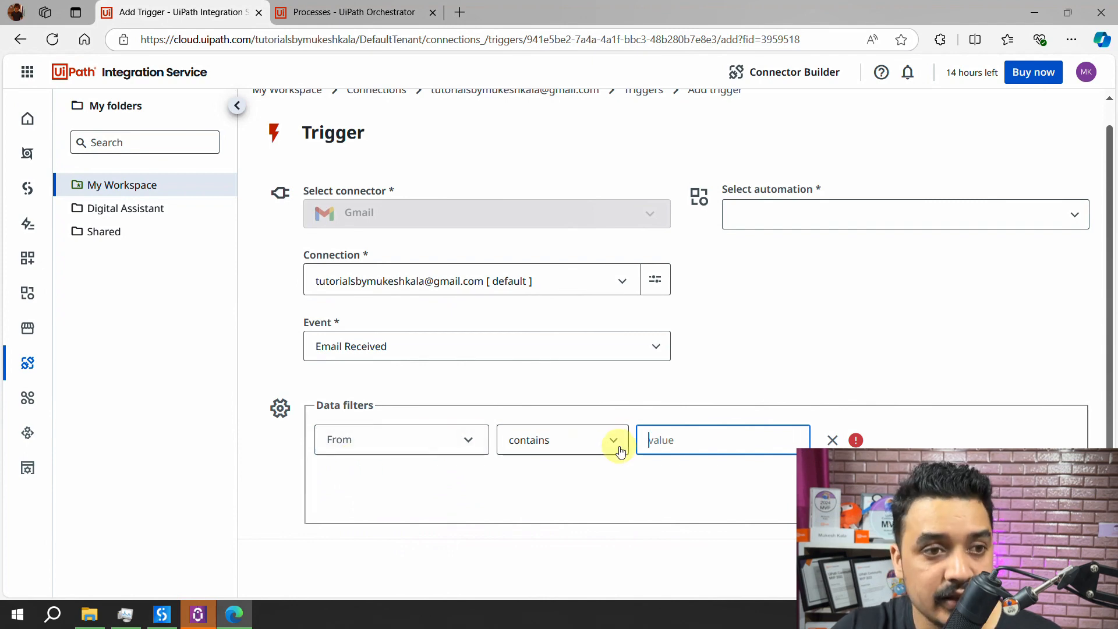
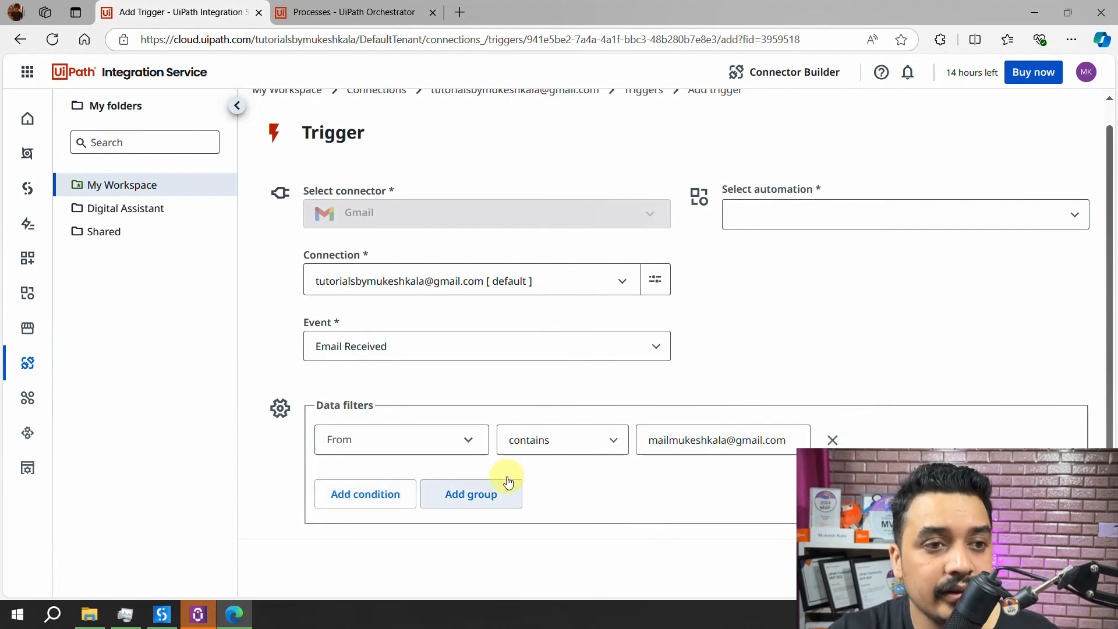
pyautogui.click(1020, 217)
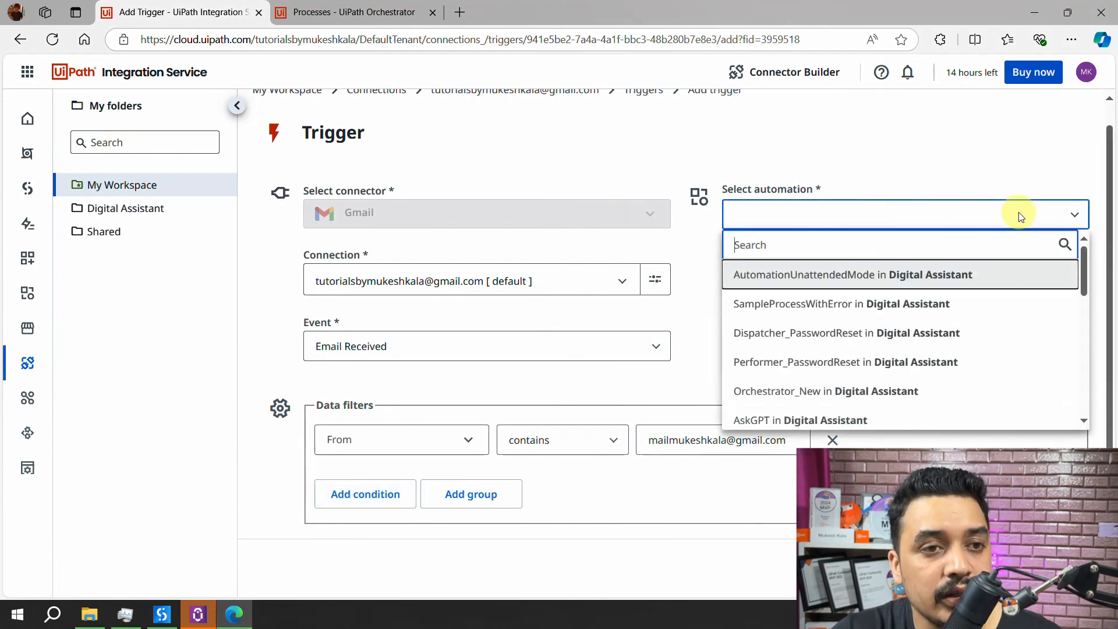
pyautogui.scroll(-1, 866, 341)
pyautogui.scroll(-4, 866, 341)
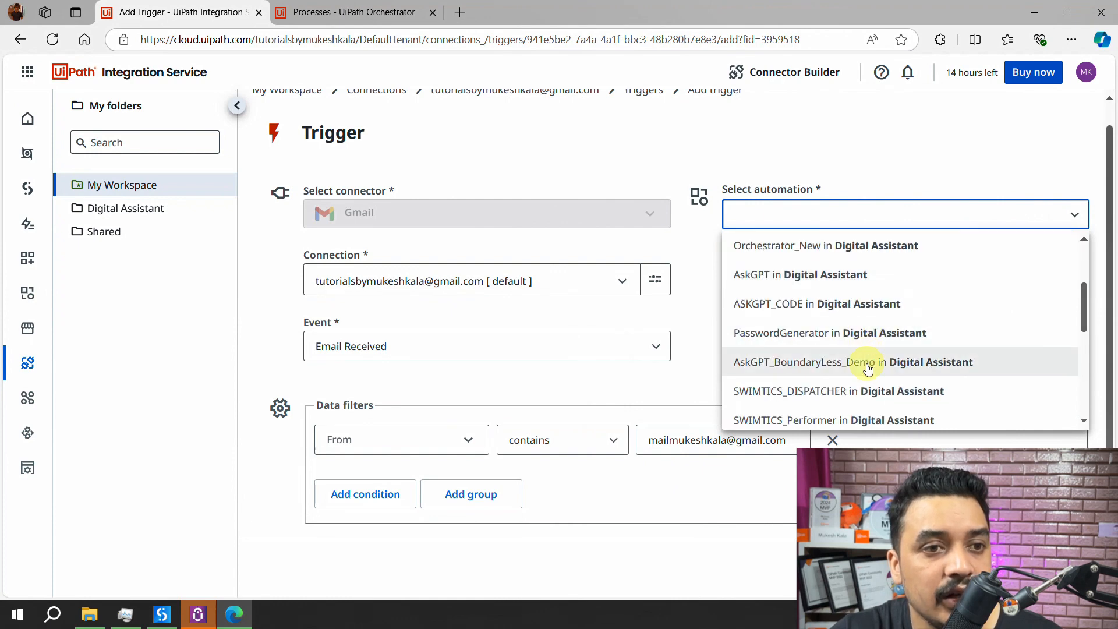
pyautogui.scroll(2, 861, 375)
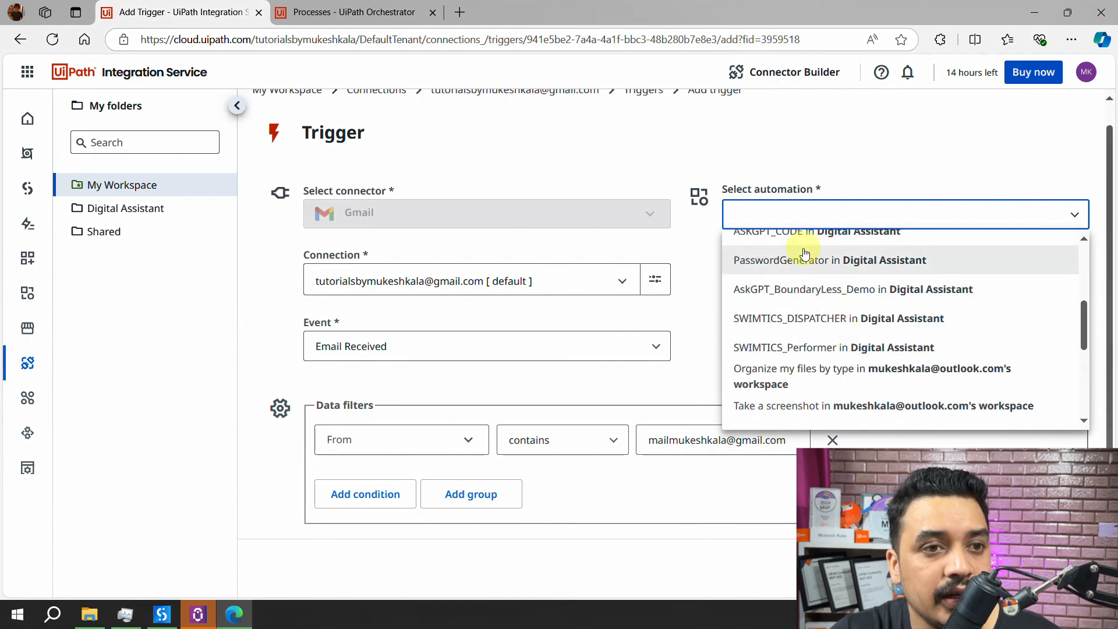
pyautogui.click(794, 212)
pyautogui.click(795, 212)
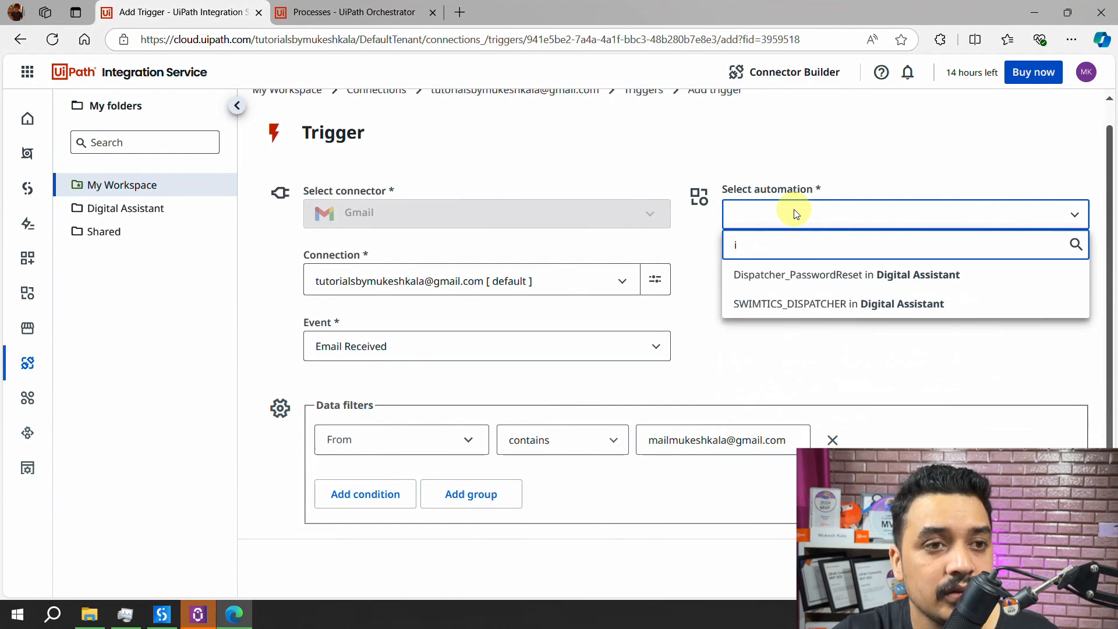
pyautogui.press('BackSpace')
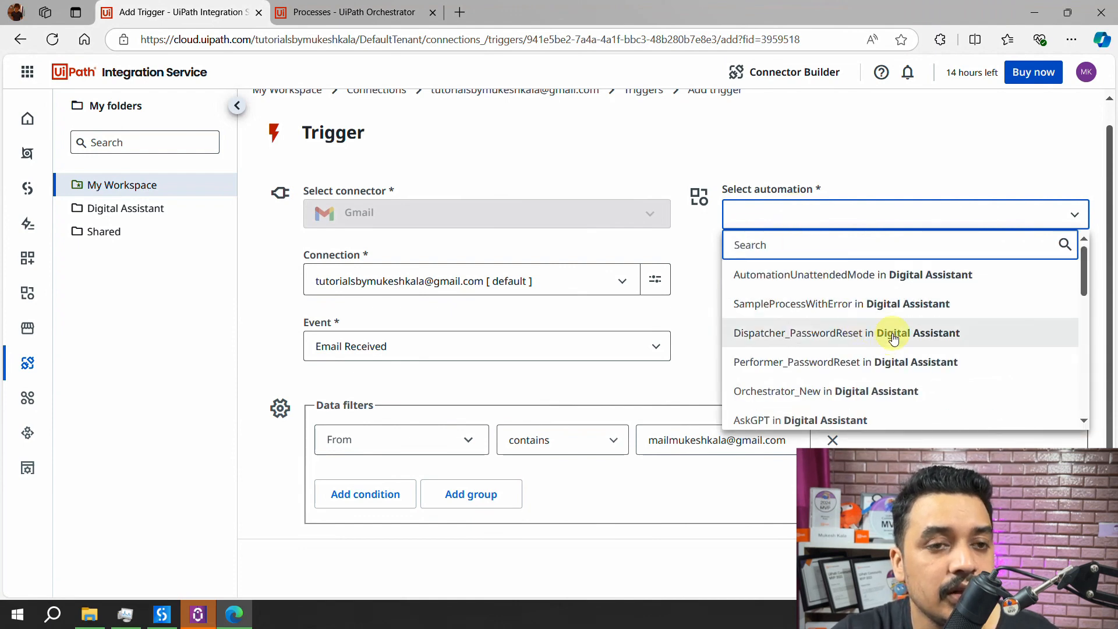
pyautogui.scroll(-5, 894, 338)
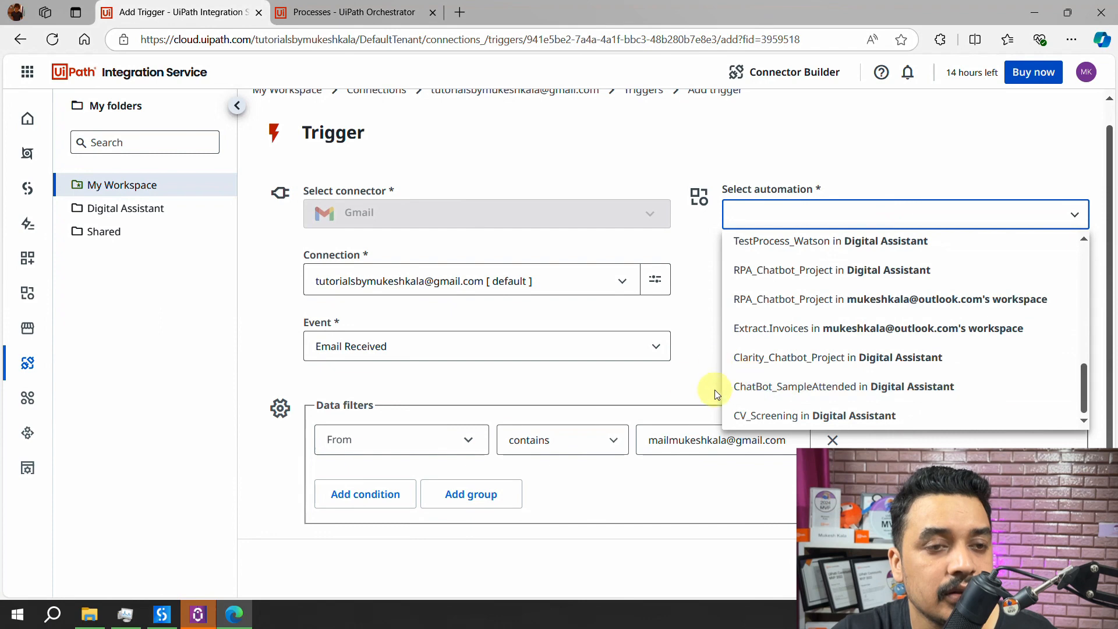
pyautogui.click(676, 378)
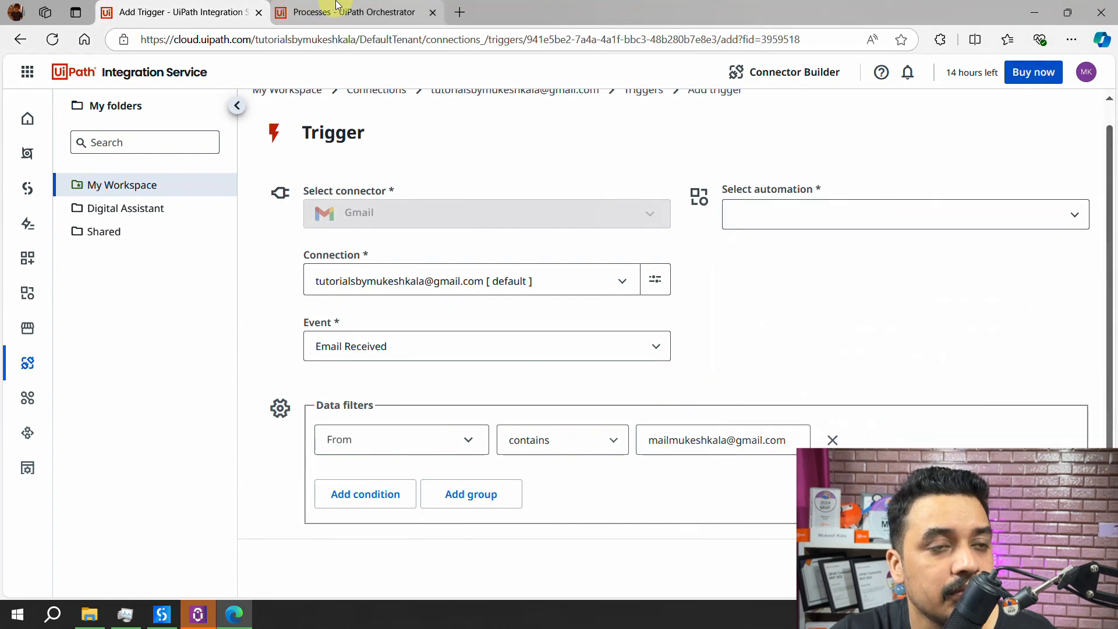
pyautogui.click(337, 9)
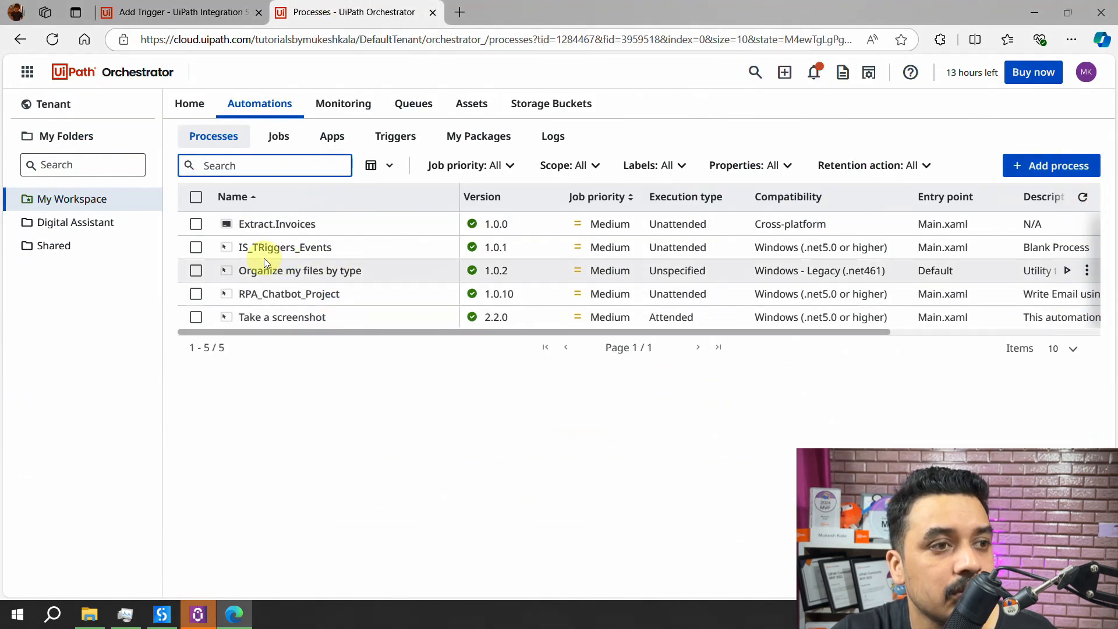
pyautogui.click(174, 12)
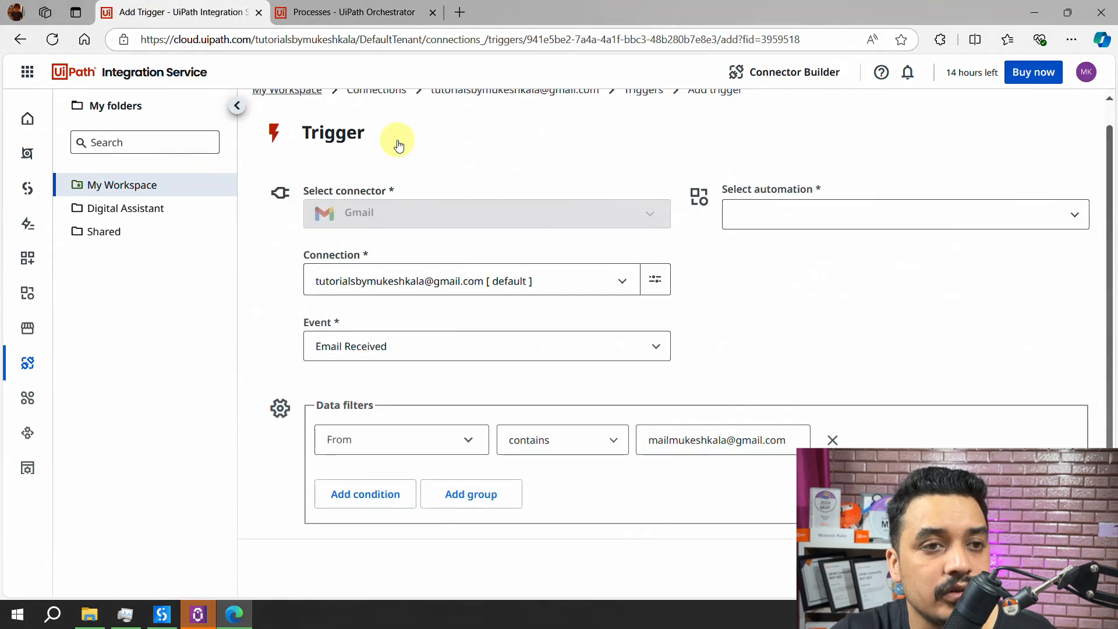
pyautogui.click(819, 215)
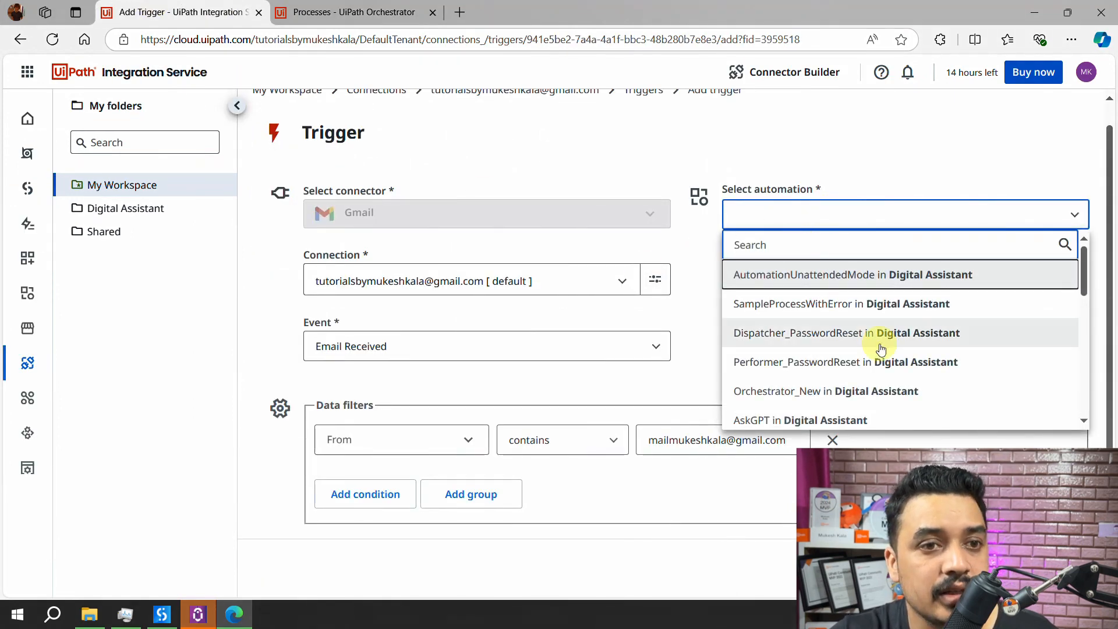
pyautogui.scroll(-3, 944, 309)
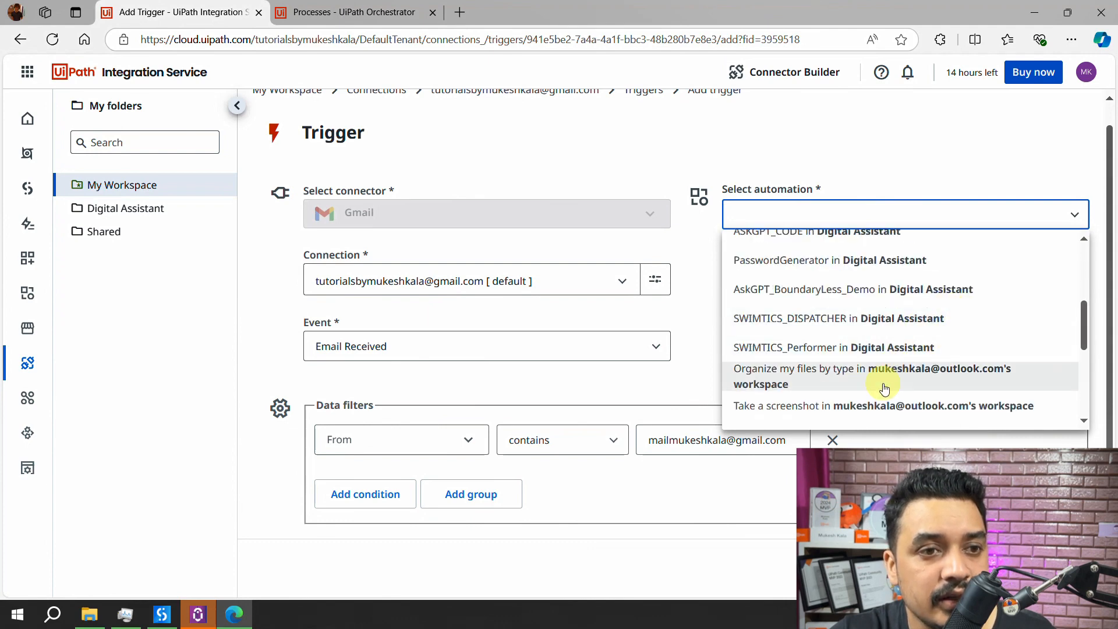
pyautogui.scroll(-5, 885, 381)
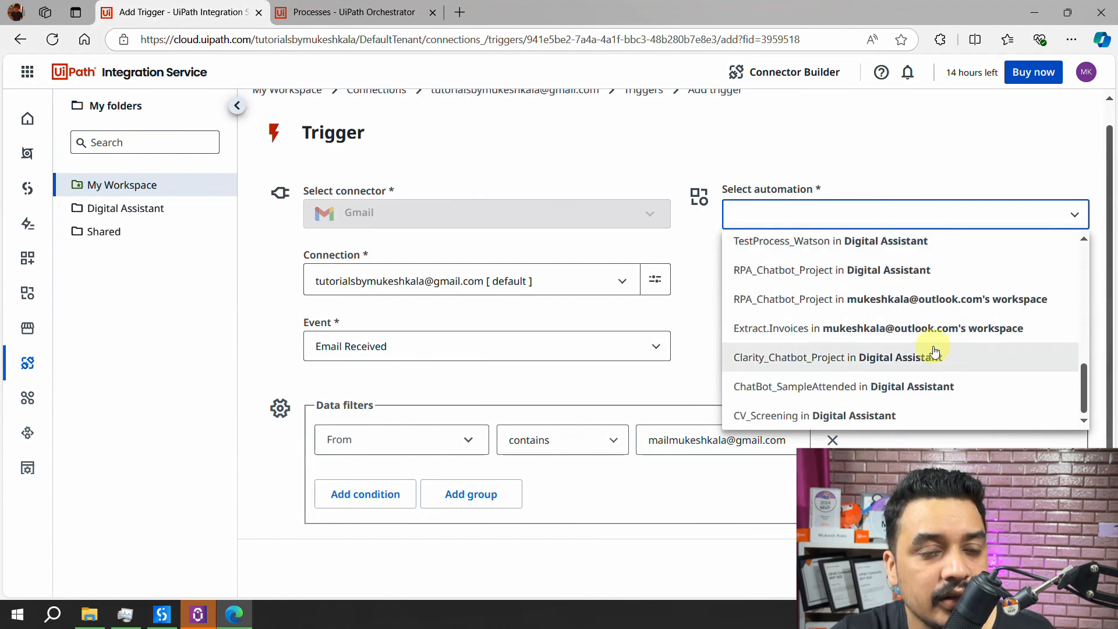
pyautogui.click(814, 222)
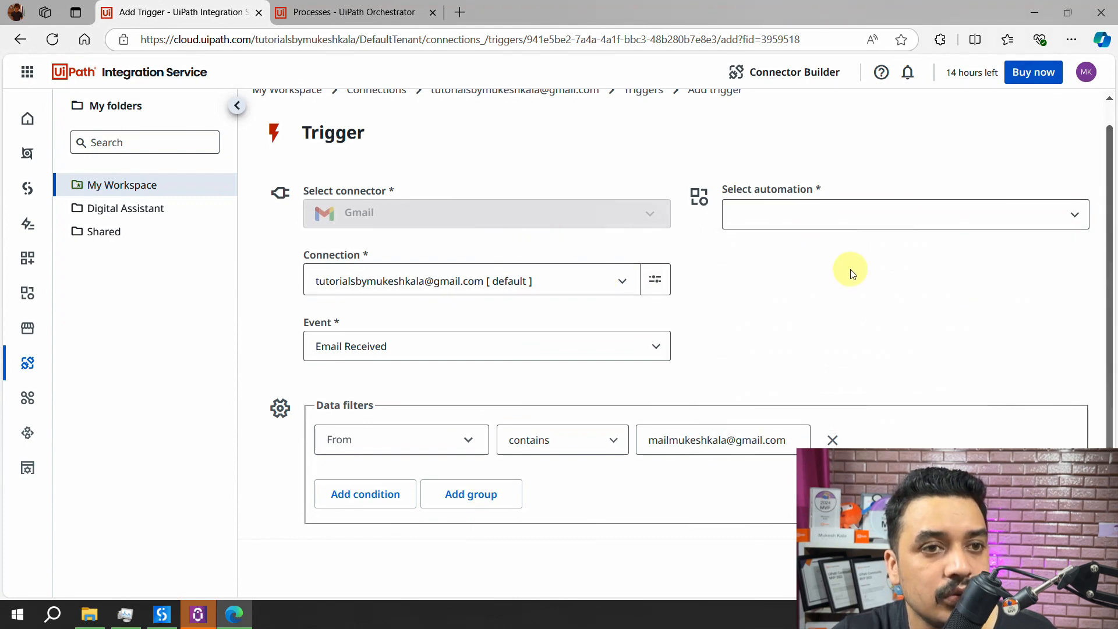
pyautogui.click(843, 222)
pyautogui.scroll(-3, 866, 340)
pyautogui.scroll(-6, 866, 340)
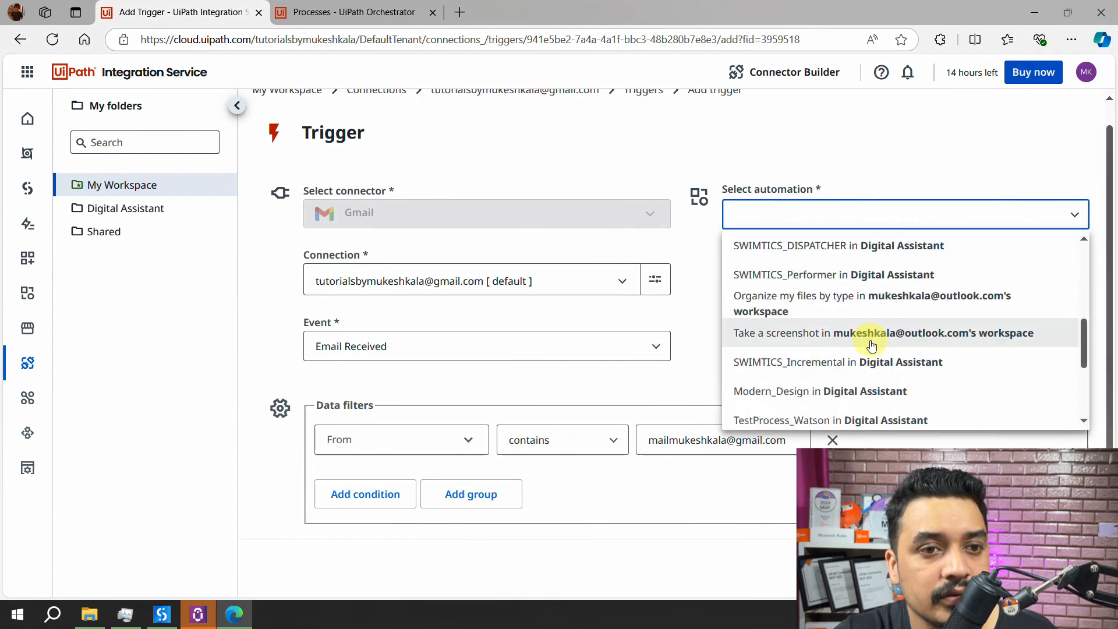
pyautogui.click(780, 222)
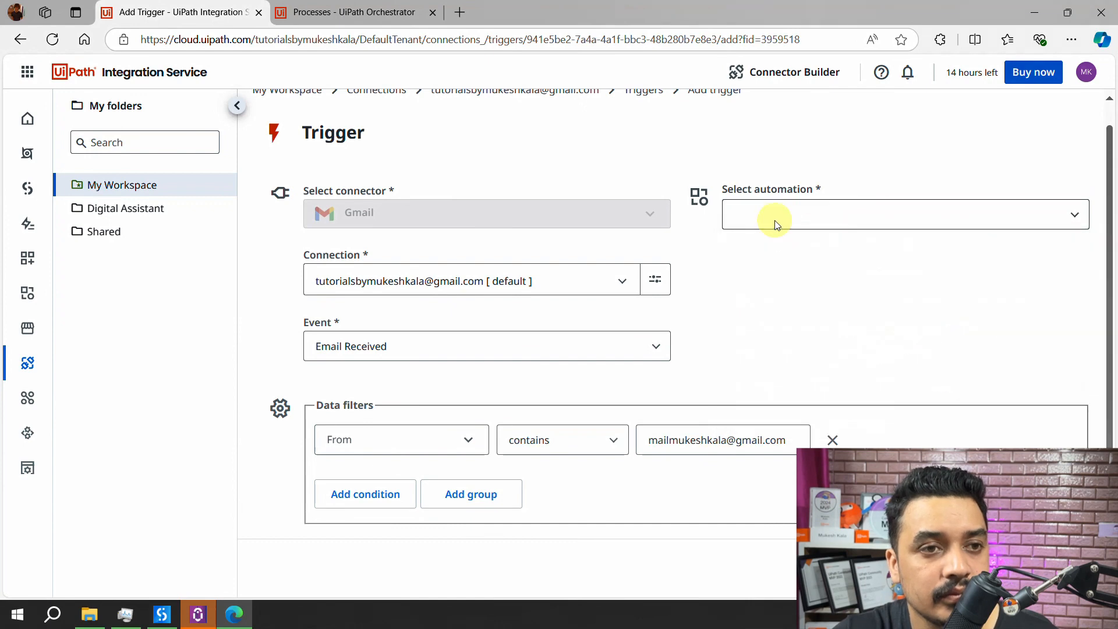
pyautogui.click(776, 224)
pyautogui.write('I')
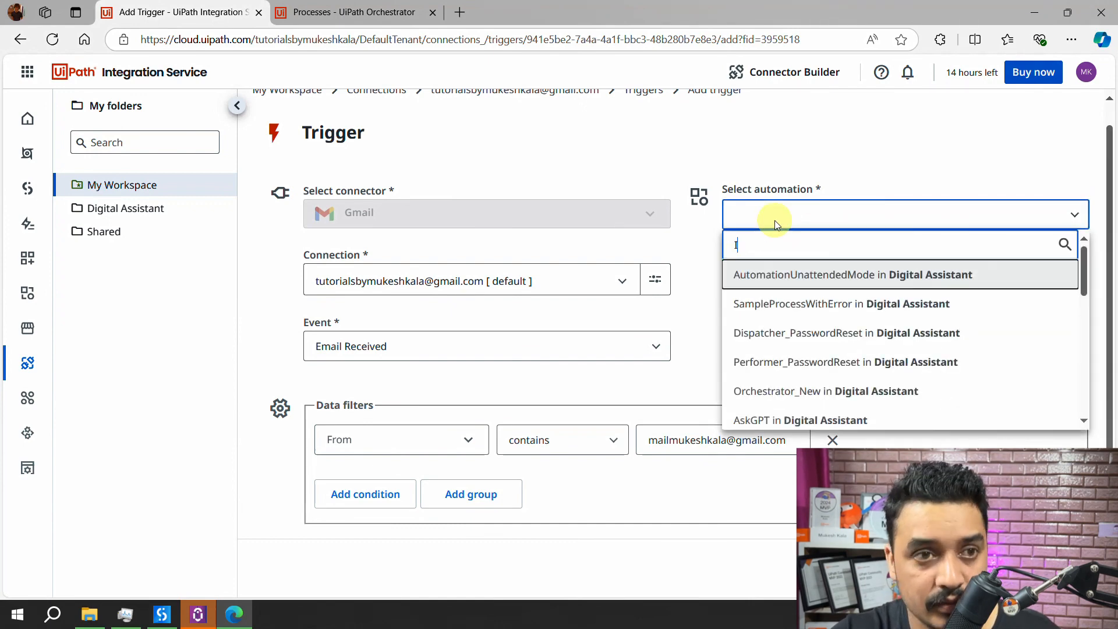
pyautogui.write('S')
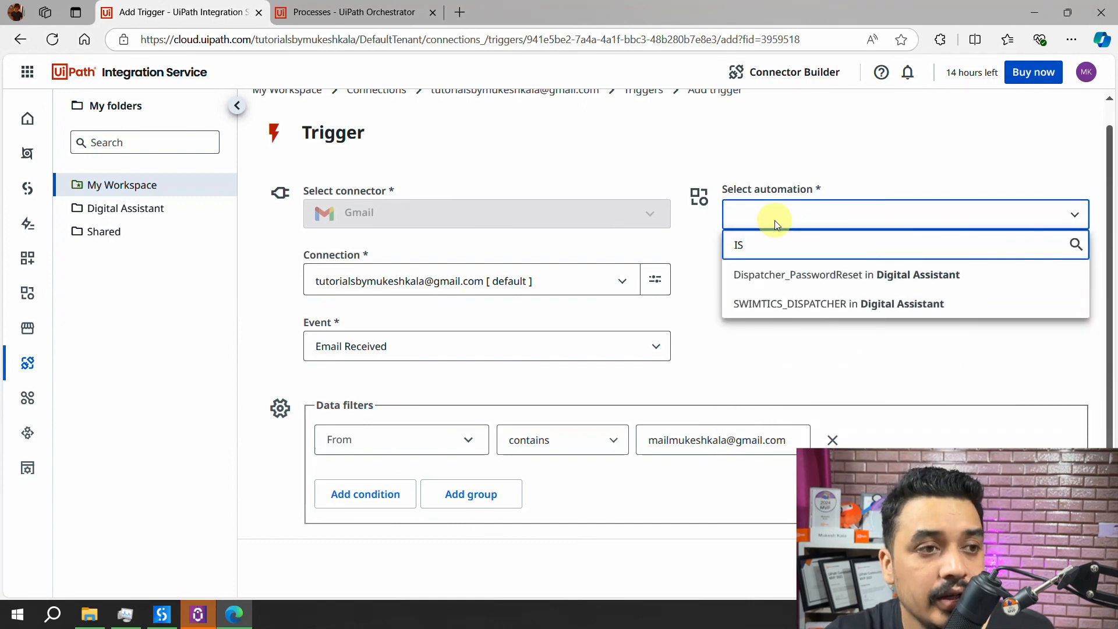
pyautogui.click(766, 352)
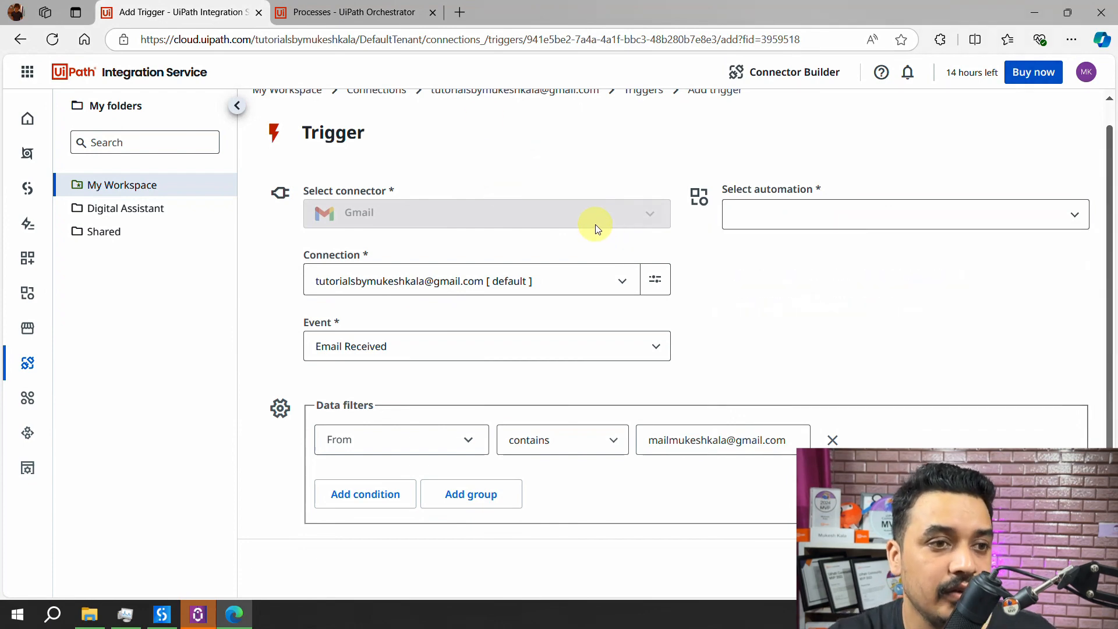
pyautogui.click(713, 439)
pyautogui.hotkey('ctrl', 'a')
pyautogui.hotkey('ctrl', 'c')
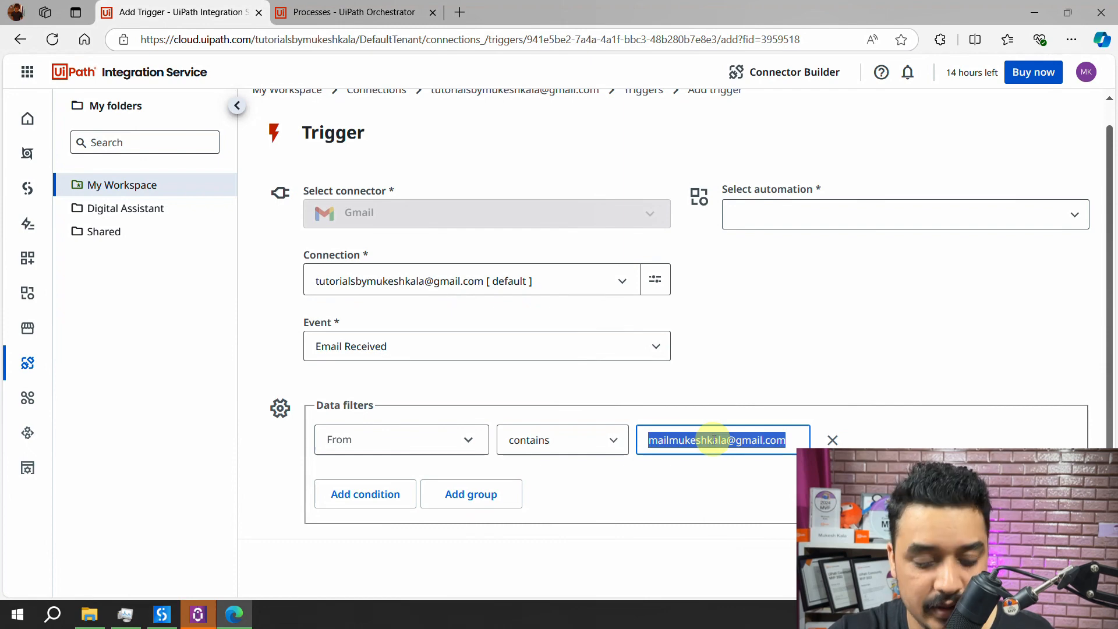
# - Abandon the form and add a new trigger via the Gmail connection's Manage triggers
pyautogui.hotkey('alt', 'Left')
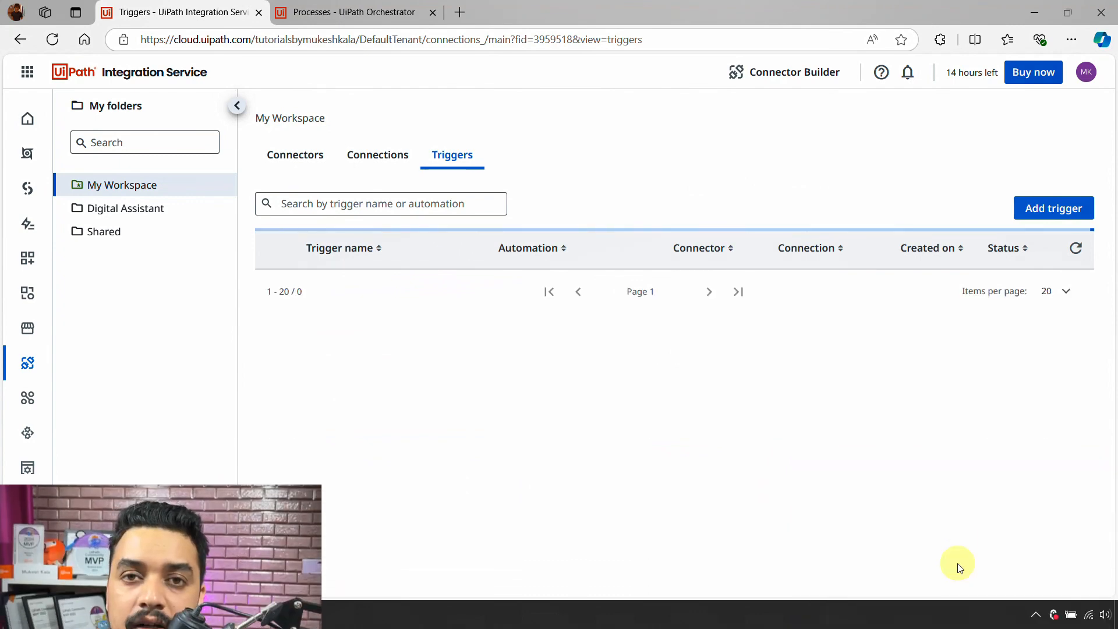
pyautogui.click(389, 161)
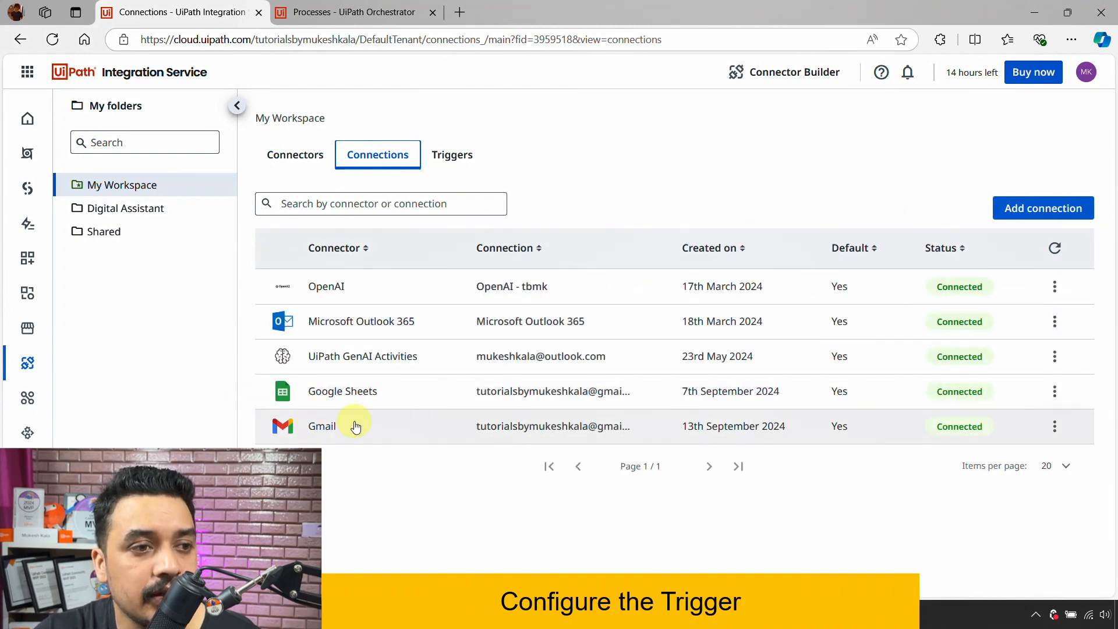
pyautogui.click(1055, 427)
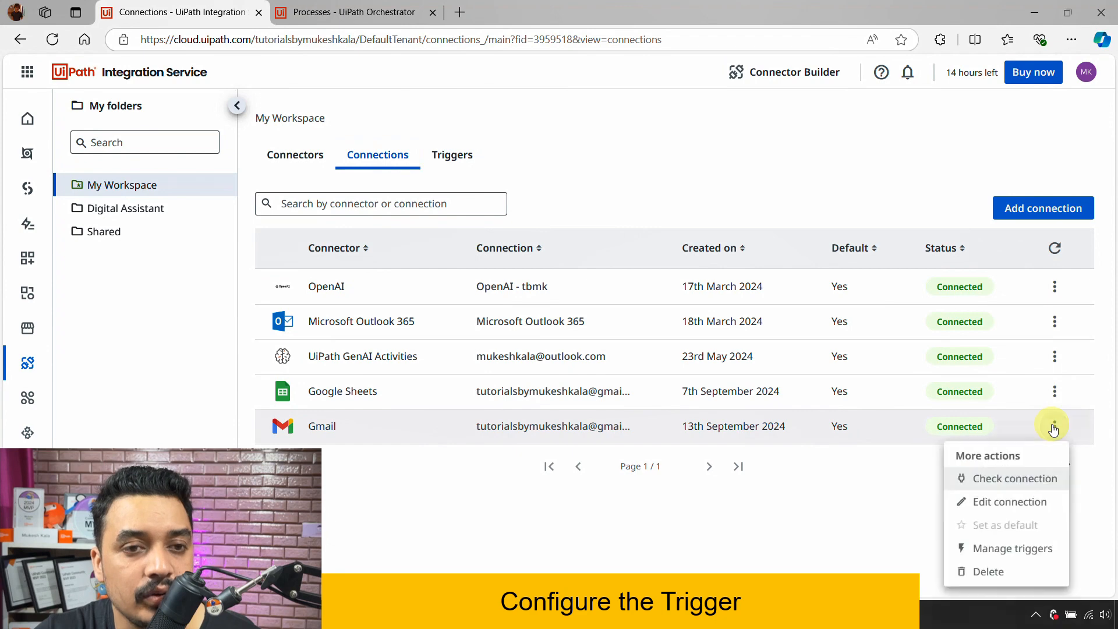
pyautogui.click(1005, 551)
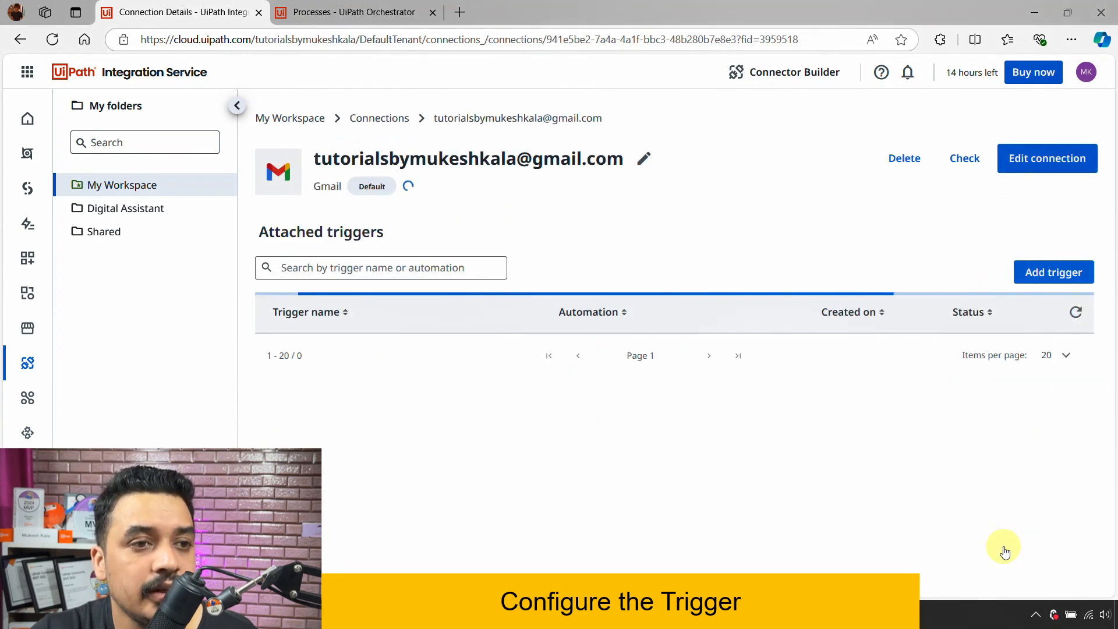
pyautogui.click(680, 423)
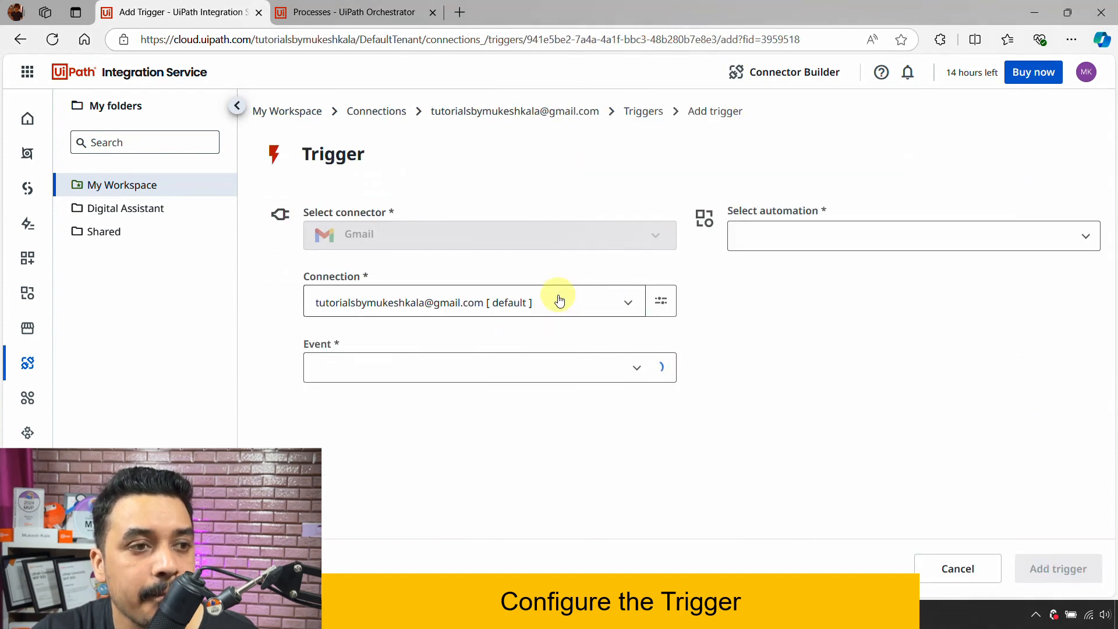
# - Set the event to Email Received with a filter on From containing the pasted sender address
pyautogui.click(634, 369)
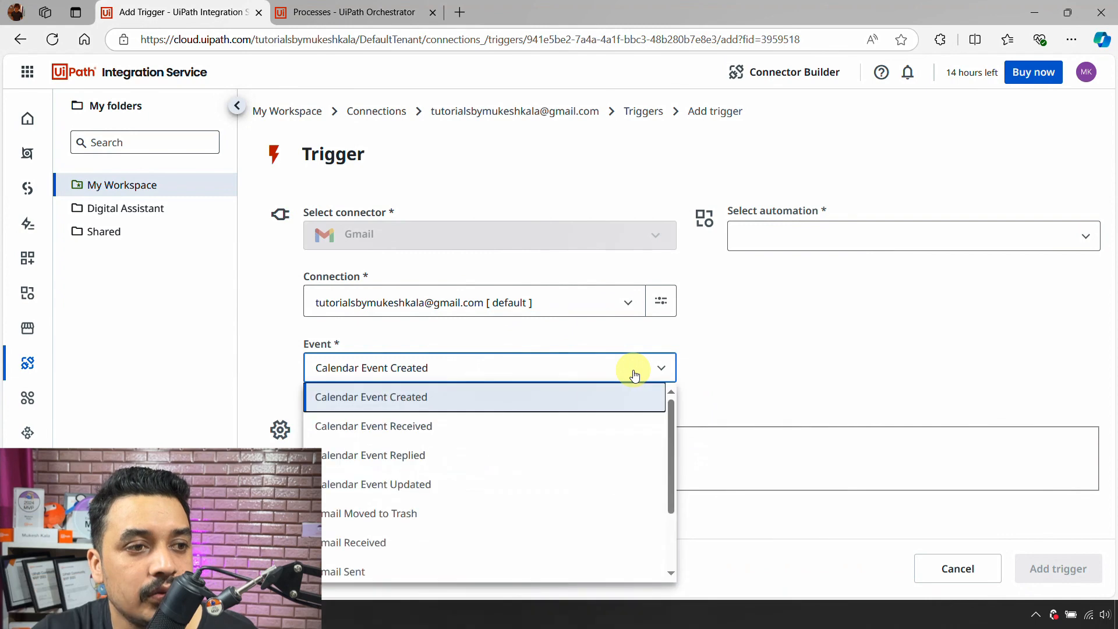
pyautogui.click(410, 551)
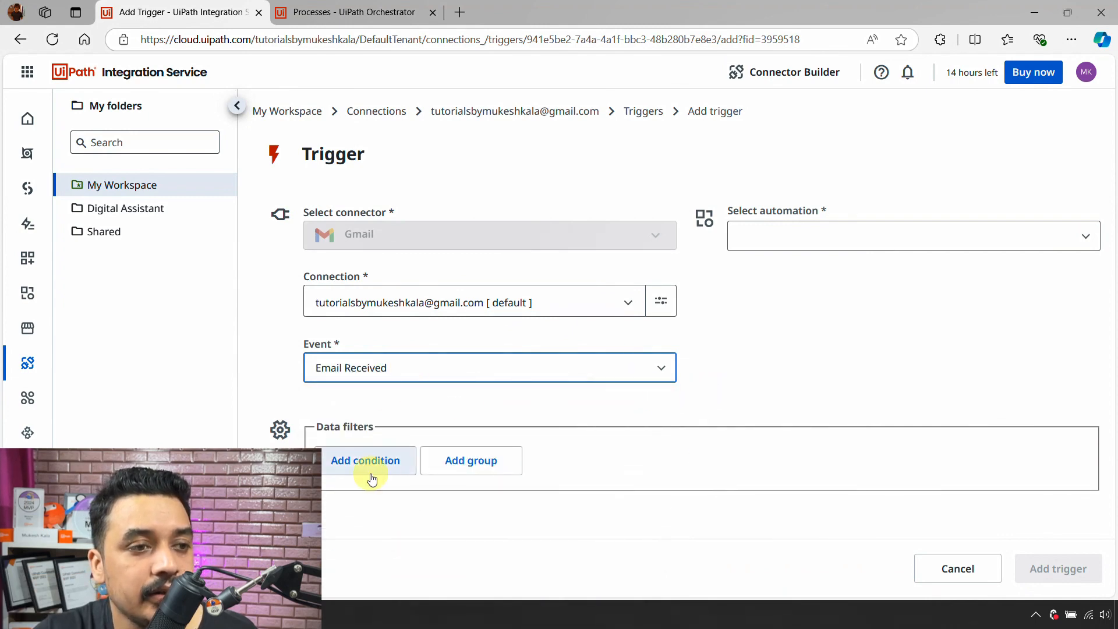
pyautogui.click(371, 479)
pyautogui.click(452, 440)
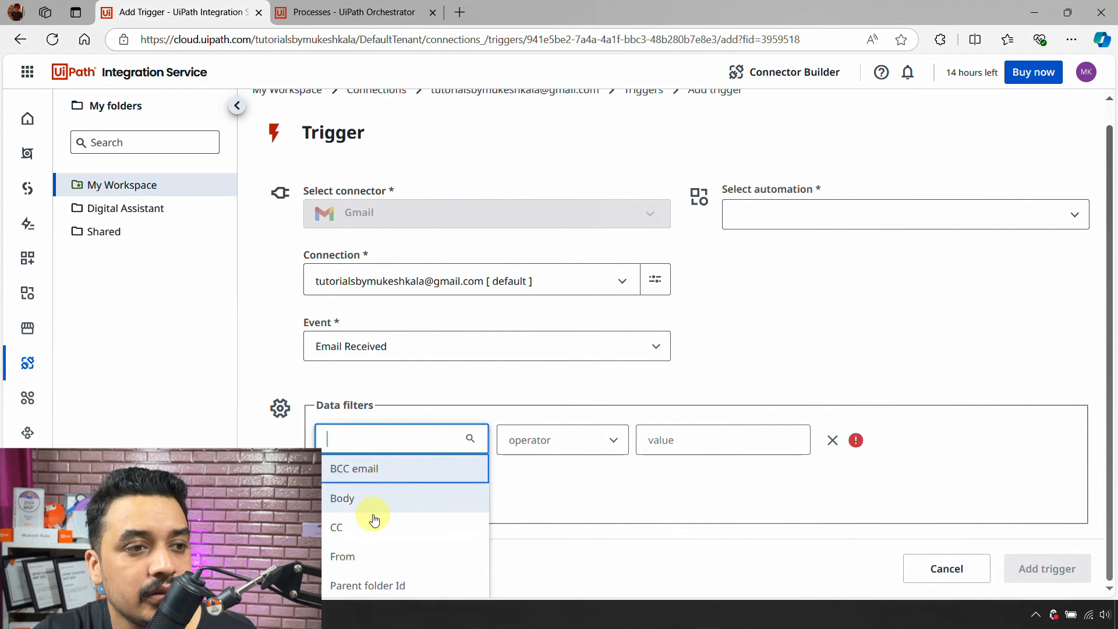
pyautogui.click(361, 555)
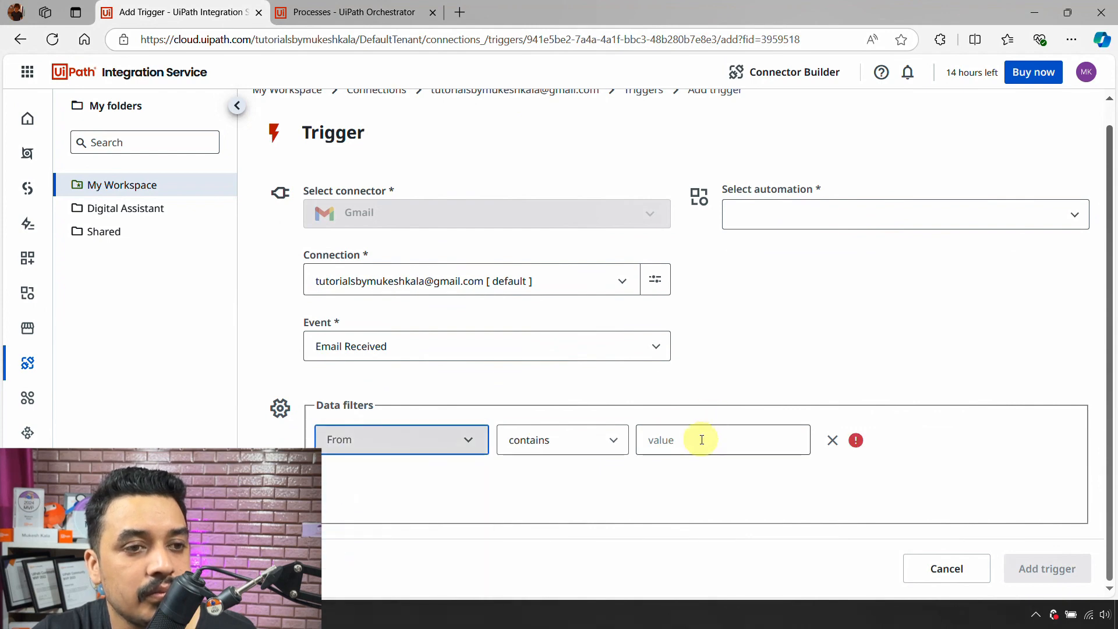
pyautogui.click(702, 439)
pyautogui.hotkey('ctrl', 'v')
pyautogui.click(830, 302)
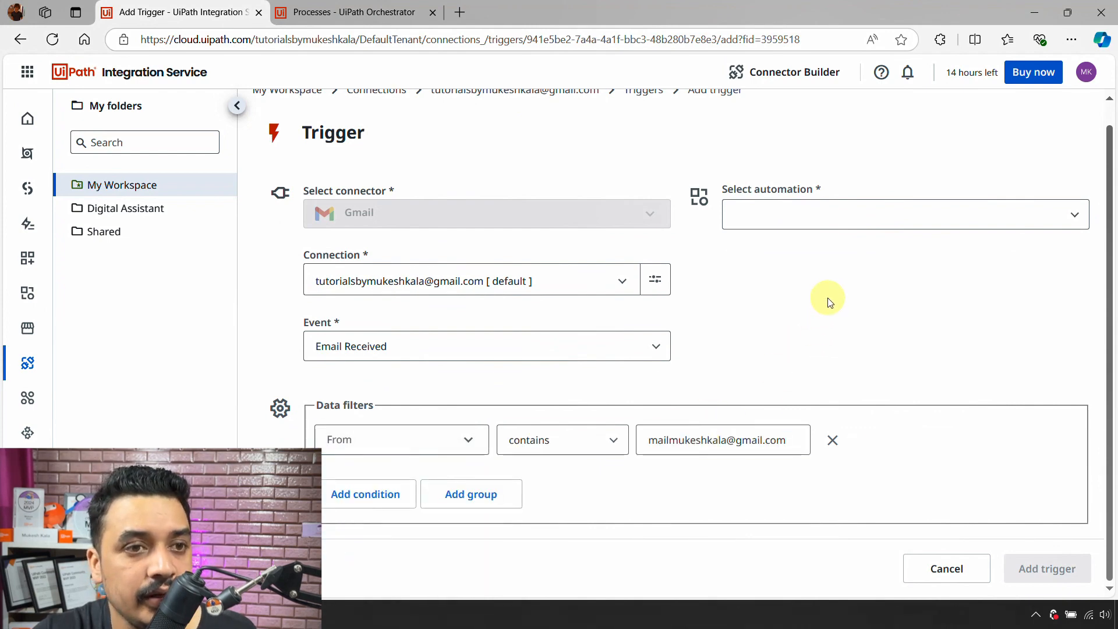
pyautogui.click(837, 210)
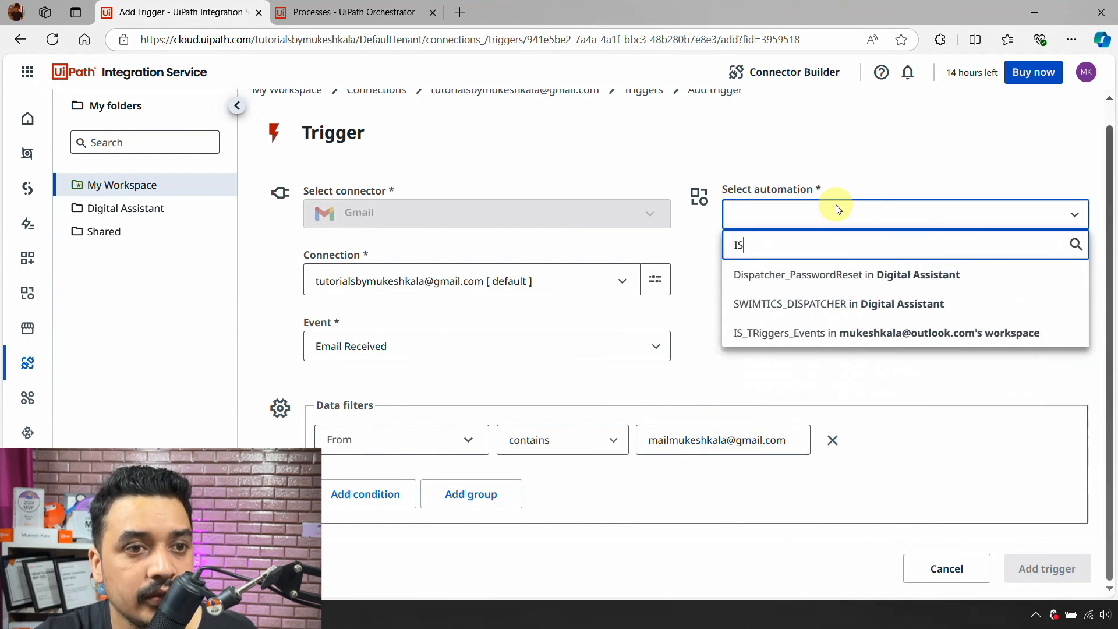
# - Select IS_TRiggers_Events as the automation and Development as the runtime license
pyautogui.click(795, 333)
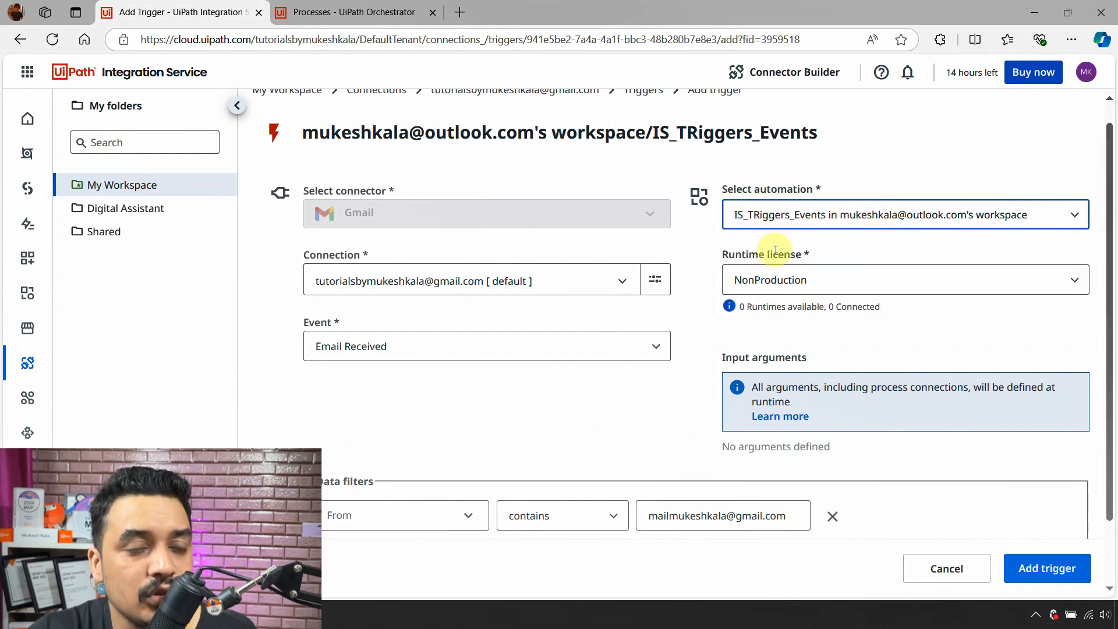
pyautogui.click(822, 280)
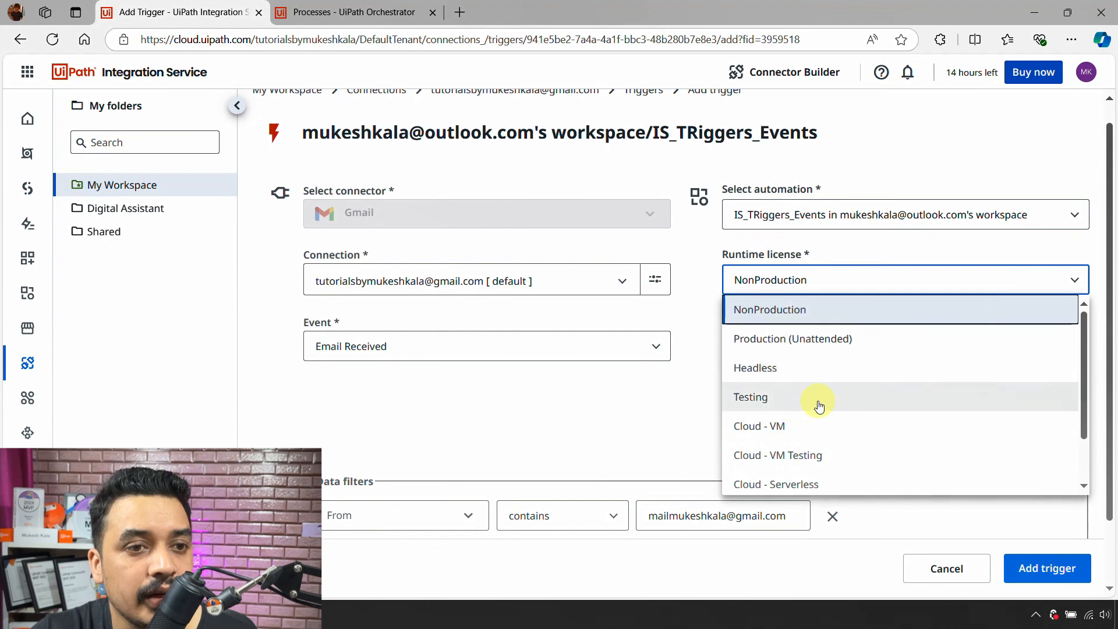
pyautogui.scroll(-2, 816, 400)
pyautogui.click(780, 480)
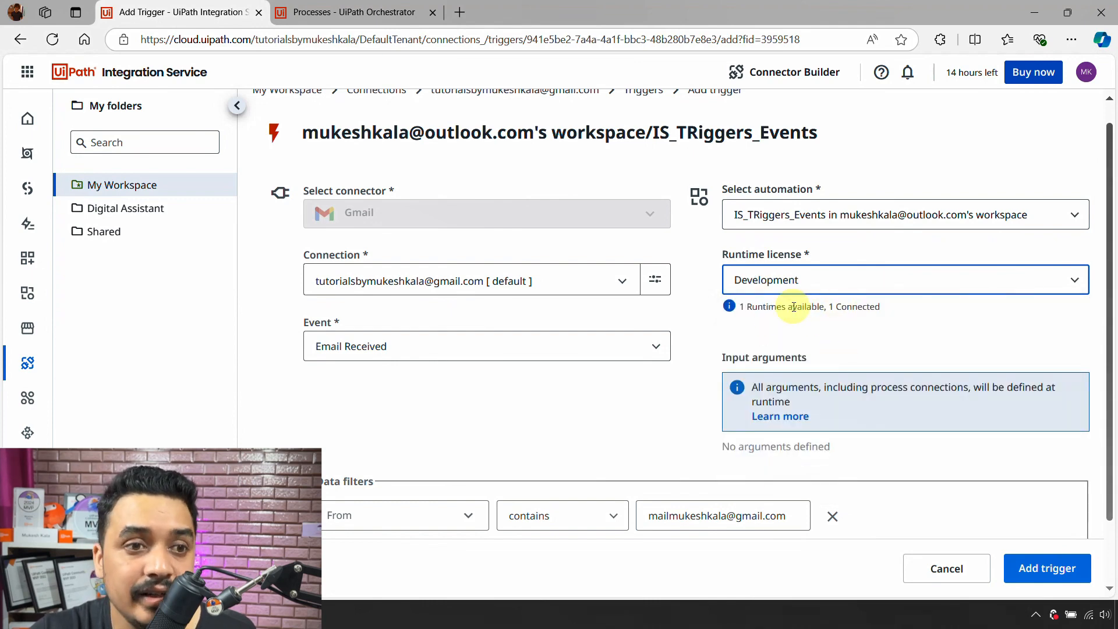
pyautogui.scroll(-1, 813, 314)
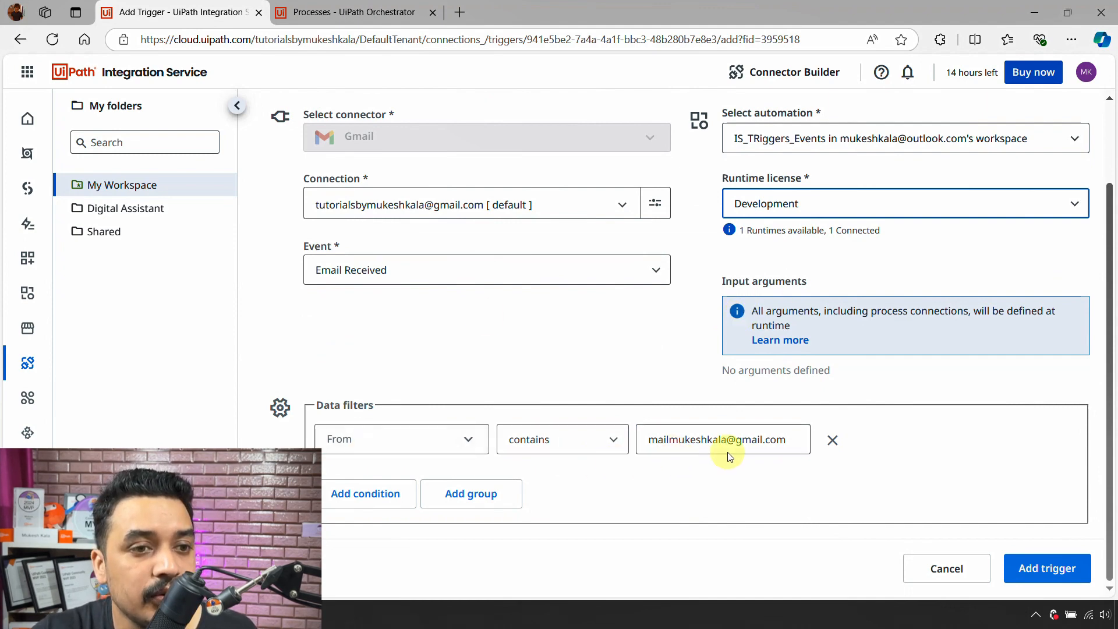
pyautogui.scroll(3, 879, 367)
pyautogui.scroll(-2, 583, 391)
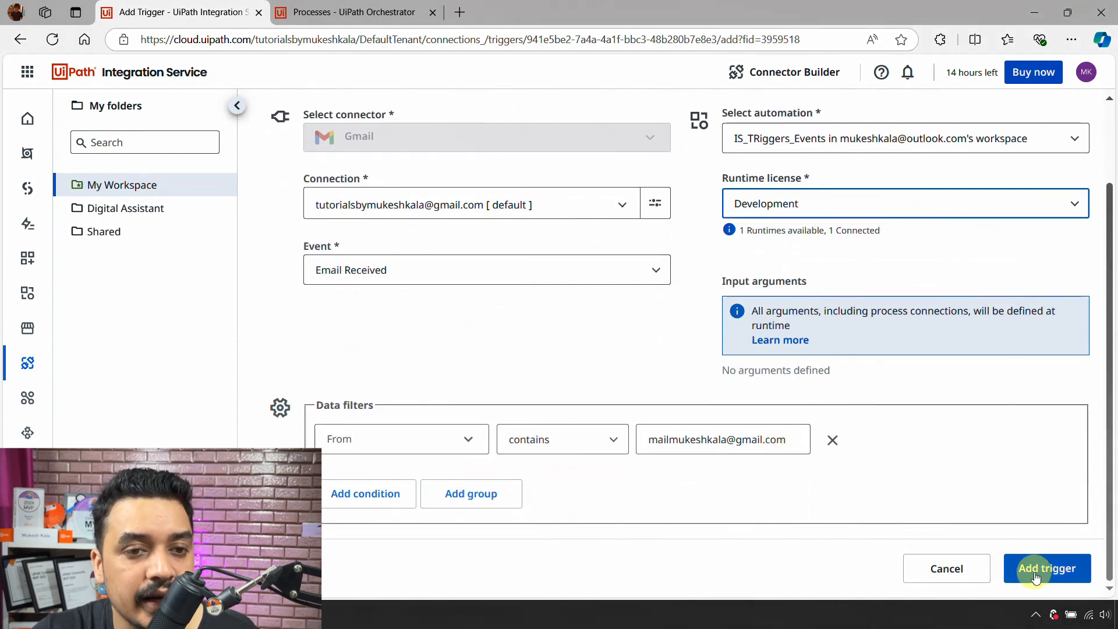
# - Create the Gmail trigger so its details page shows it Active
pyautogui.click(1036, 576)
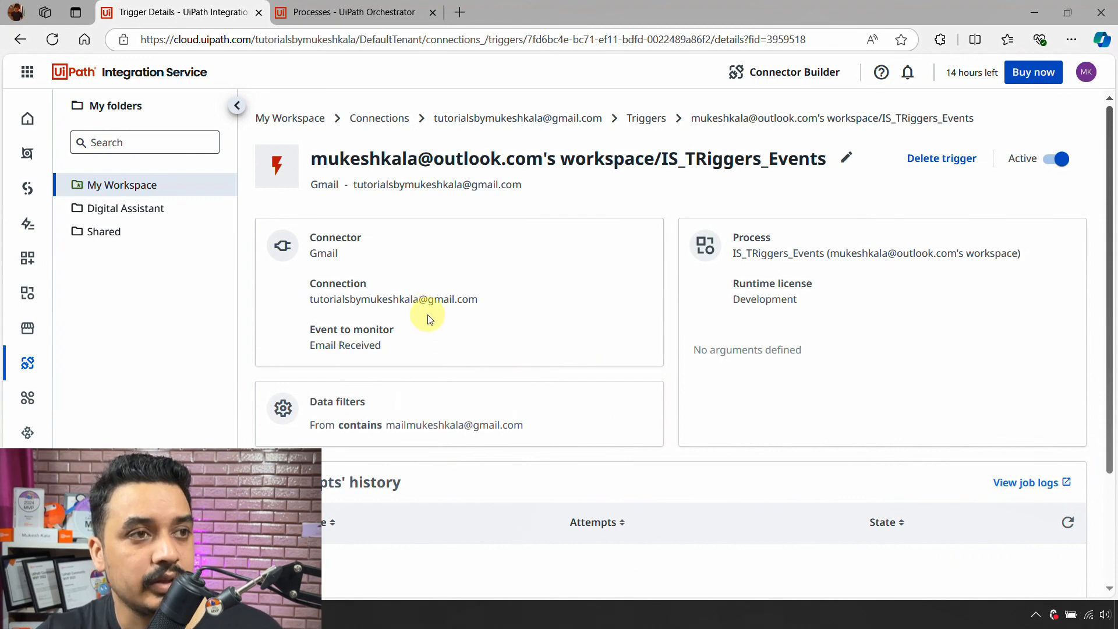
pyautogui.click(458, 13)
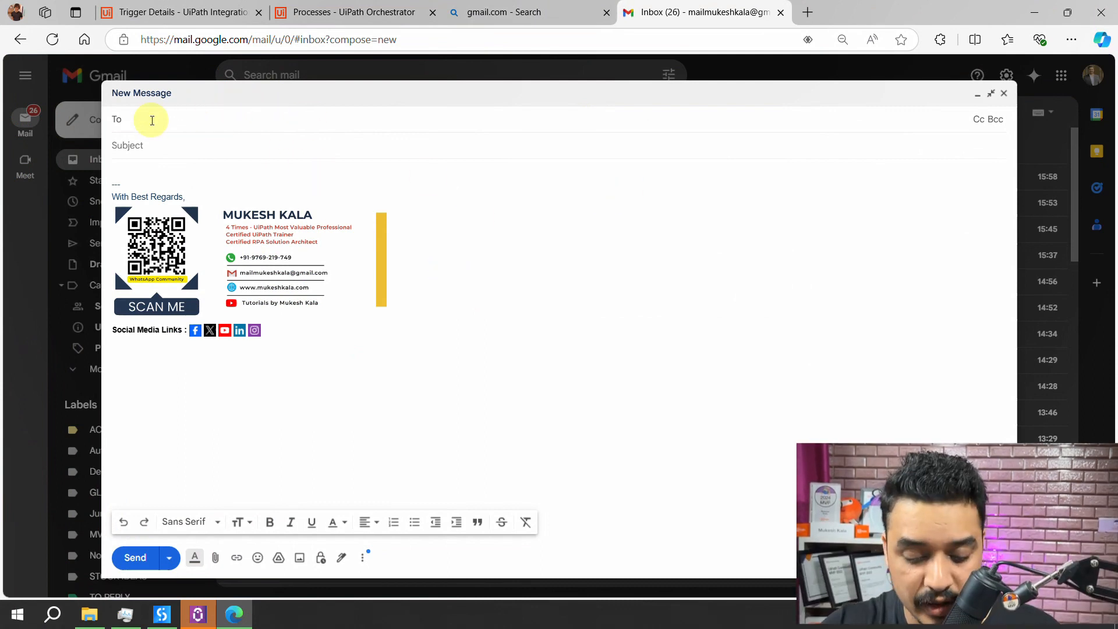
# - Address and send a test email to the connected Gmail account
pyautogui.write('tutorial')
pyautogui.press('Return')
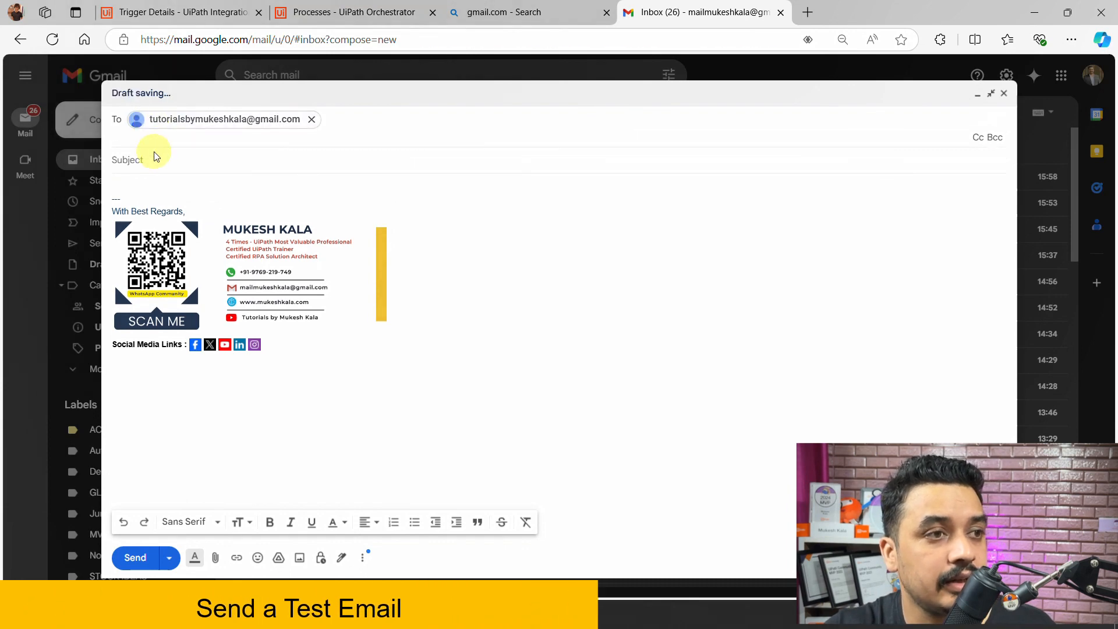
pyautogui.click(155, 158)
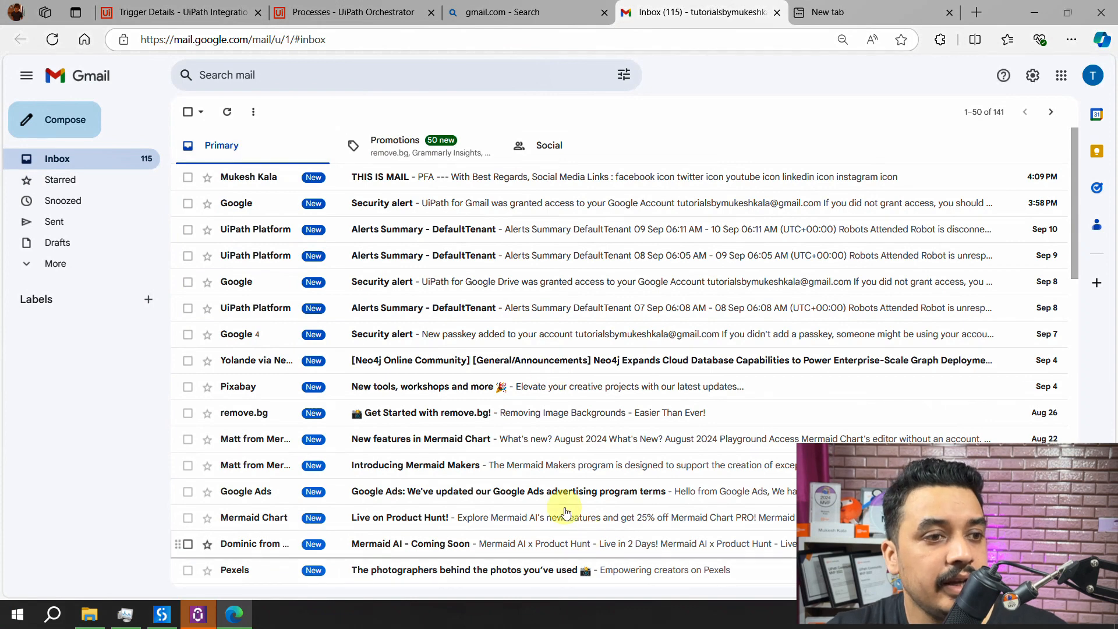
# - Open the received THIS IS MAIL message and confirm its sender details
pyautogui.click(255, 179)
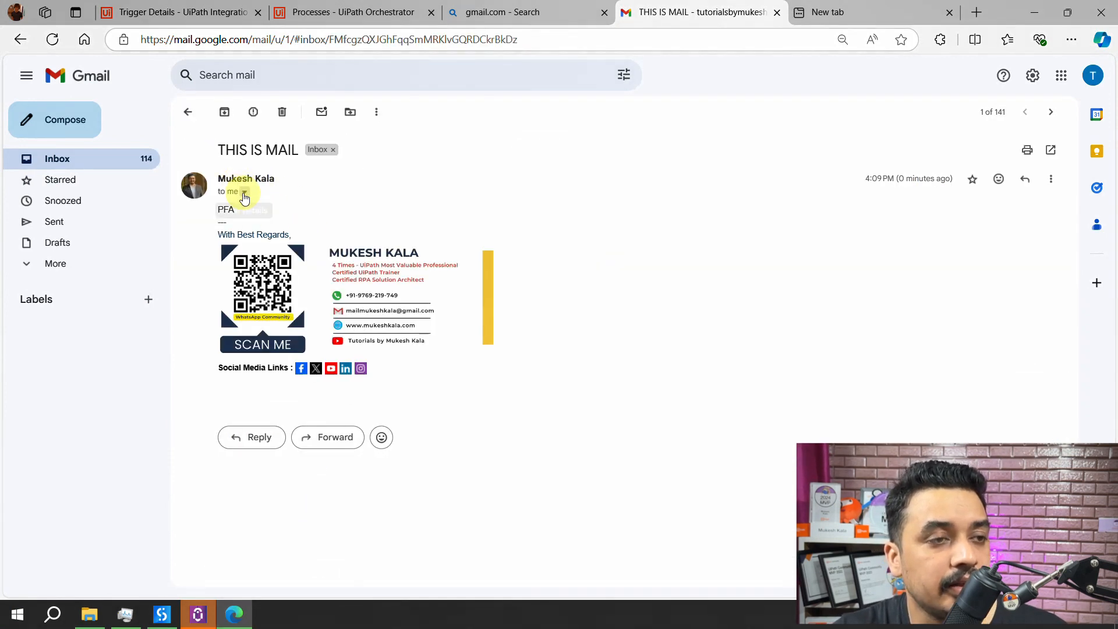
pyautogui.click(244, 192)
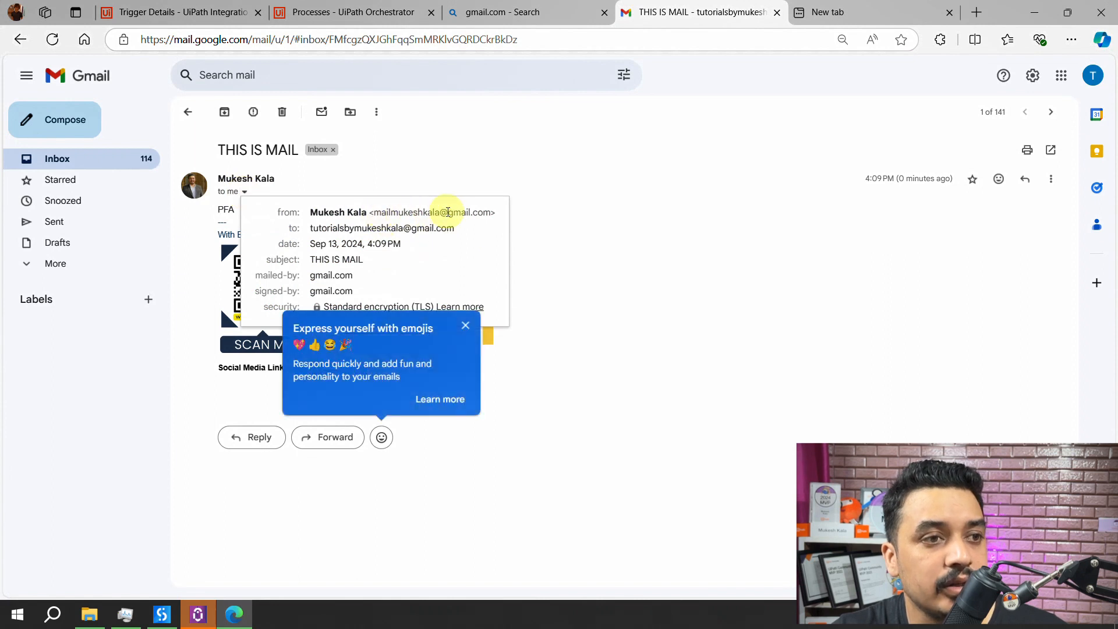
pyautogui.click(466, 325)
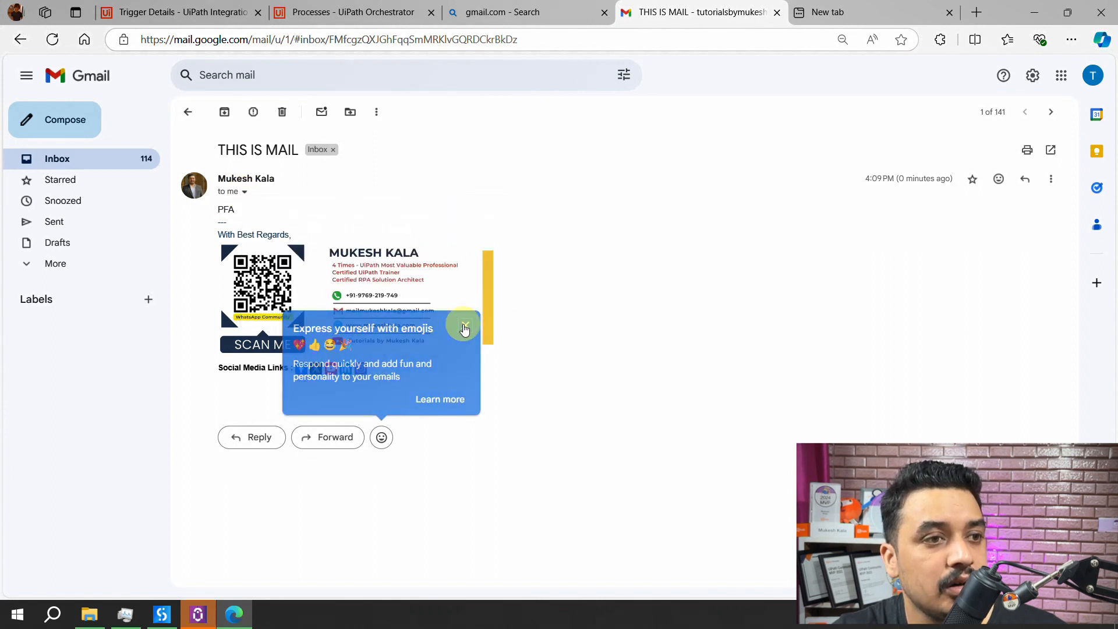
pyautogui.click(246, 194)
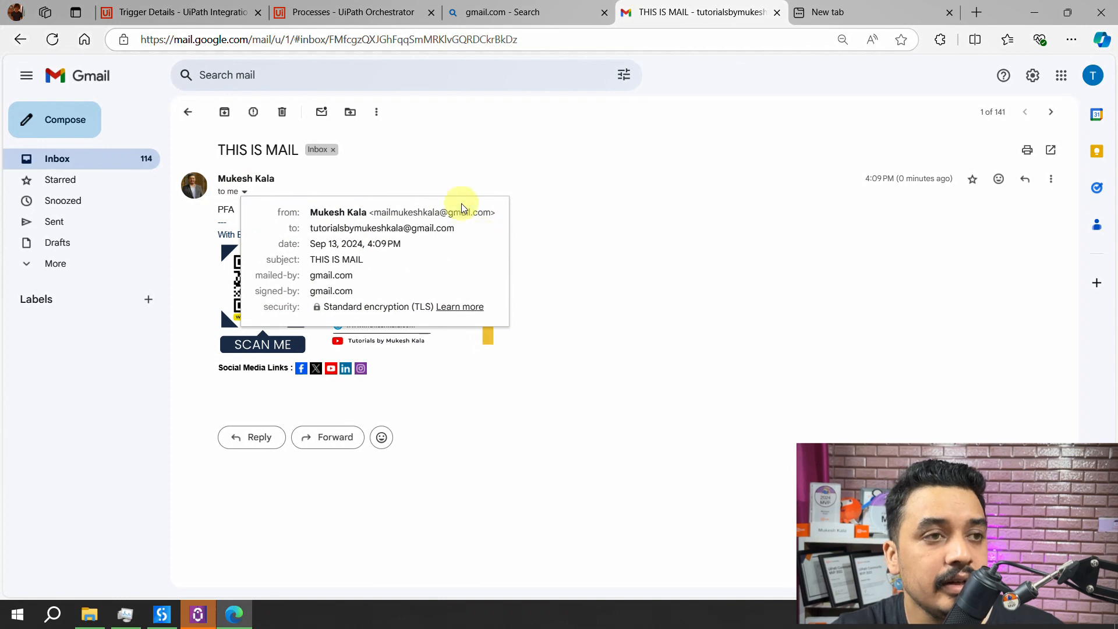
pyautogui.click(605, 11)
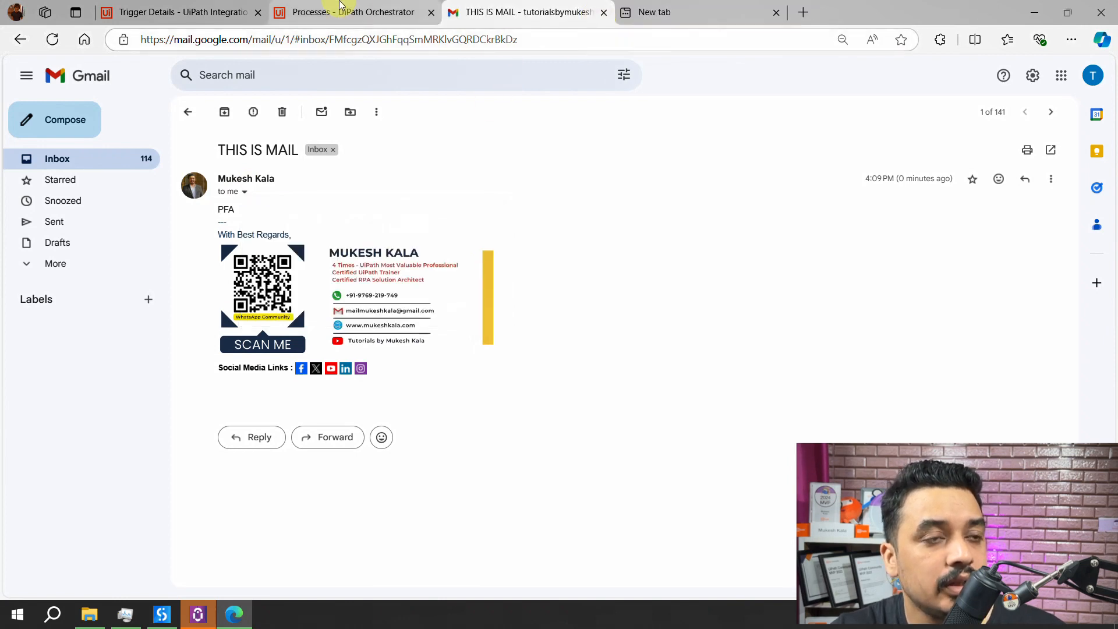
pyautogui.click(367, 12)
# - Reopen IS_TRiggers_Events via the connection's trigger list and scroll to its empty Attempts' history
pyautogui.click(176, 10)
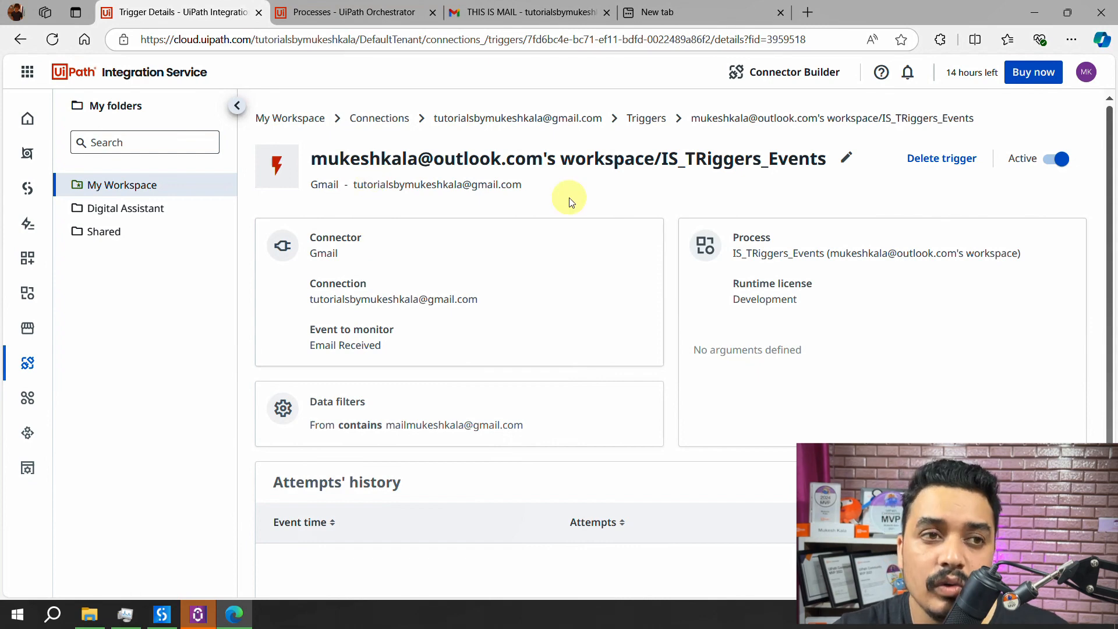
pyautogui.click(659, 126)
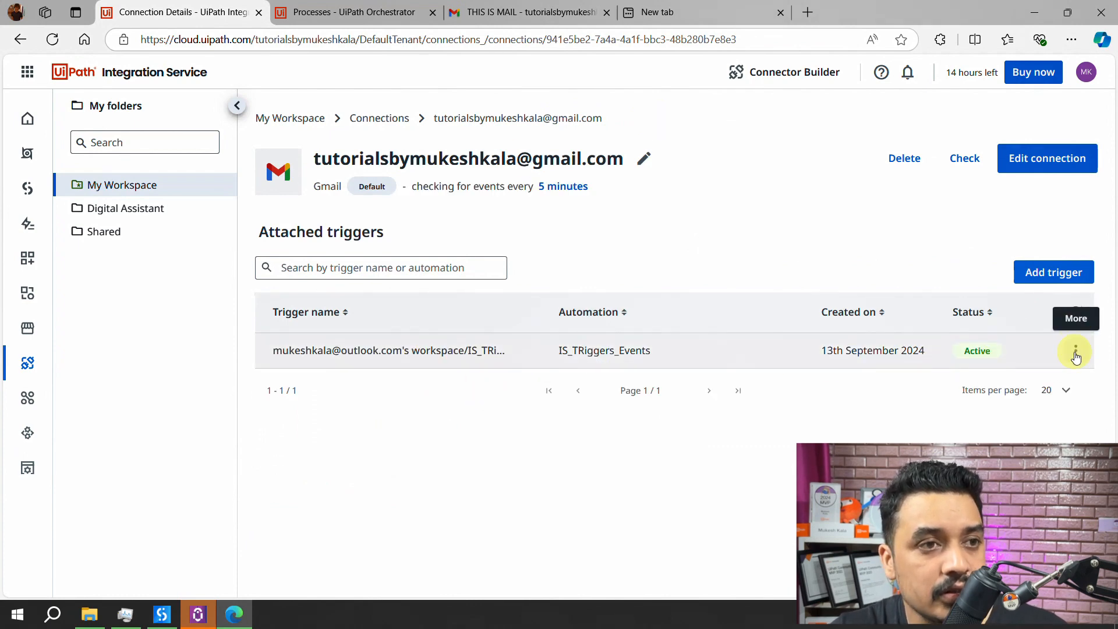
pyautogui.click(1076, 355)
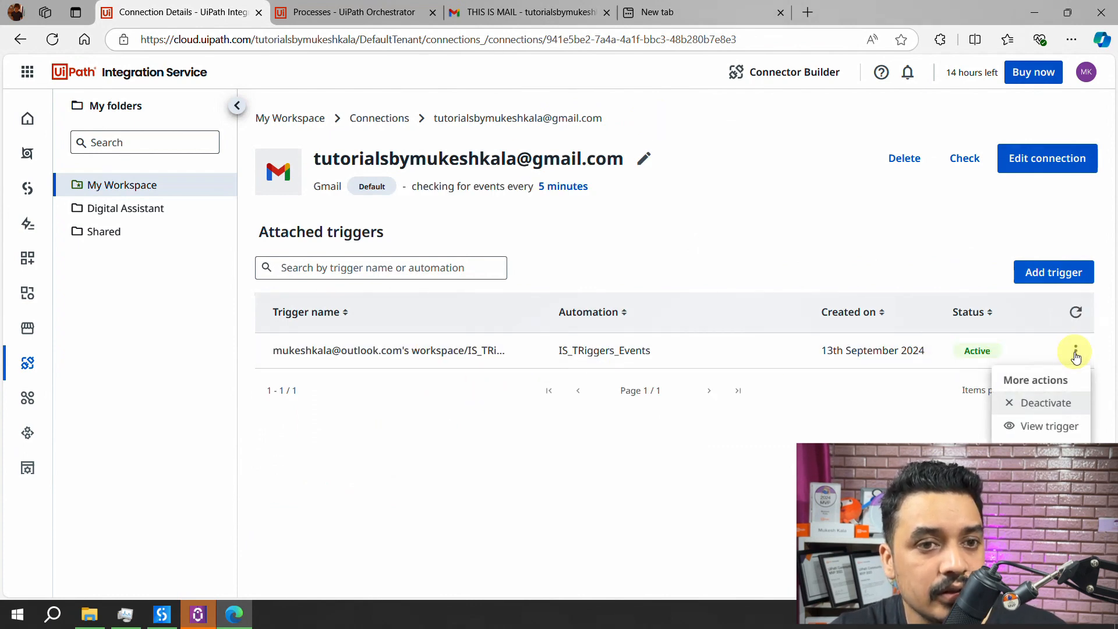
pyautogui.click(1054, 431)
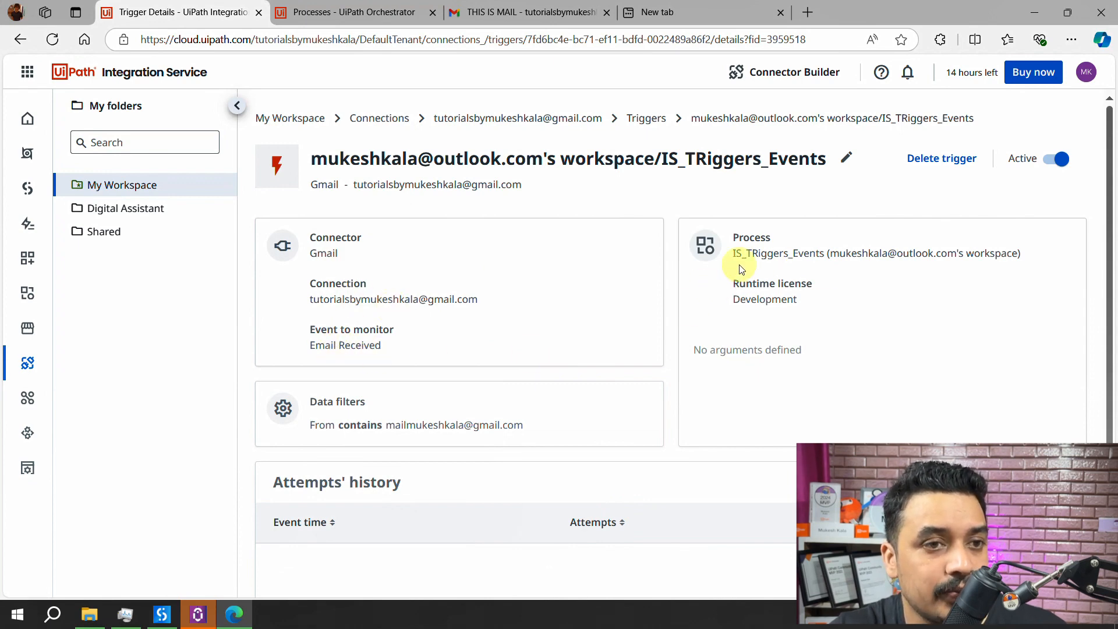
pyautogui.scroll(-2, 754, 332)
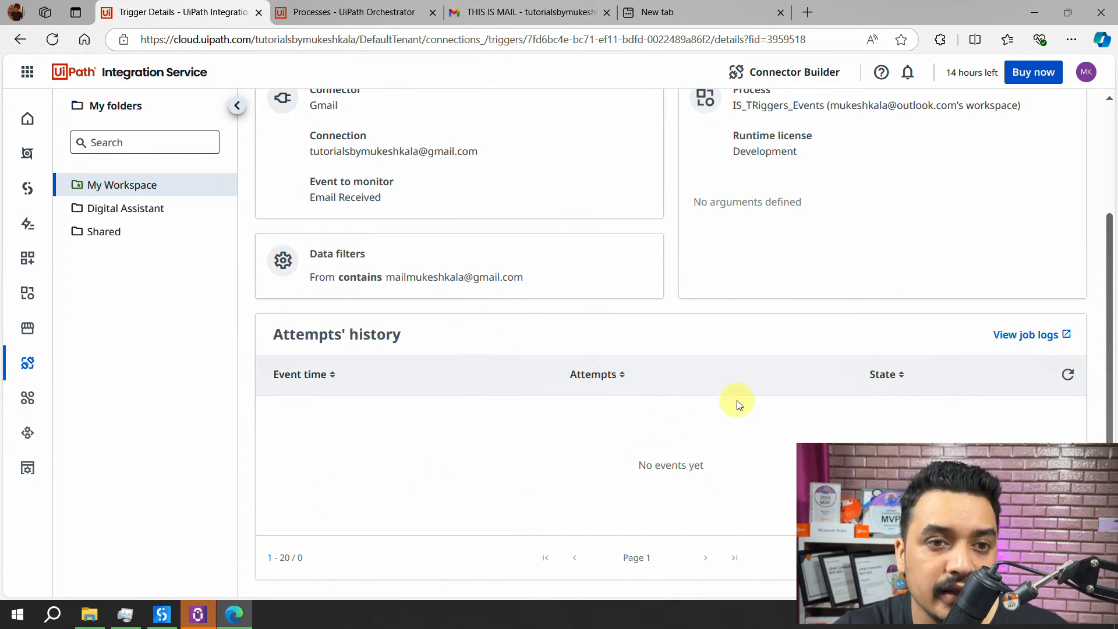
# - Refresh the attempts' history, then scroll through the 'Creating a trigger' documentation page
pyautogui.click(1066, 379)
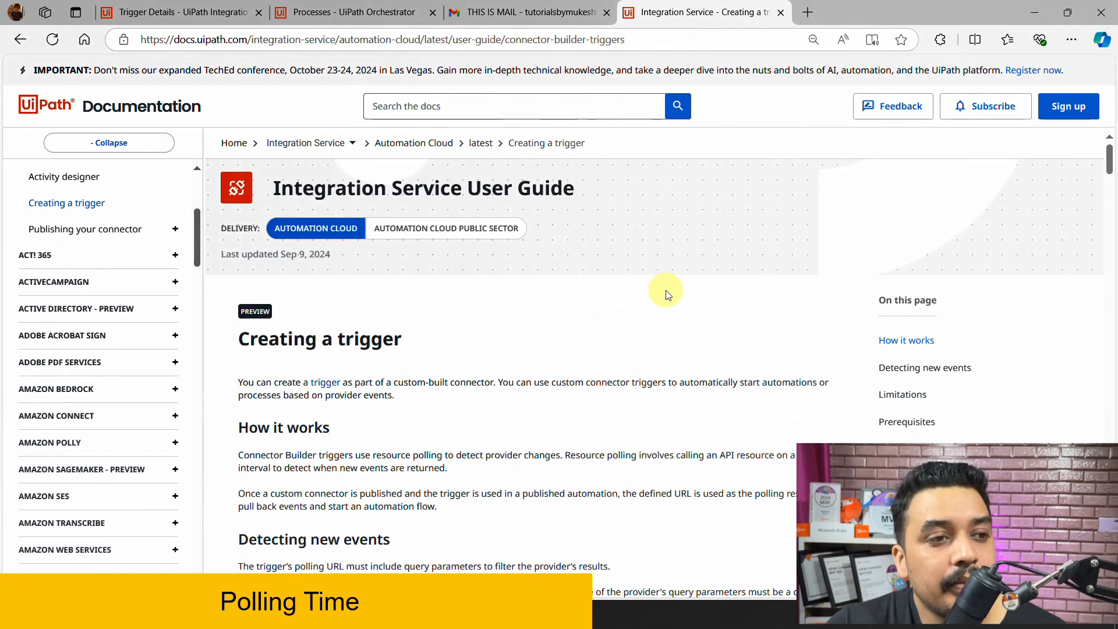
pyautogui.scroll(-2, 580, 307)
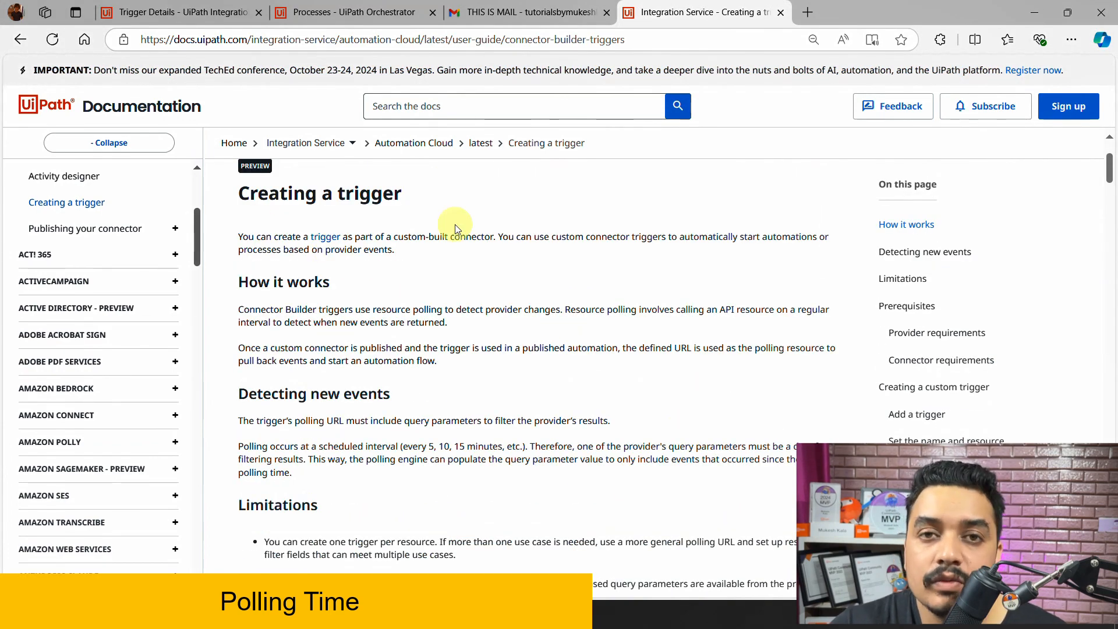
pyautogui.scroll(-7, 459, 230)
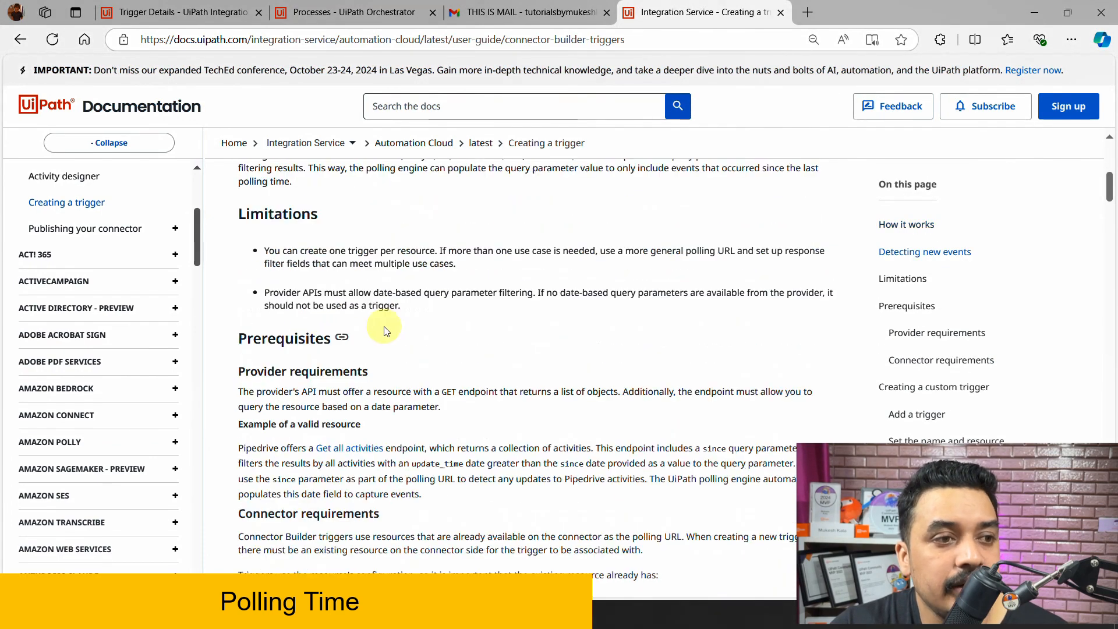
pyautogui.scroll(-11, 387, 318)
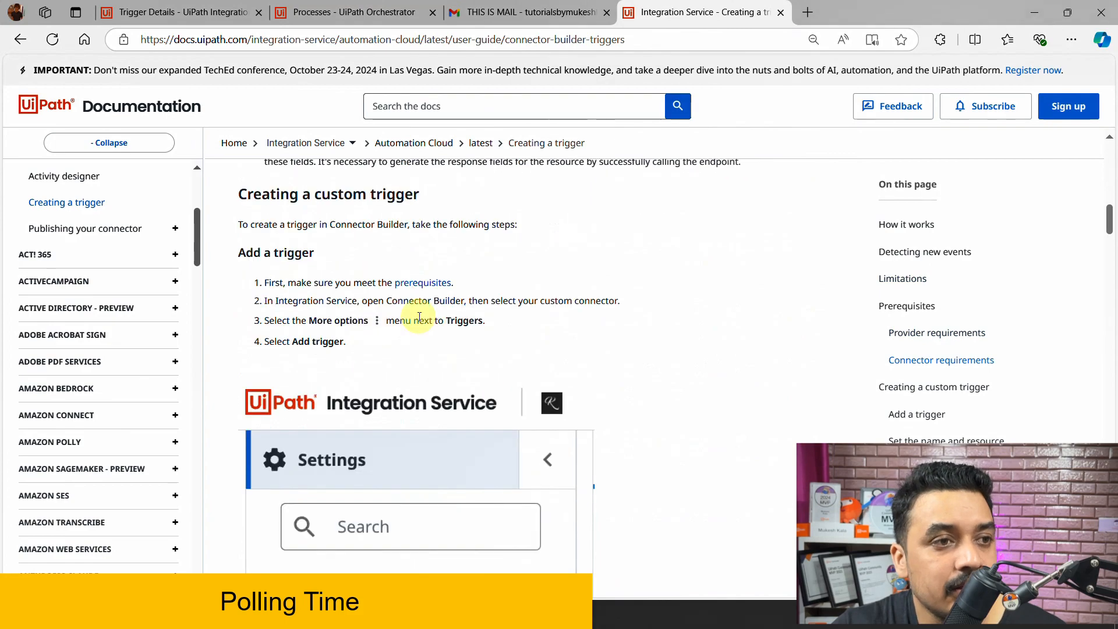
pyautogui.scroll(-18, 441, 311)
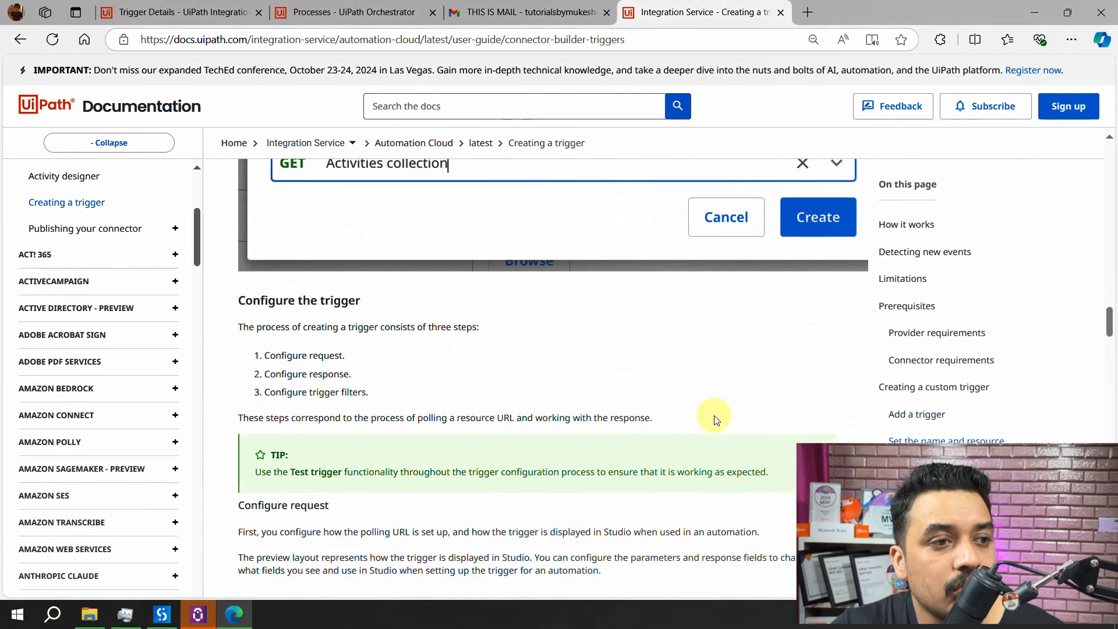
pyautogui.scroll(-20, 726, 418)
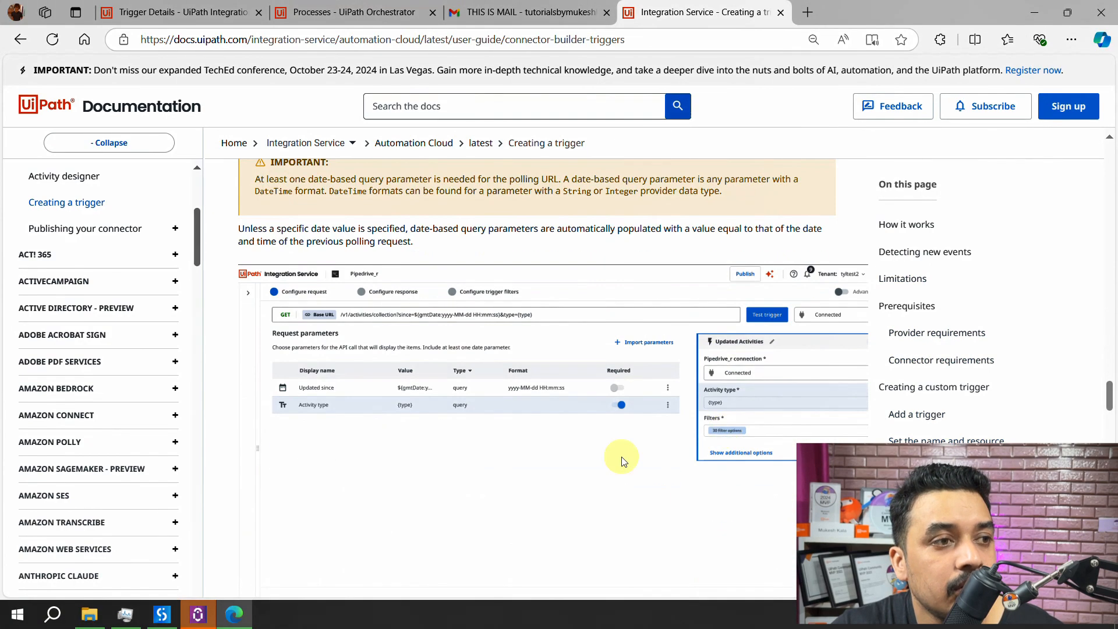
# - Highlight the docs' polling interval and date-based query parameter text, then return to trigger details
pyautogui.scroll(7, 640, 420)
pyautogui.scroll(20, 639, 417)
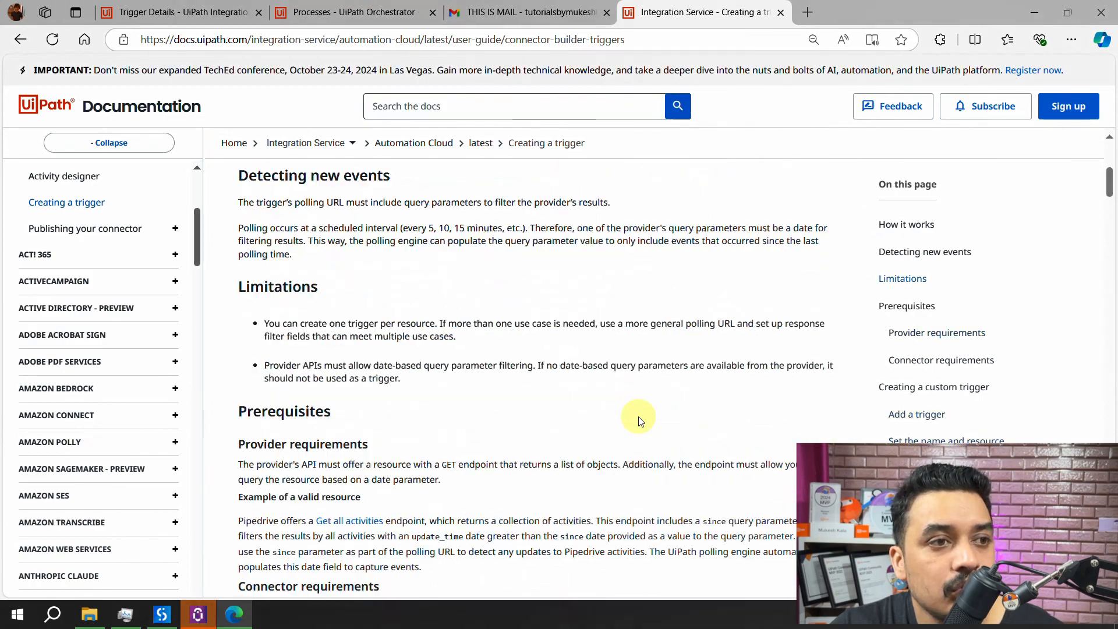
pyautogui.scroll(-5, 624, 428)
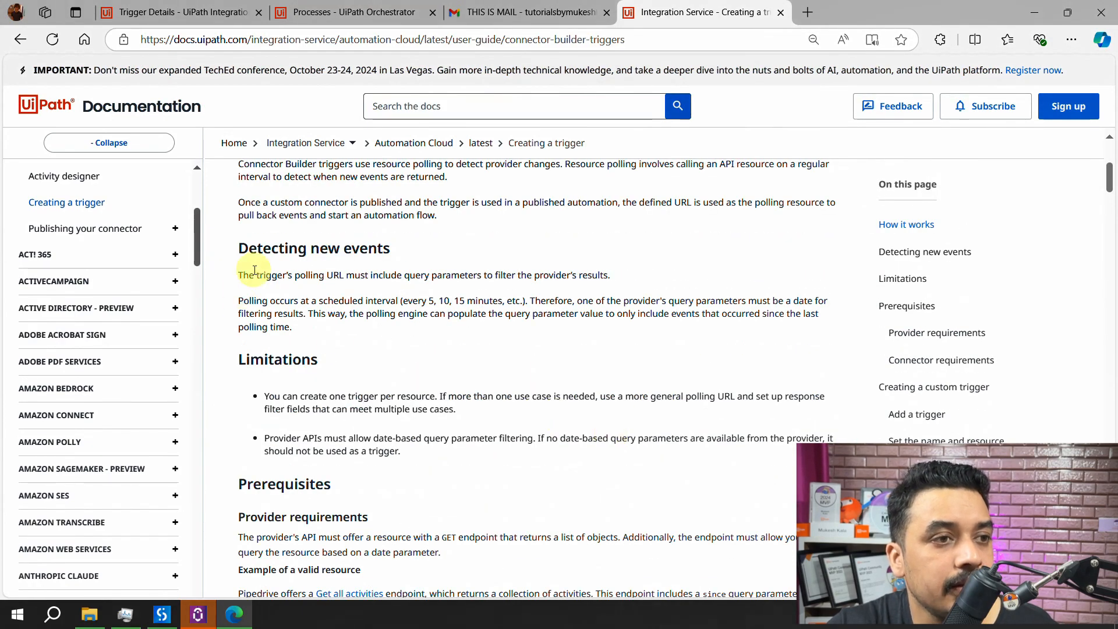
pyautogui.moveTo(241, 302); pyautogui.dragTo(531, 300)
pyautogui.moveTo(598, 302); pyautogui.dragTo(298, 337)
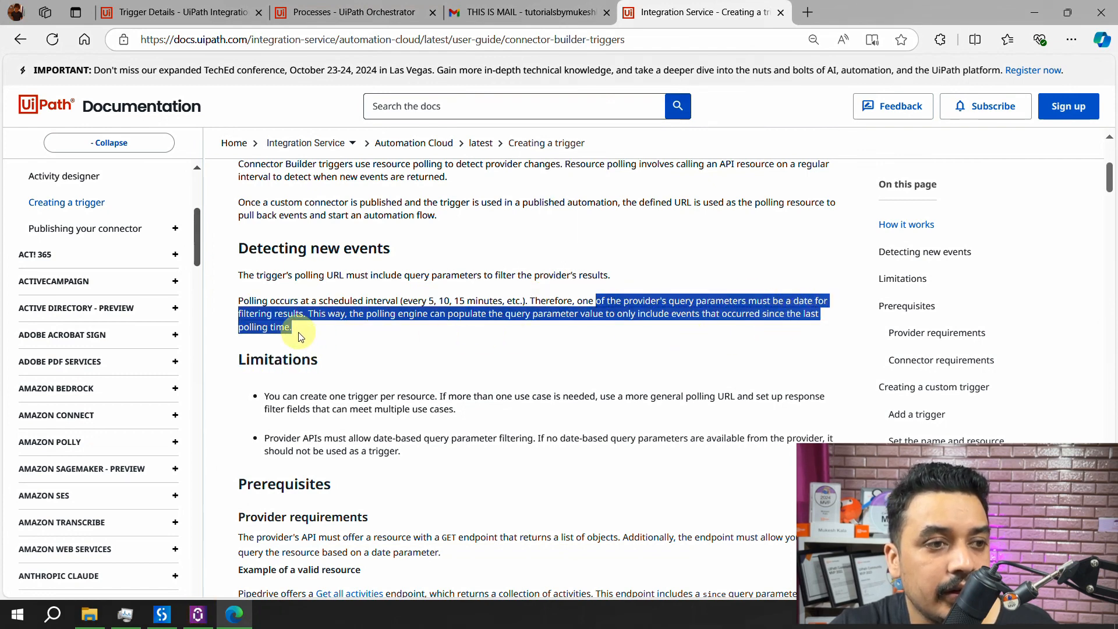
pyautogui.click(443, 300)
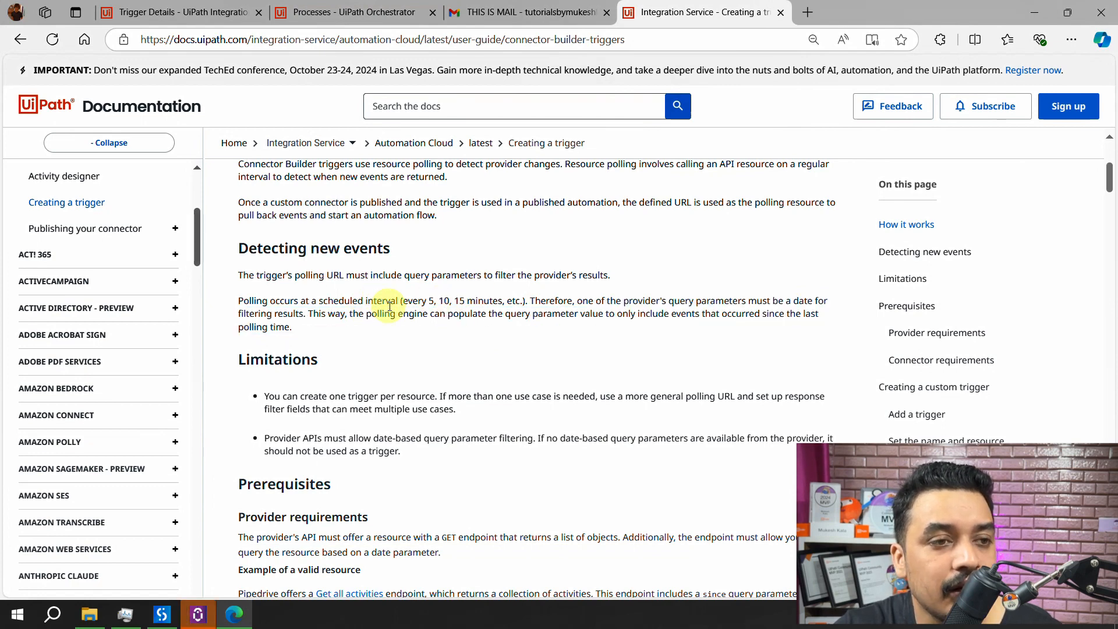
pyautogui.moveTo(389, 306); pyautogui.dragTo(551, 299)
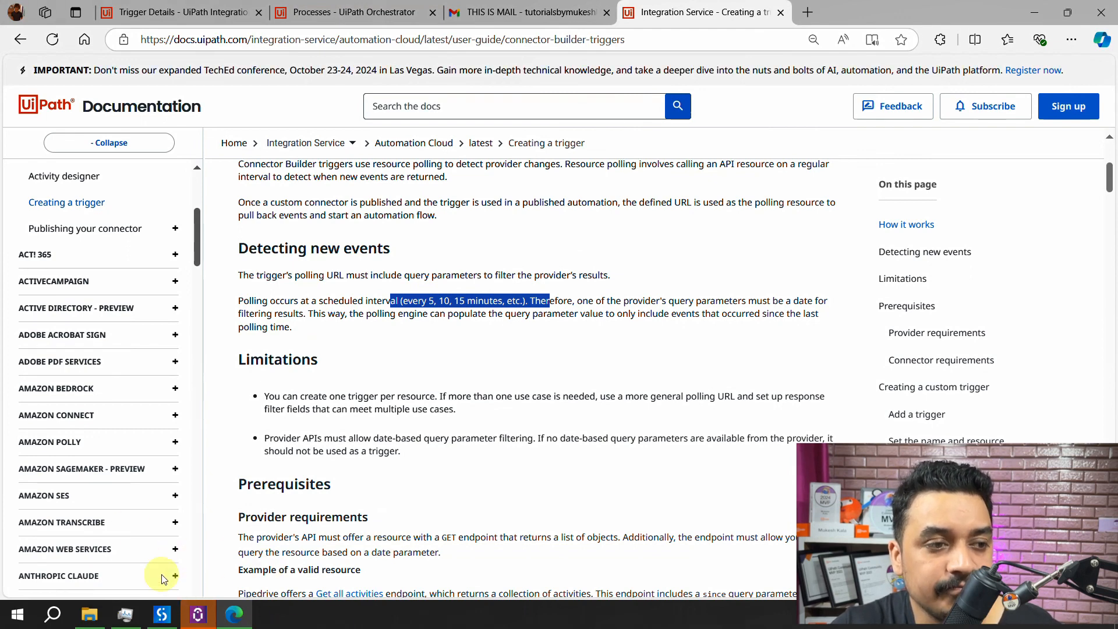
pyautogui.moveTo(196, 615)
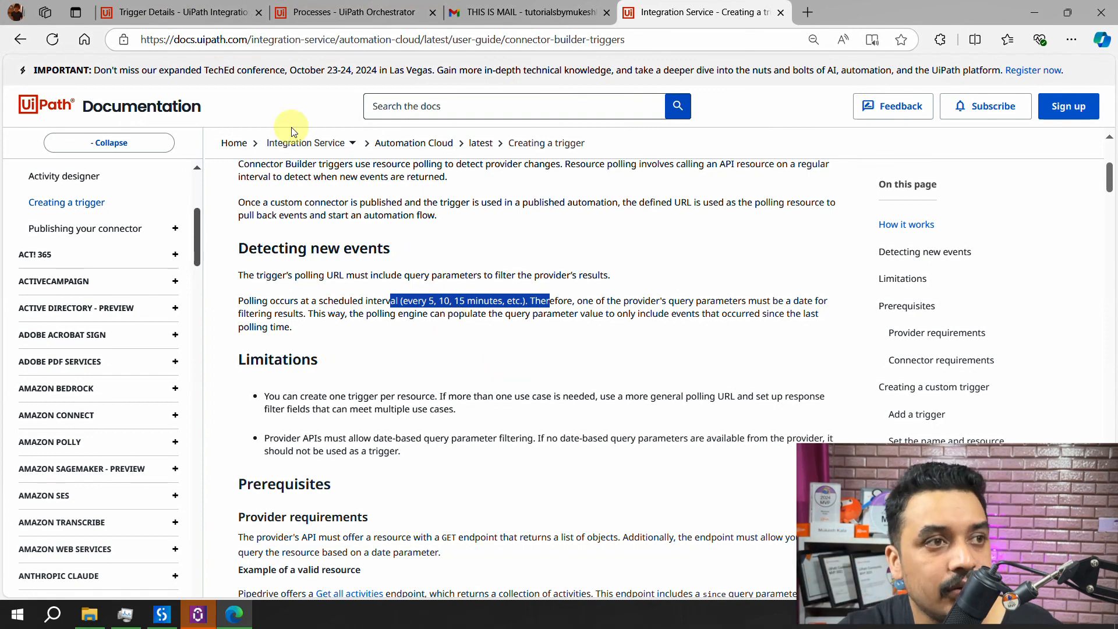
pyautogui.click(166, 12)
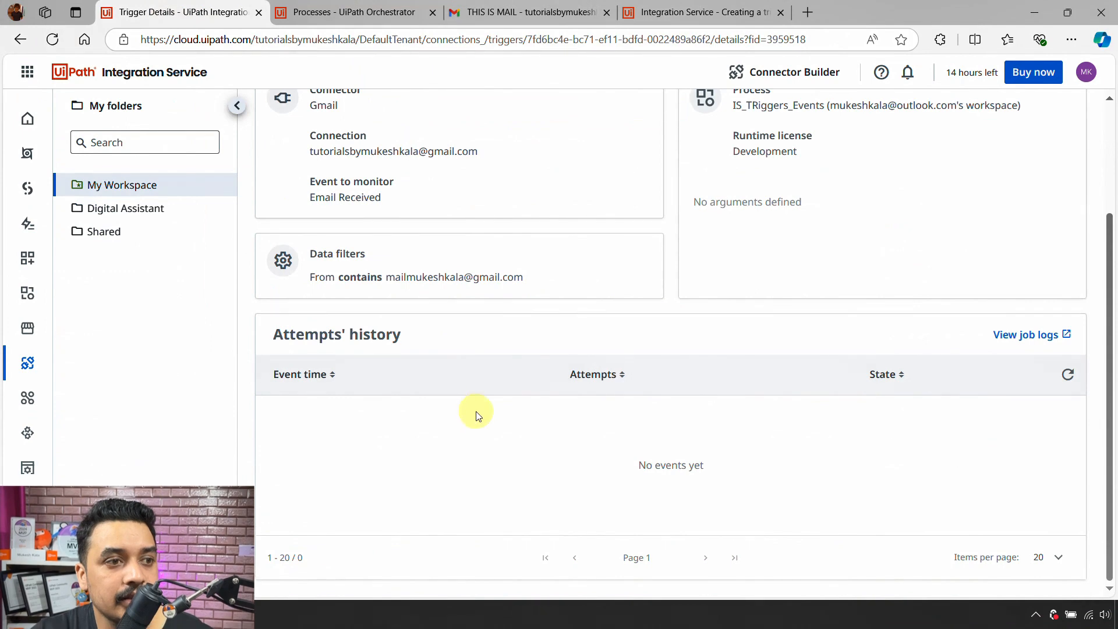
# - Refresh the Attempts' history to reveal the successful 13/9/2024, 4:13:08 pm event
pyautogui.scroll(1, 476, 415)
pyautogui.click(1068, 450)
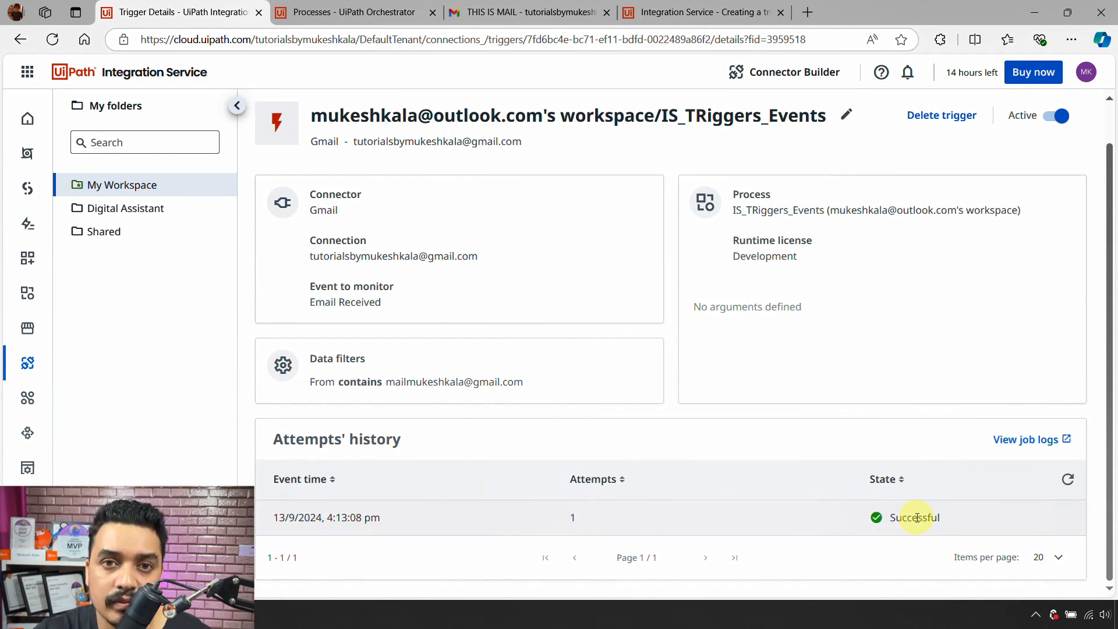
# - View the latest My Workspace job's logs in Orchestrator, showing 'Email was received'
pyautogui.click(326, 12)
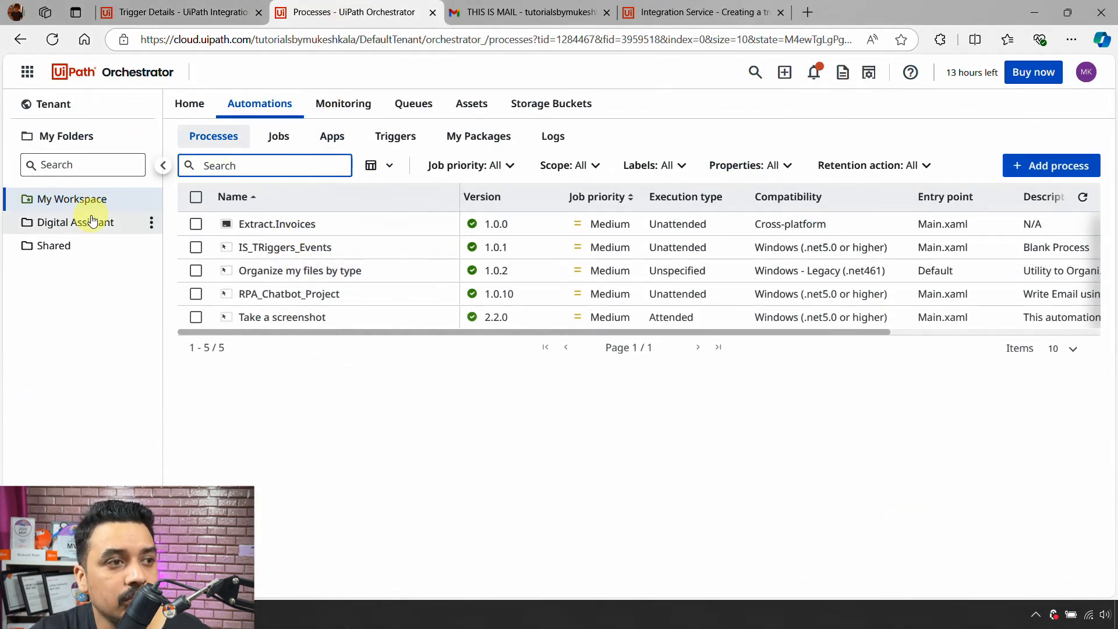
pyautogui.click(82, 200)
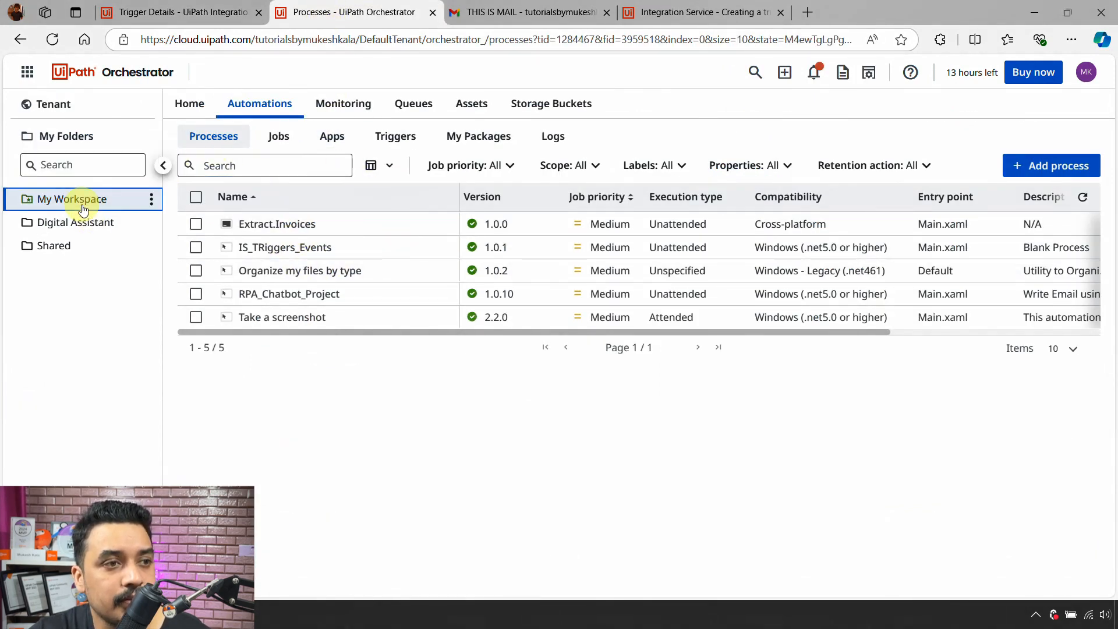
pyautogui.click(282, 146)
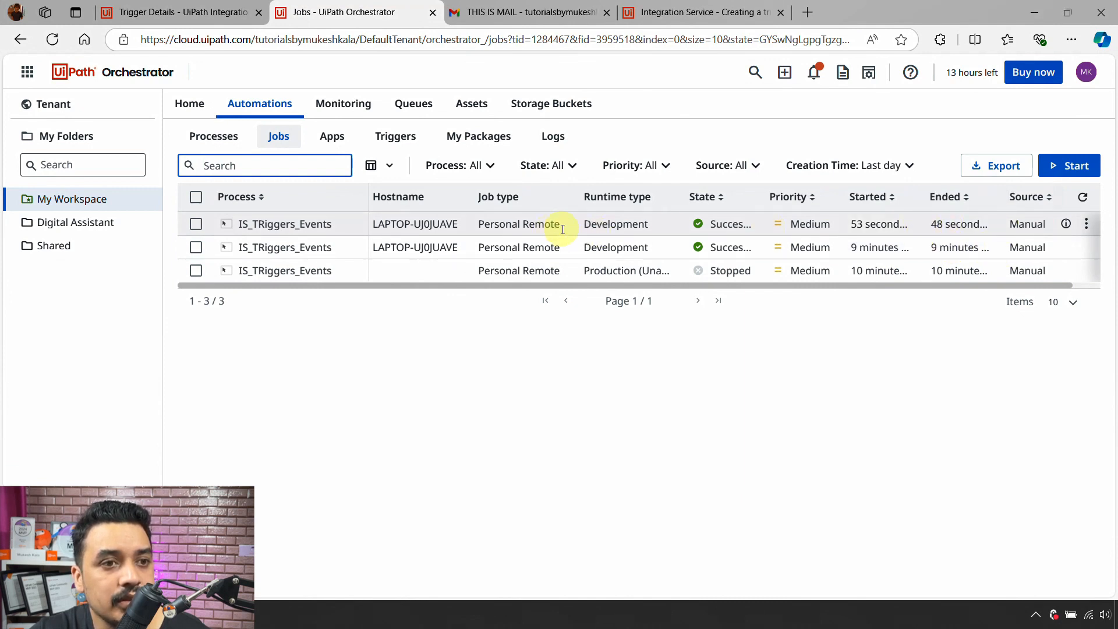
pyautogui.moveTo(867, 225)
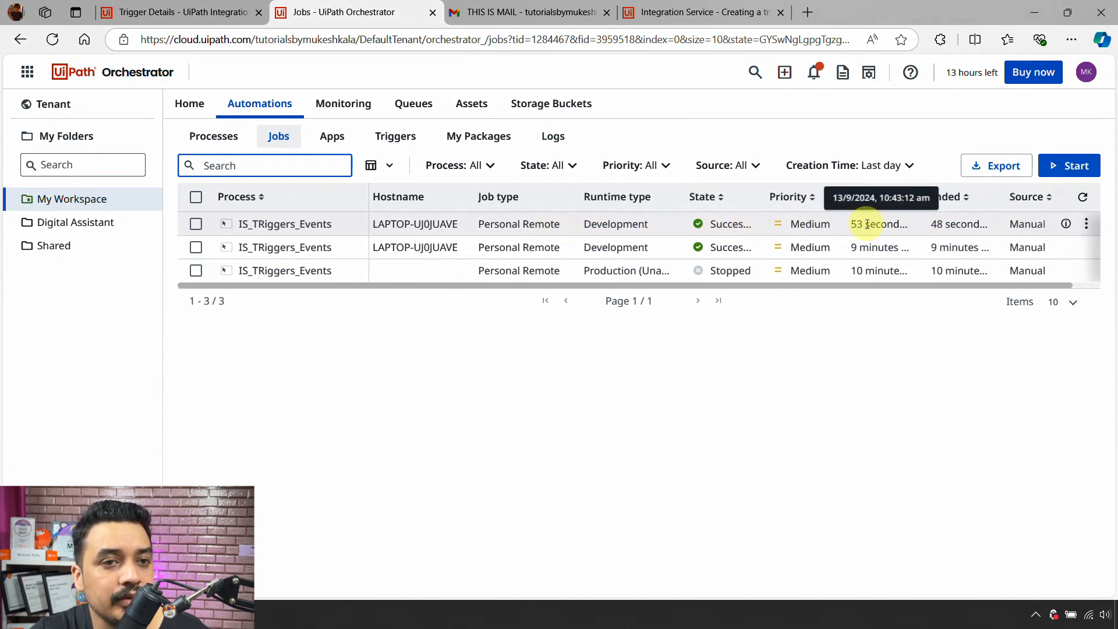
pyautogui.click(1087, 224)
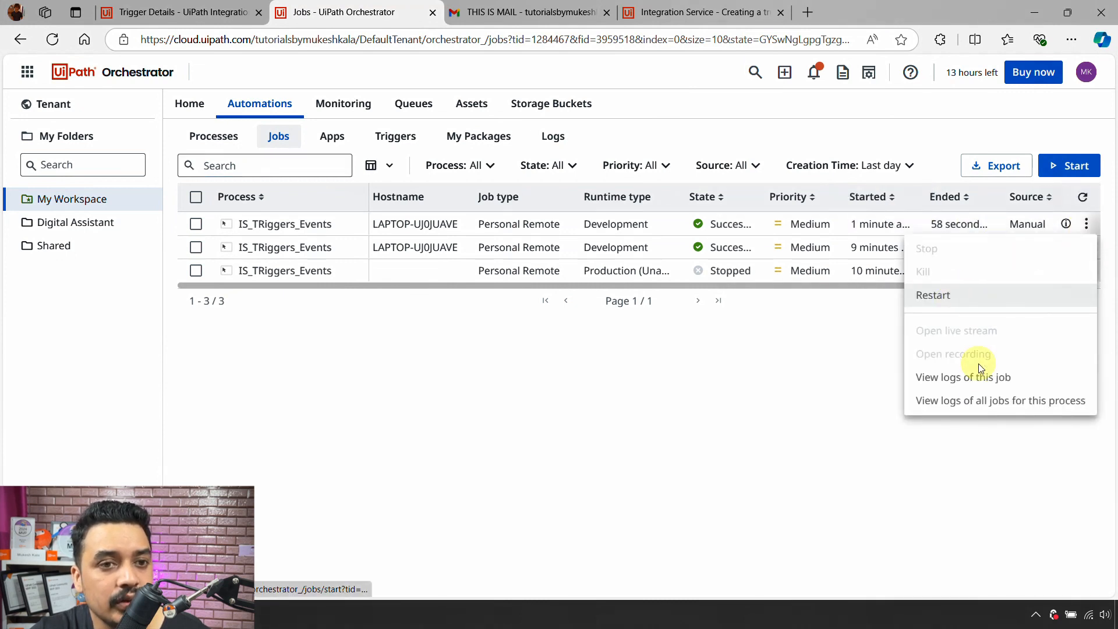
pyautogui.click(979, 379)
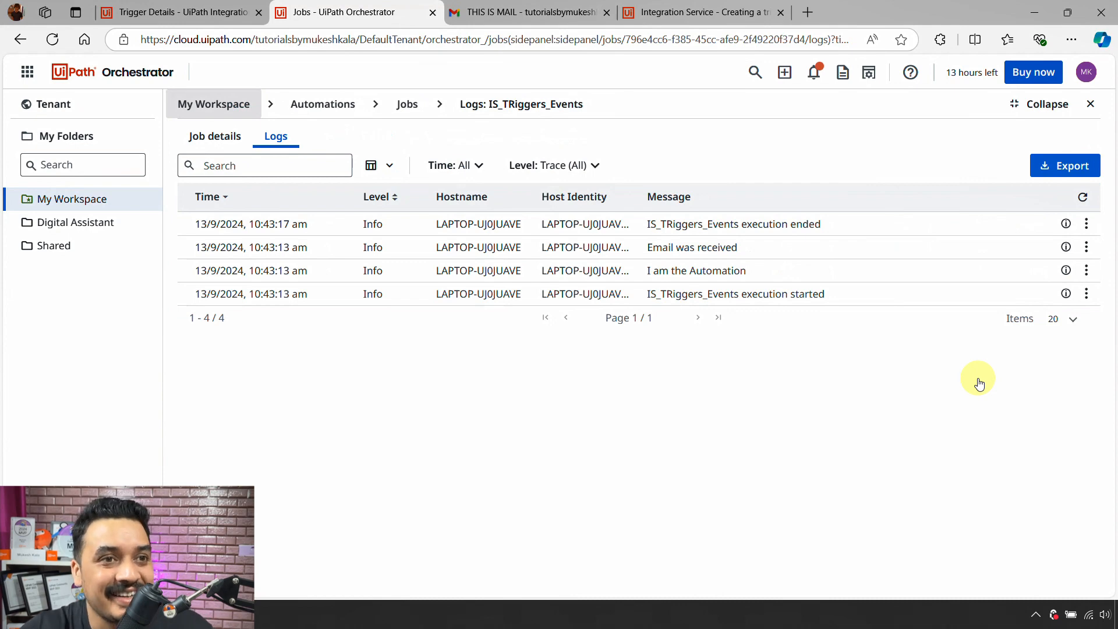
# - Refresh the Gmail trigger's attempts history, open its job logs in Orchestrator, and come back
pyautogui.click(692, 7)
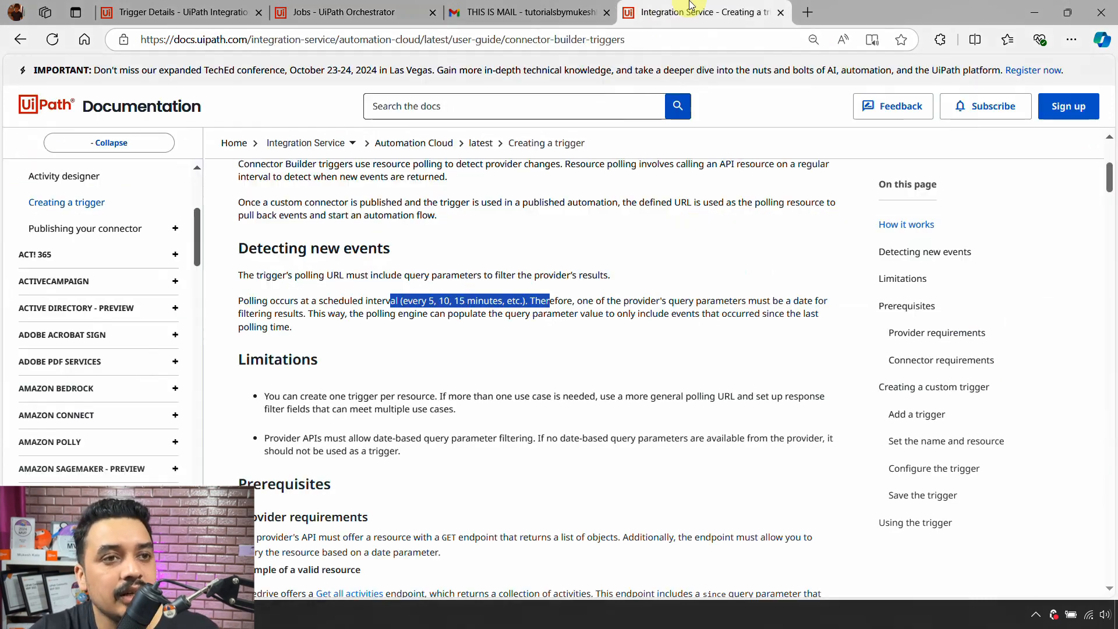
pyautogui.click(163, 15)
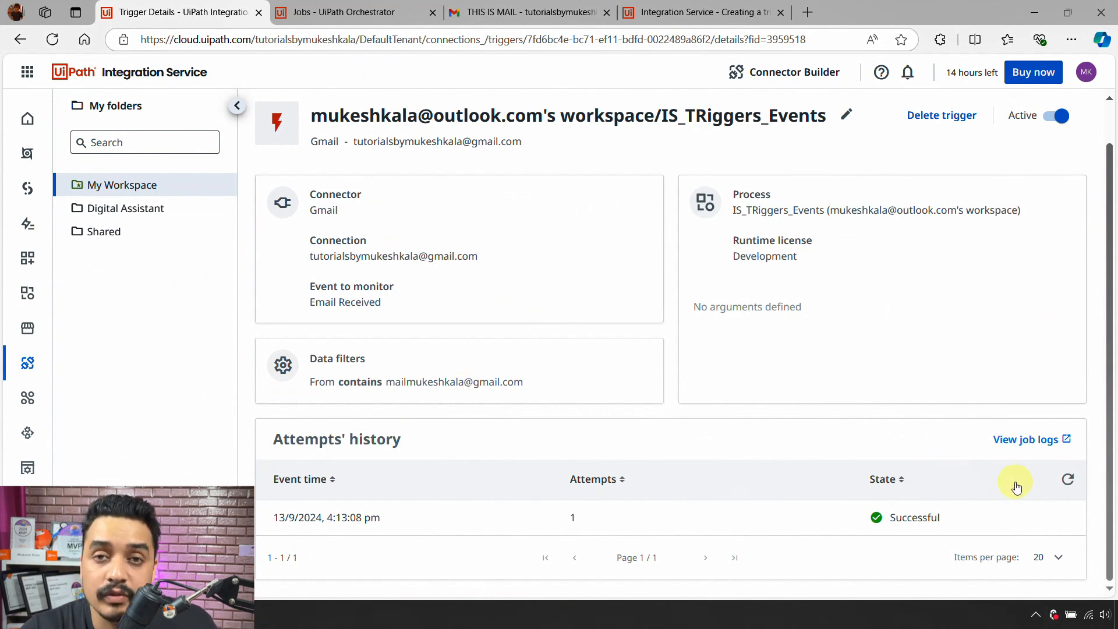
pyautogui.click(1067, 479)
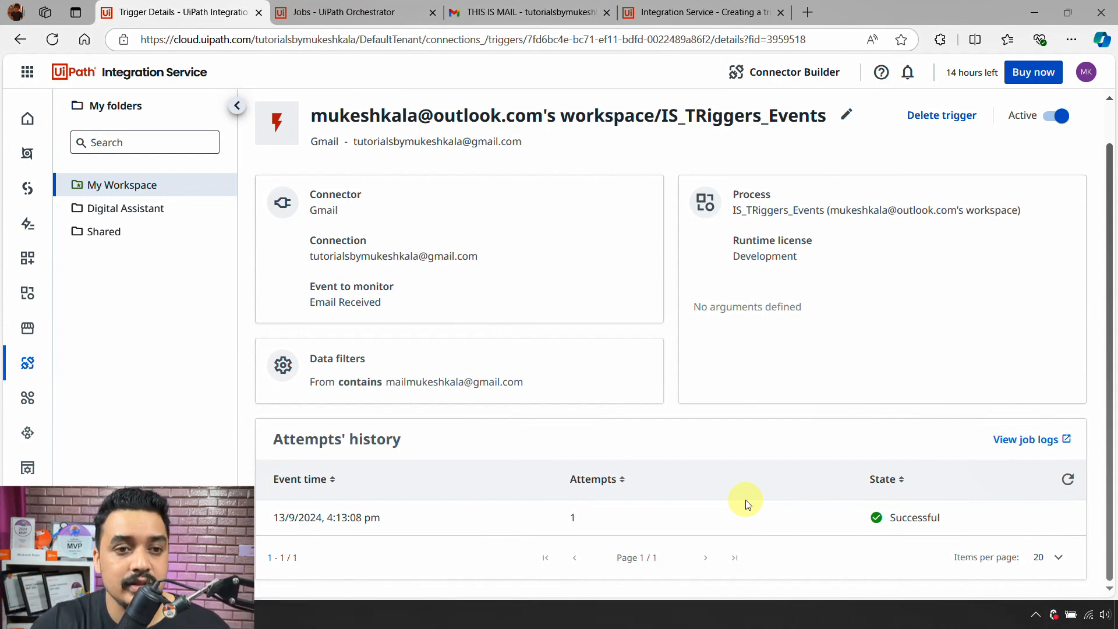
pyautogui.click(1066, 481)
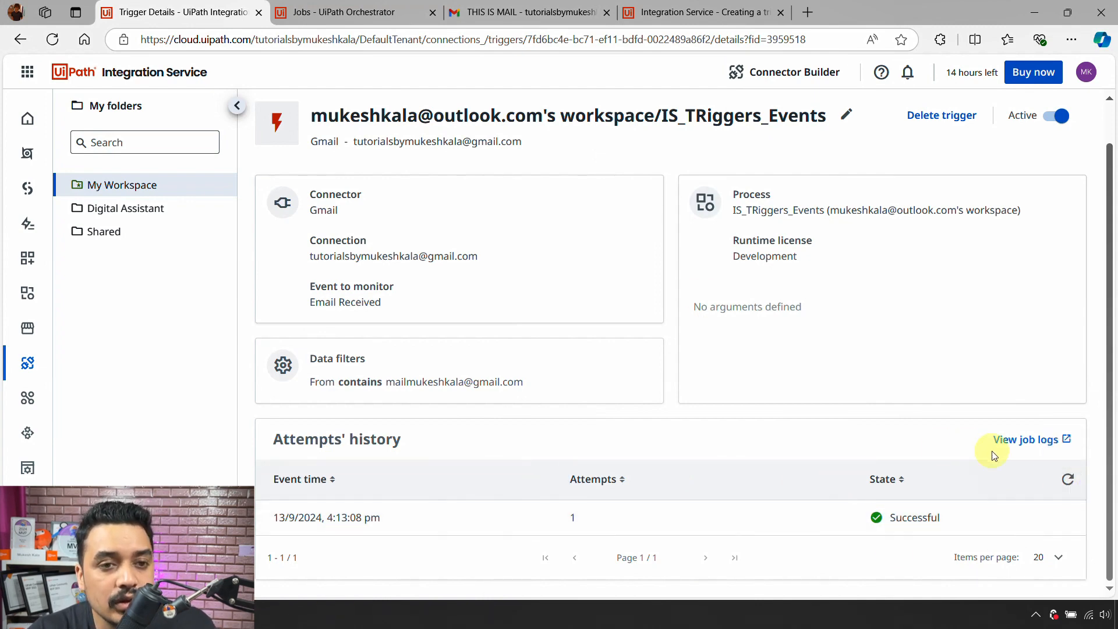
pyautogui.click(1029, 449)
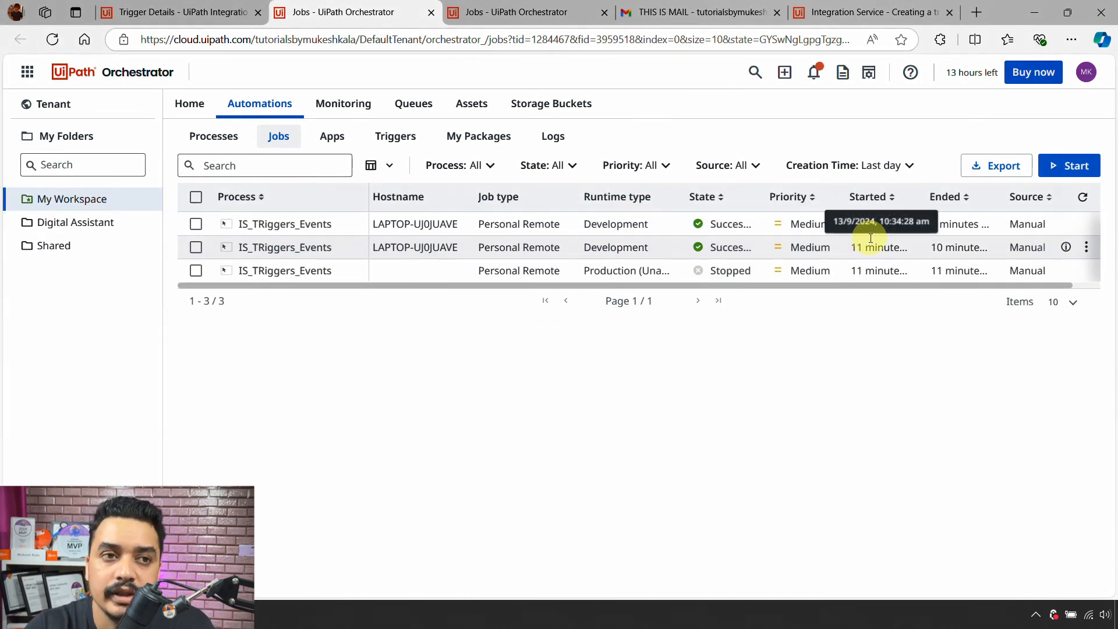
pyautogui.click(150, 12)
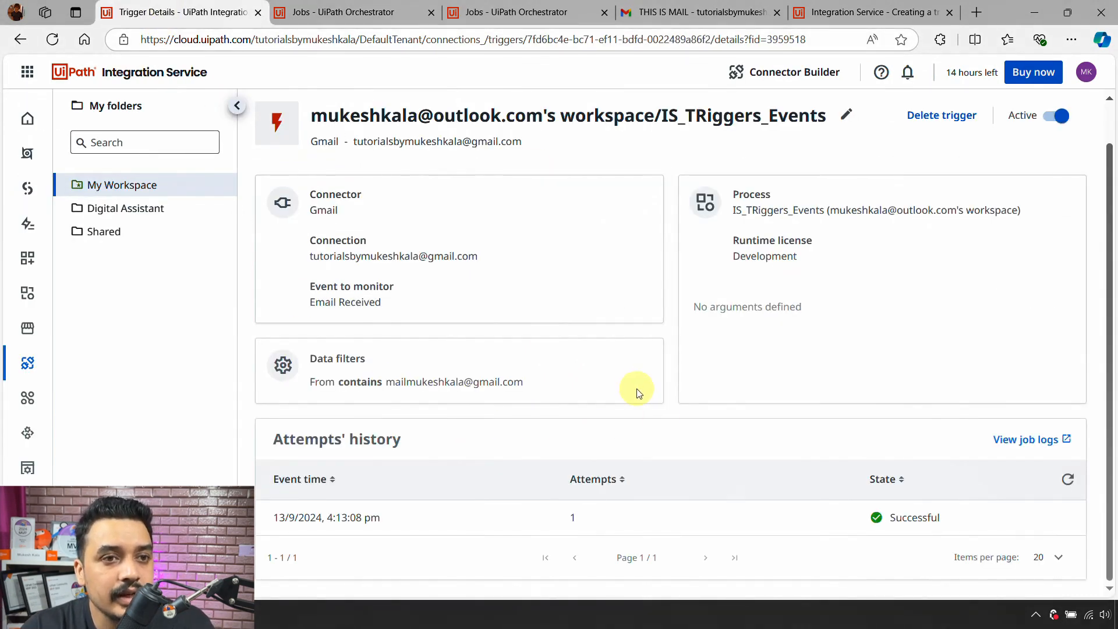
pyautogui.scroll(1, 635, 402)
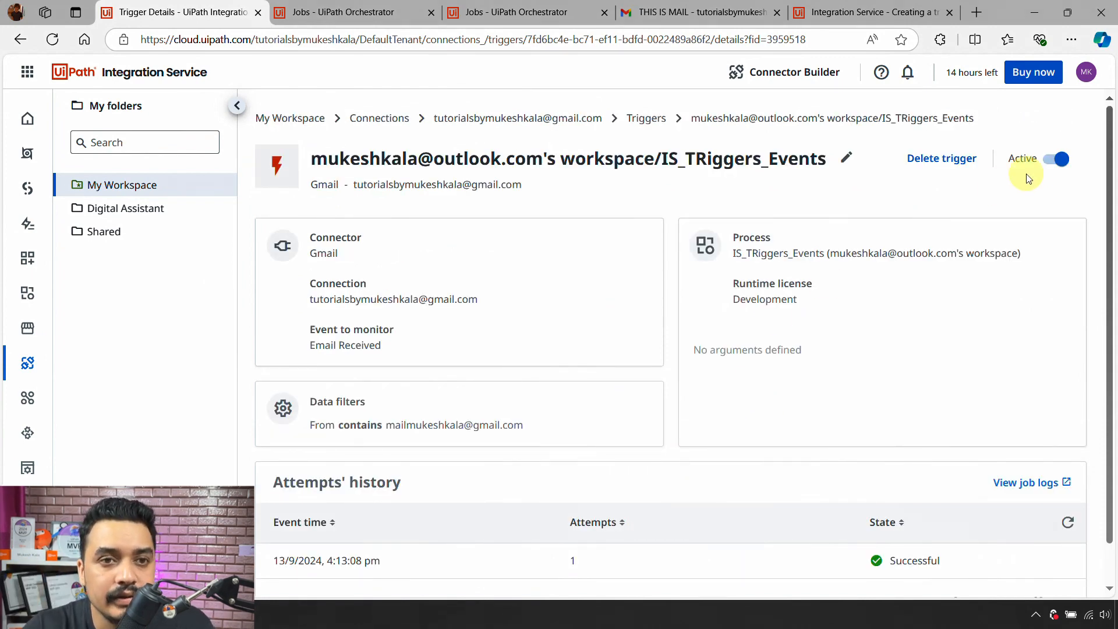
# - Disable the Gmail email-received trigger and delete it, confirming both prompts
pyautogui.click(1054, 166)
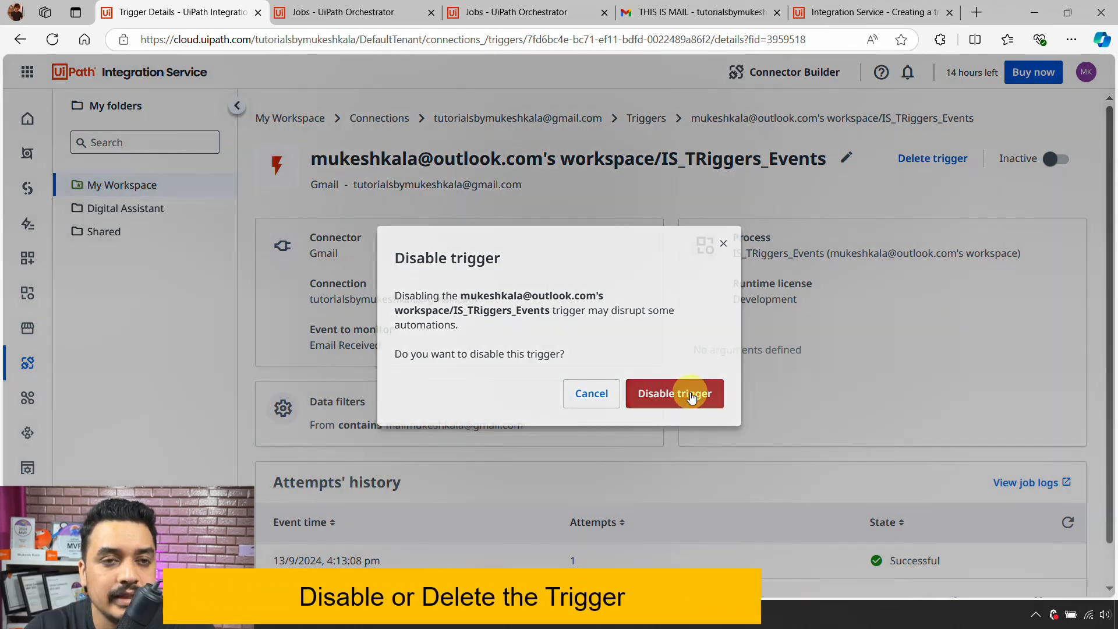
pyautogui.click(691, 397)
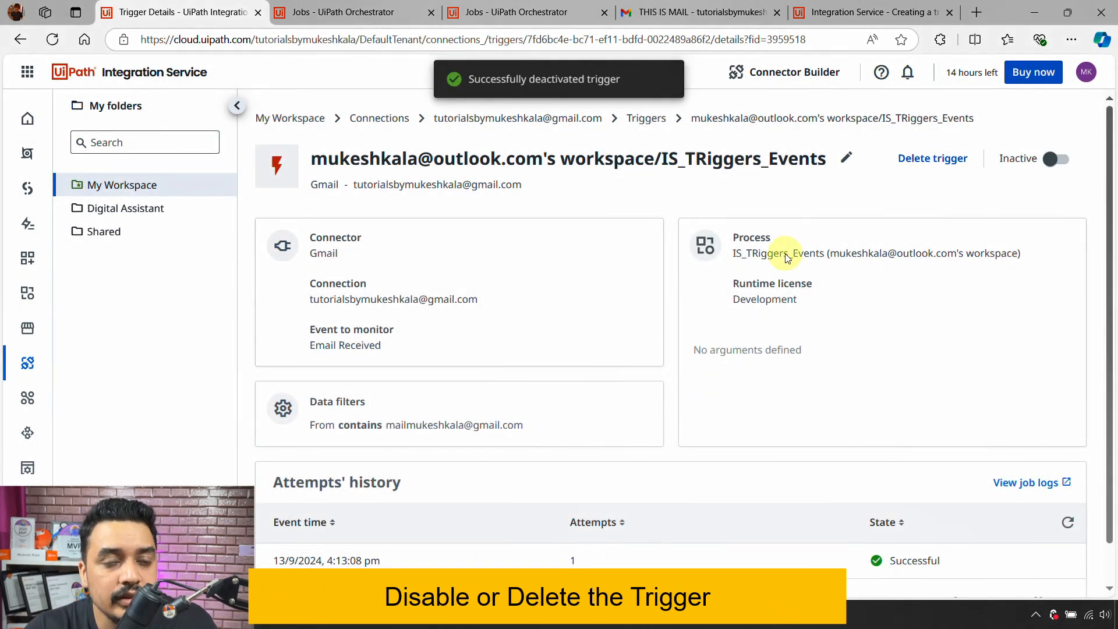
pyautogui.click(934, 159)
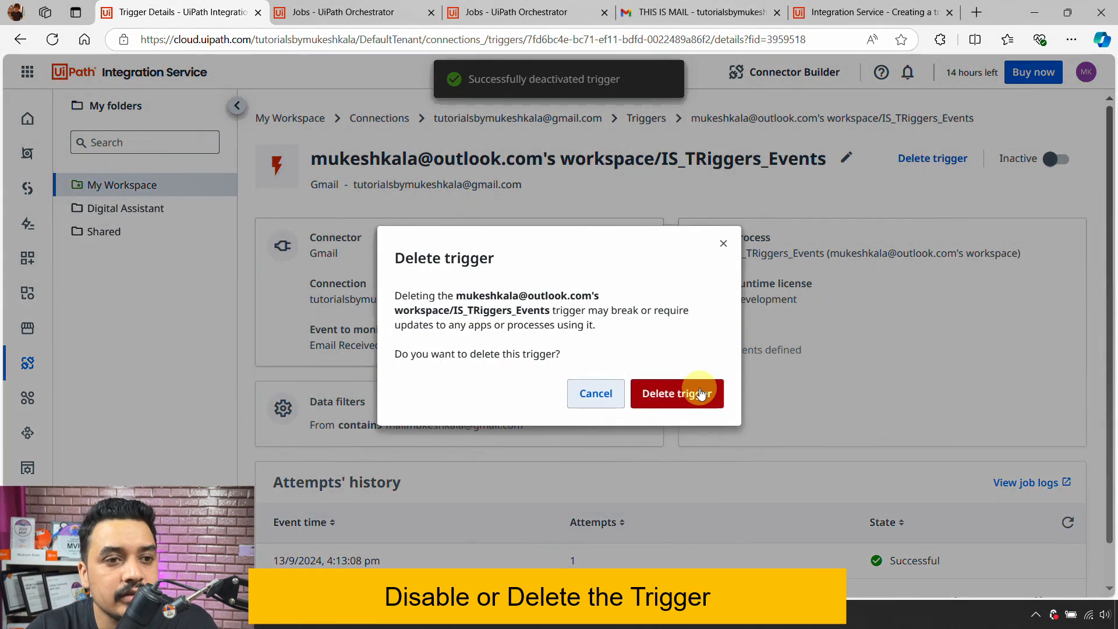
pyautogui.click(695, 394)
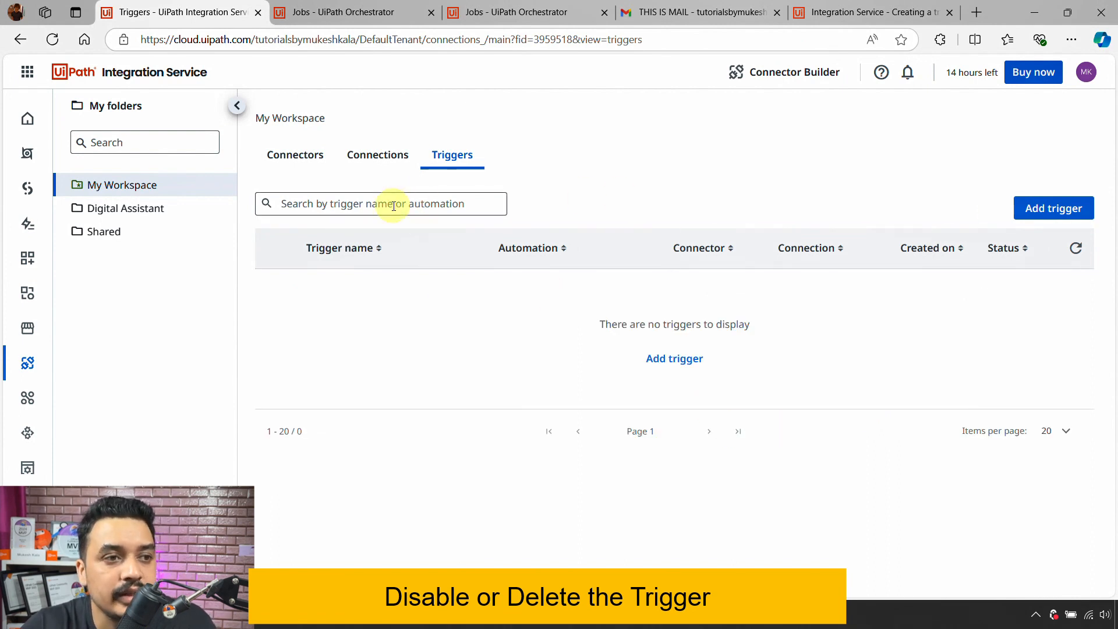
# - Open Manage triggers for the Google Sheets connection from the Connections list
pyautogui.click(395, 163)
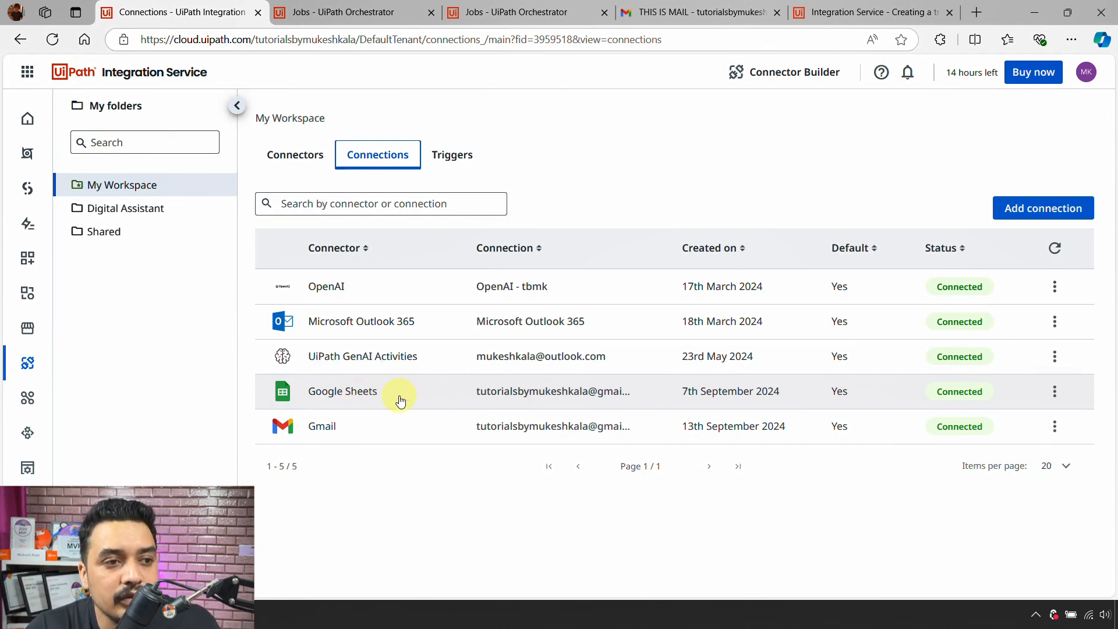
pyautogui.click(1047, 399)
pyautogui.click(1010, 513)
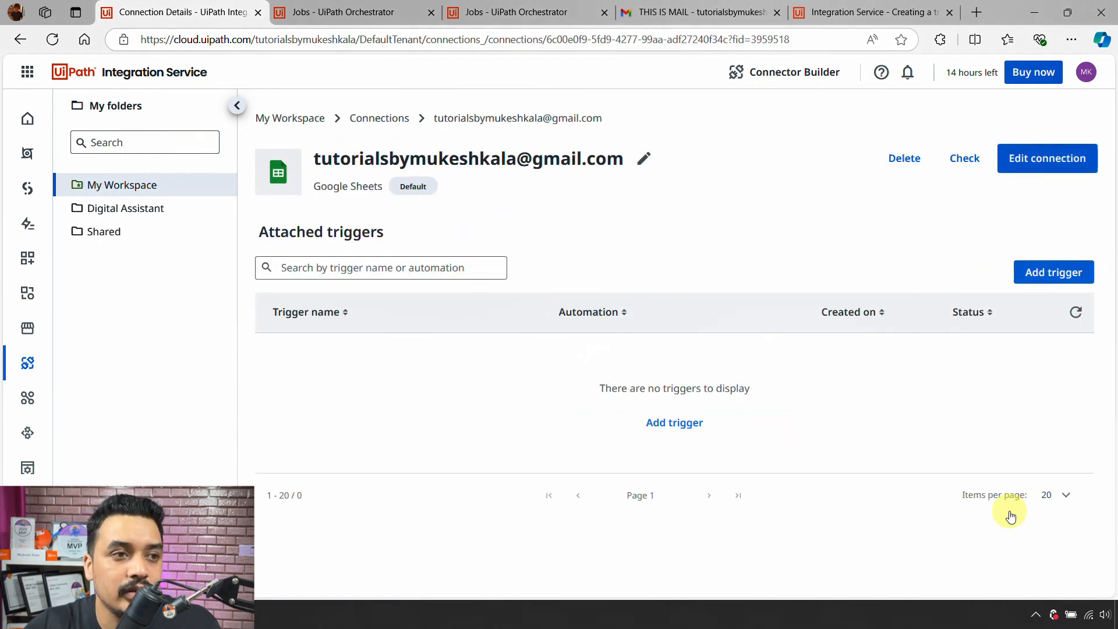
# - Start a Google Sheets trigger, browse its event and automation lists, then cancel the form
pyautogui.click(1066, 273)
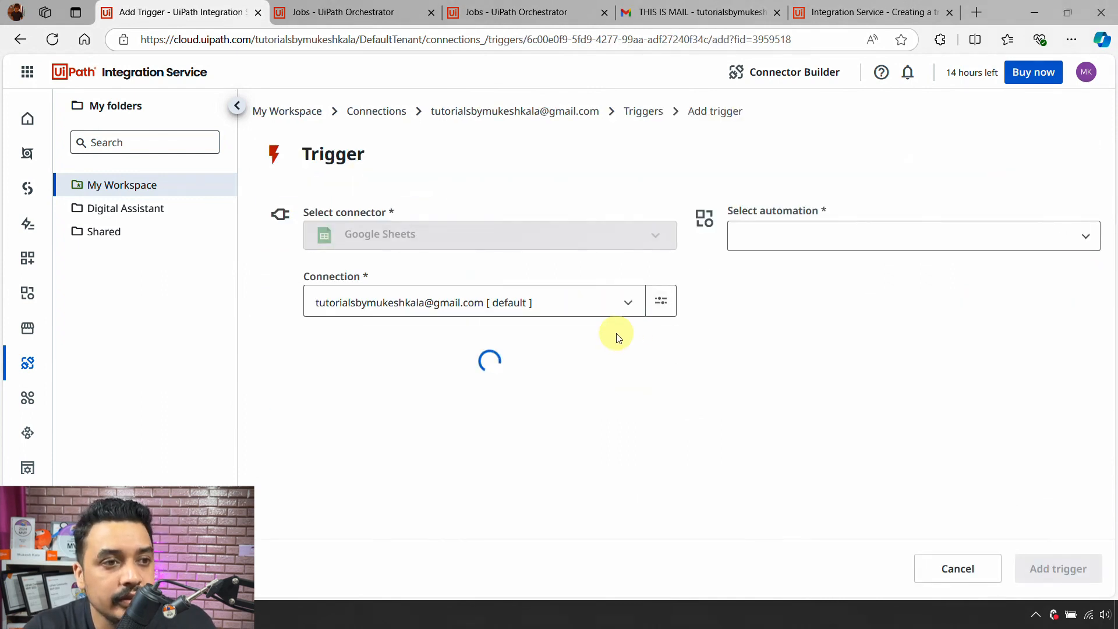
pyautogui.click(659, 371)
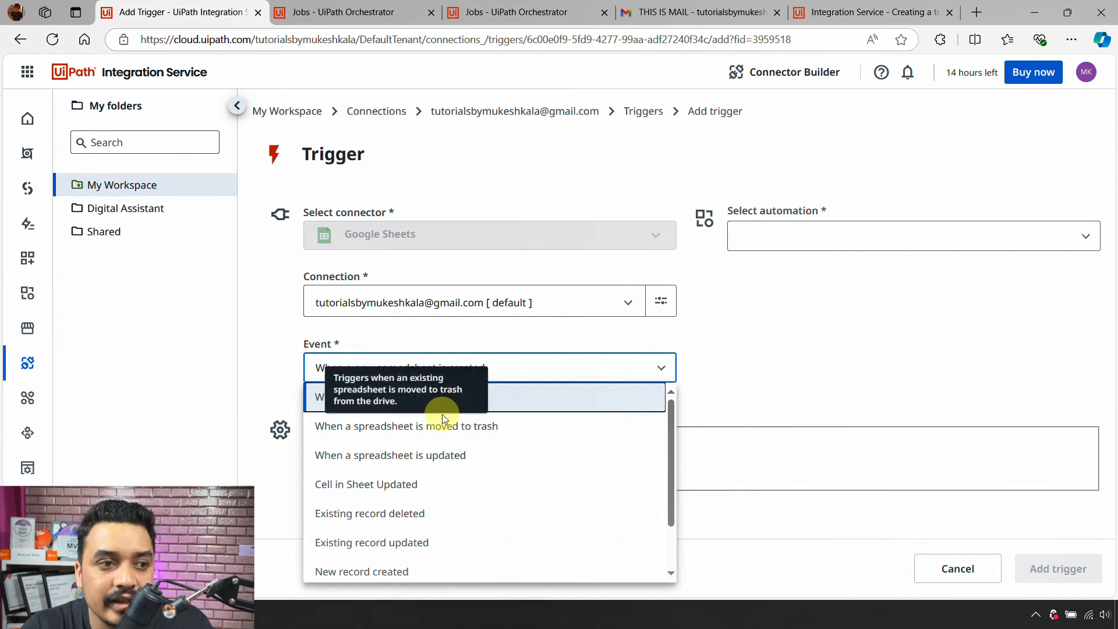
pyautogui.scroll(-1, 434, 483)
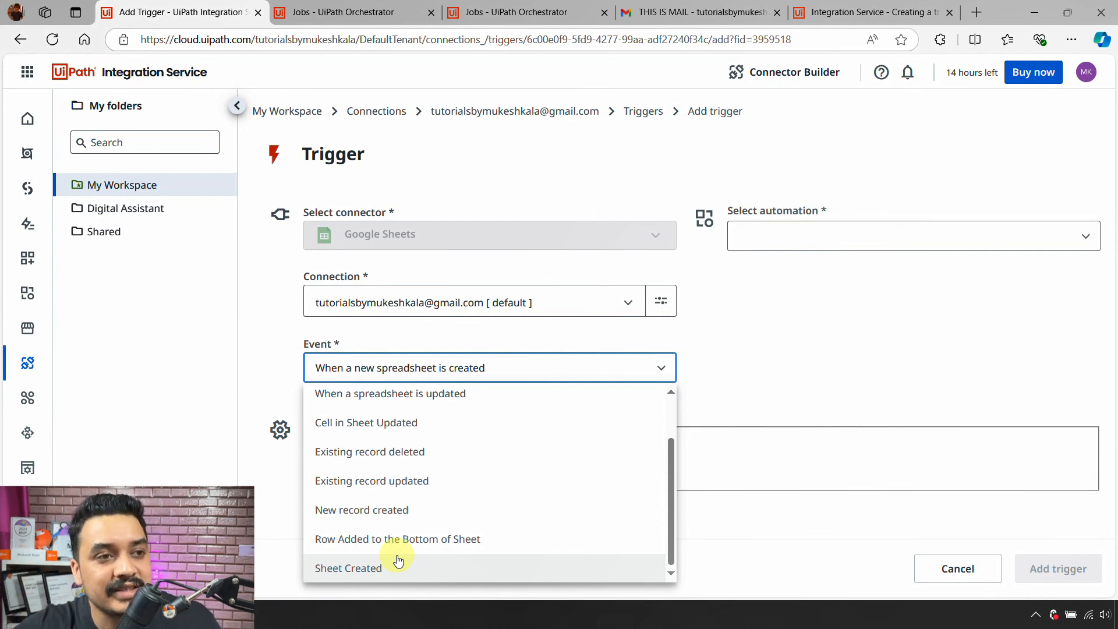
pyautogui.click(839, 372)
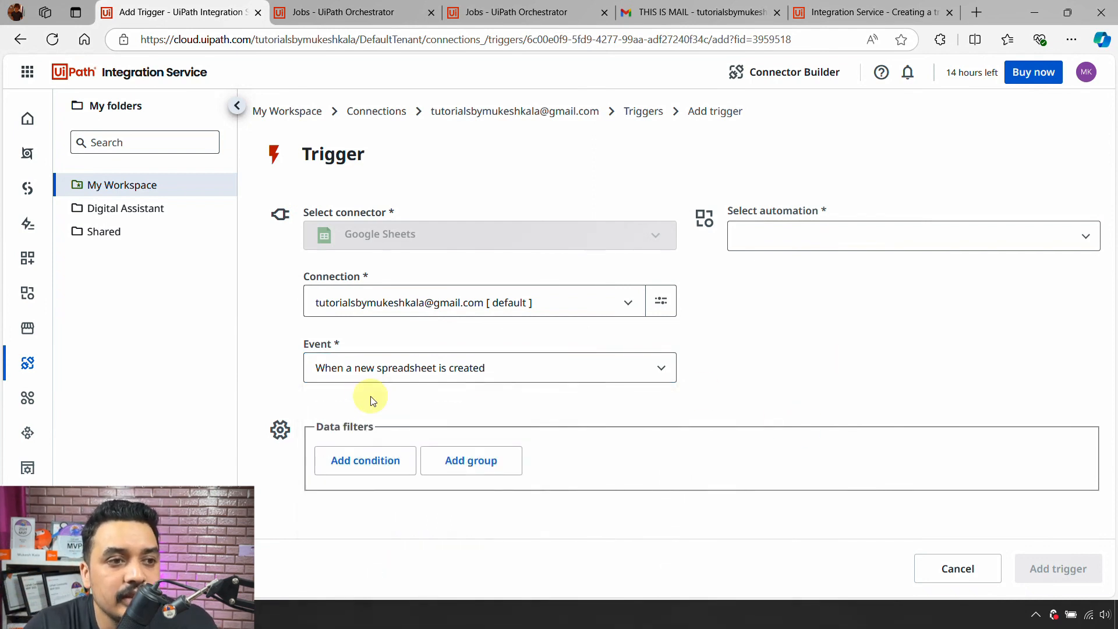
pyautogui.click(774, 242)
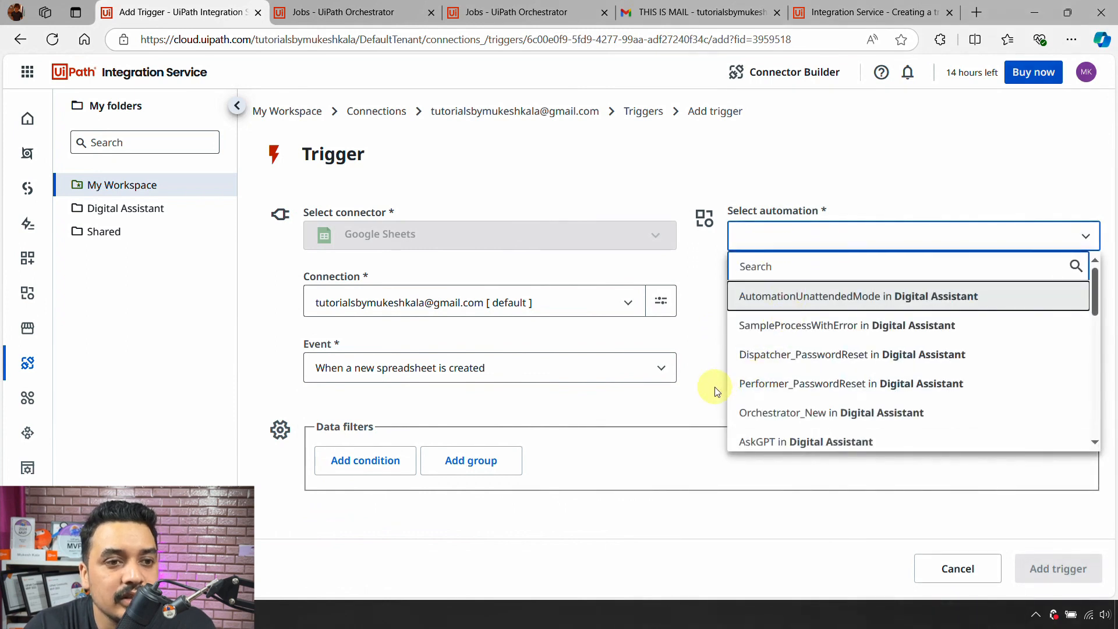
pyautogui.click(1010, 625)
pyautogui.click(964, 577)
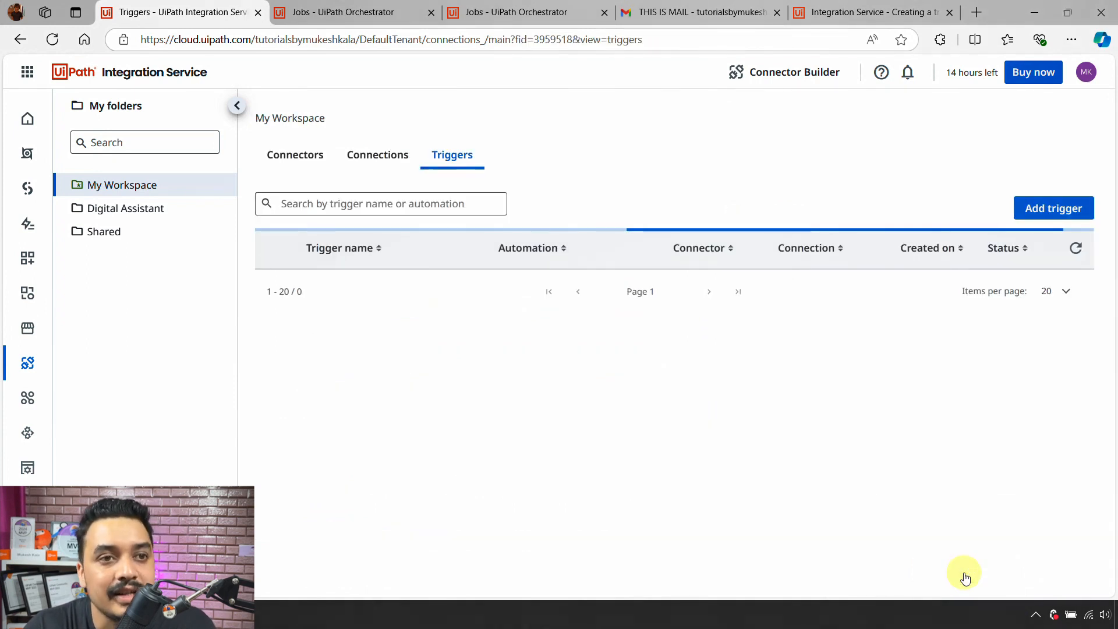